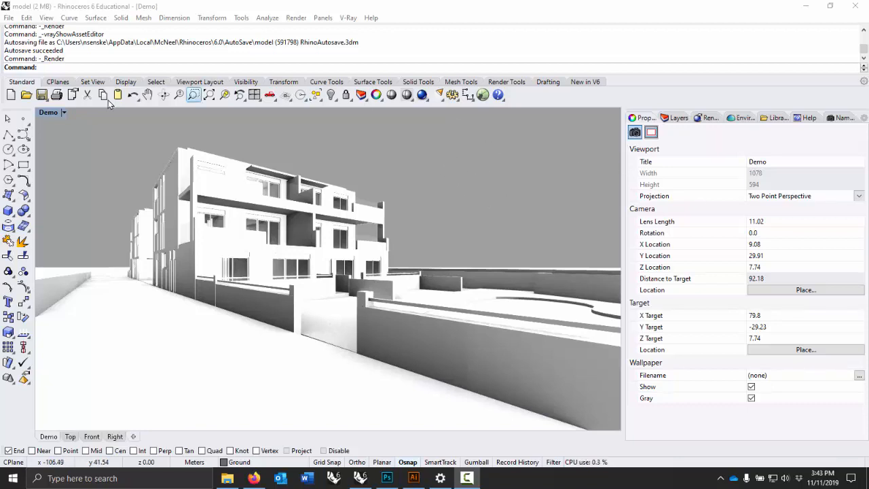
Step: Preview the Demo perspective viewport in the Pen display mode
click(66, 117)
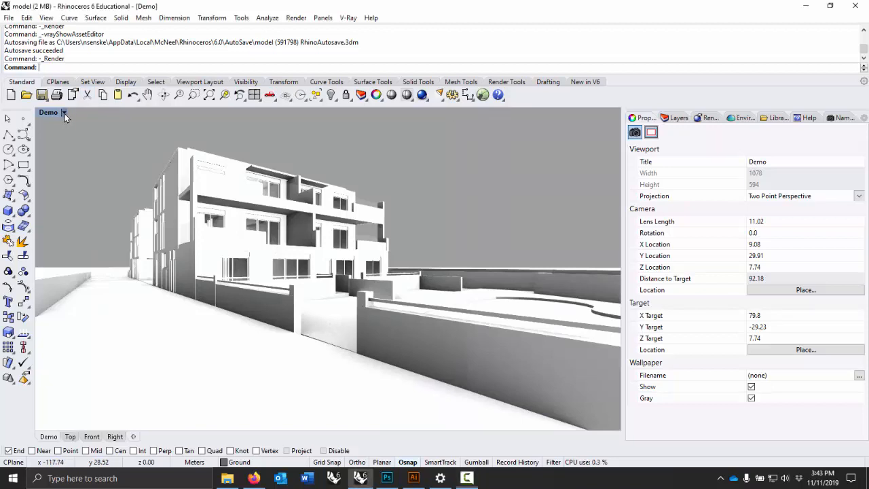
click(64, 113)
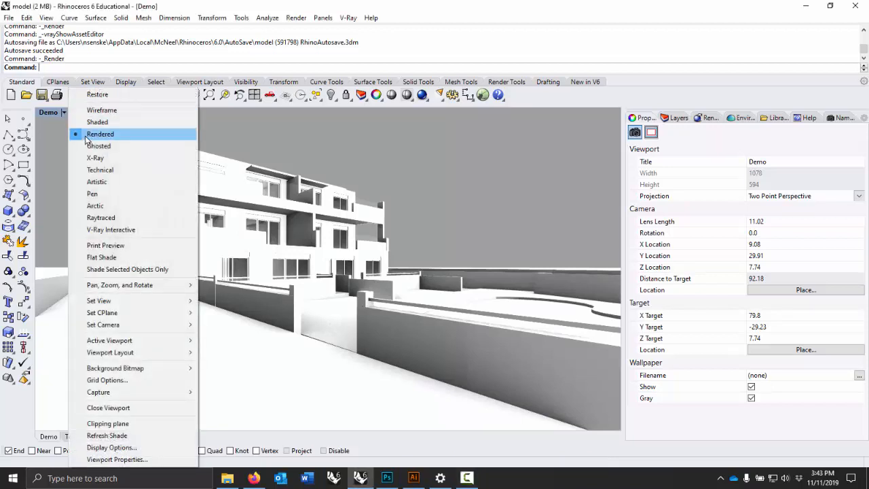
click(115, 196)
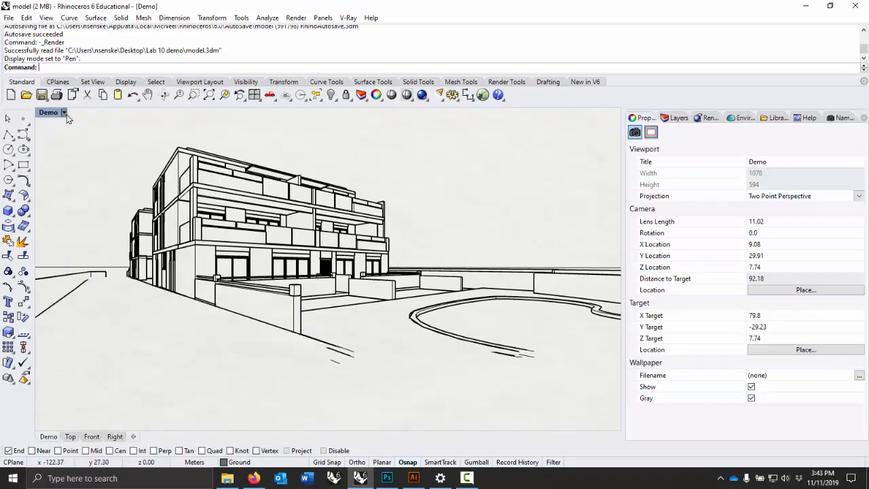
Step: Set the Demo viewport to the Arctic display mode and delete the large surface on the Ground layer
click(65, 114)
click(103, 209)
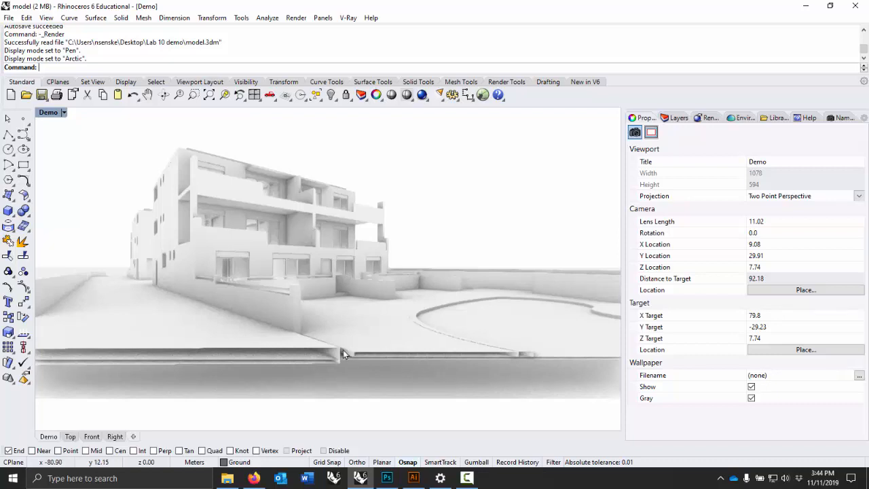
click(113, 272)
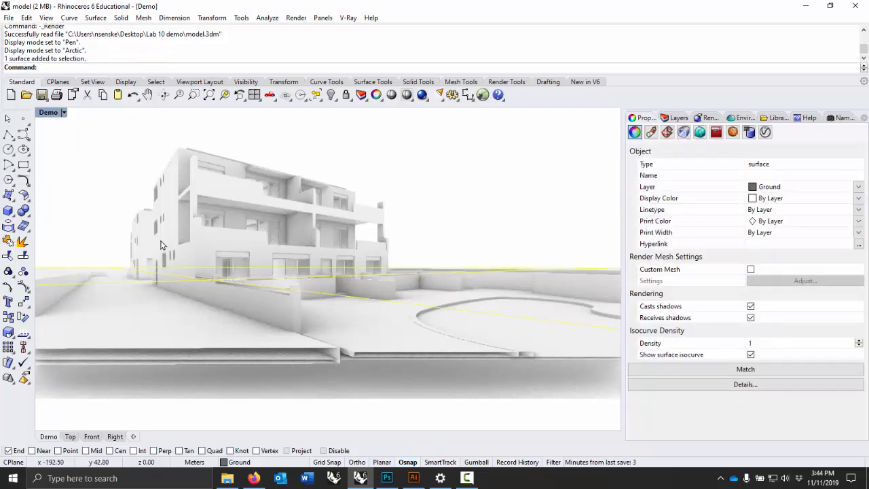
key(Delete)
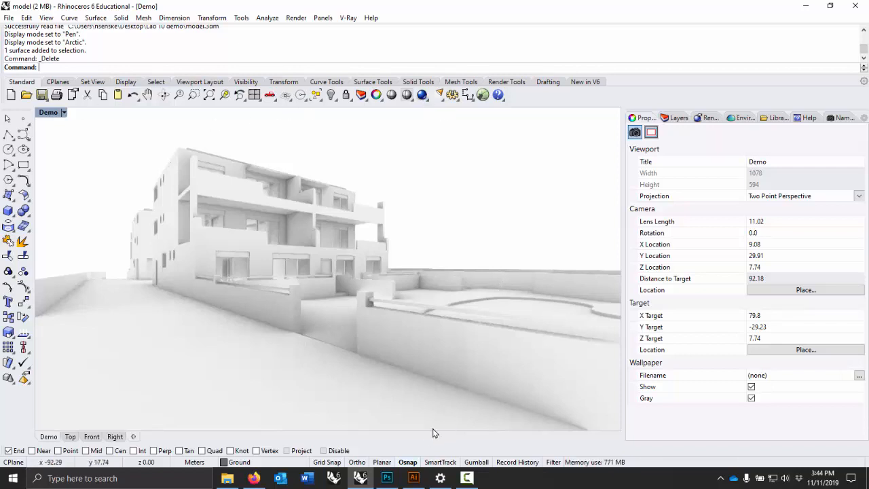
Step: Switch to Photoshop and zoom the Lab 10 demo.psd image out to 50%
click(387, 478)
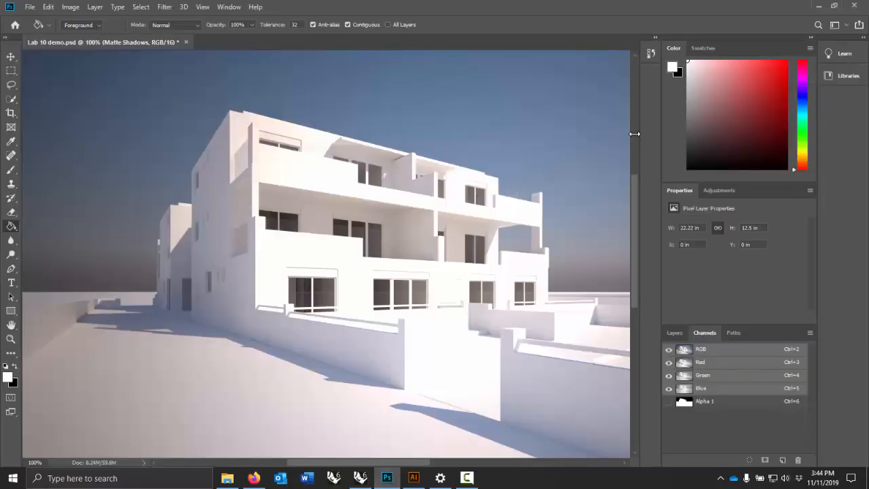
click(11, 338)
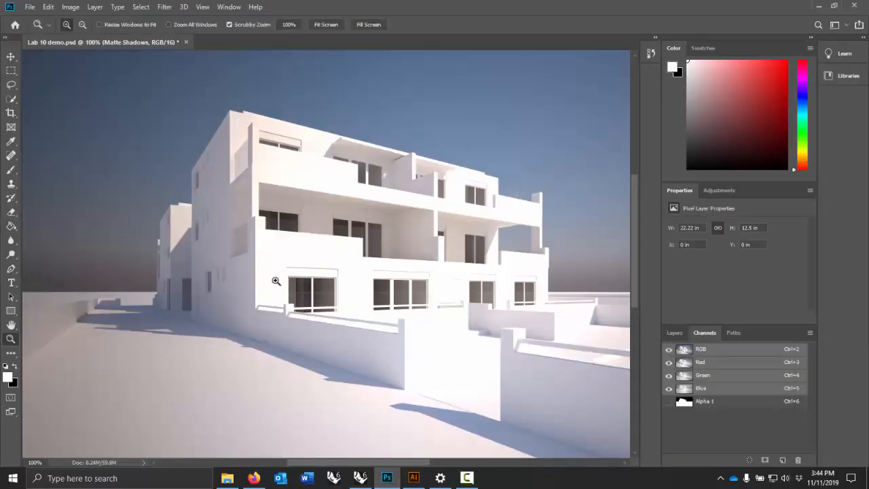
key(super)
key(super)
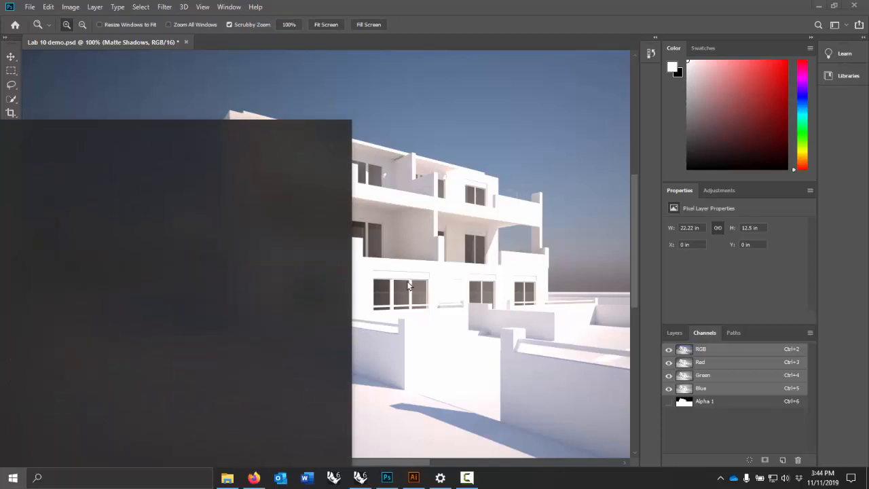
key(alt)
alt+click(408, 281)
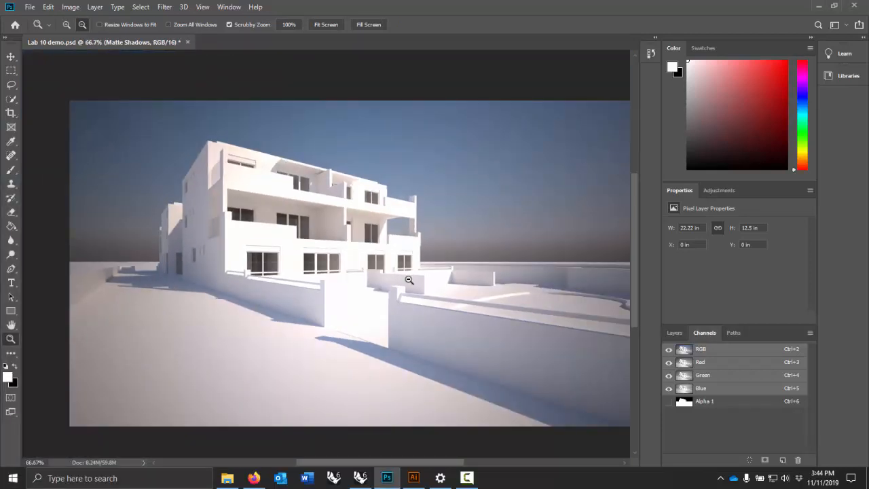
alt+click(409, 280)
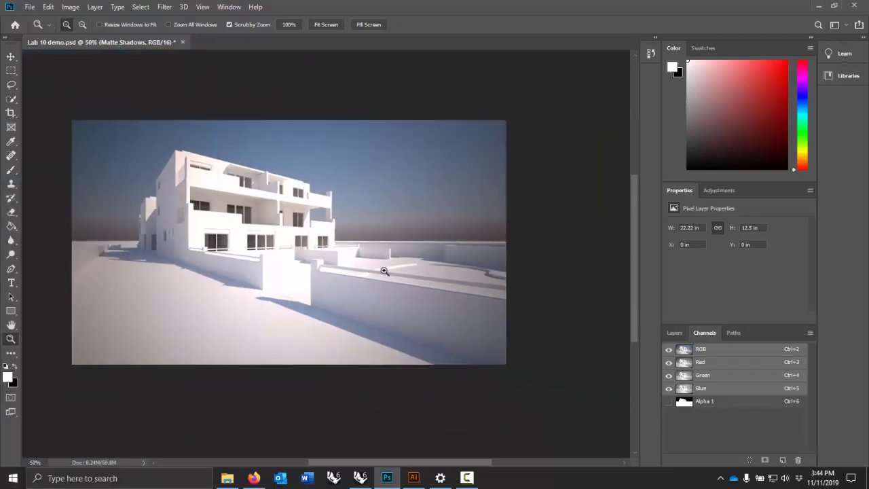
Step: Show and hide the Make2D line layer to compare its effect on the base drawing
click(668, 333)
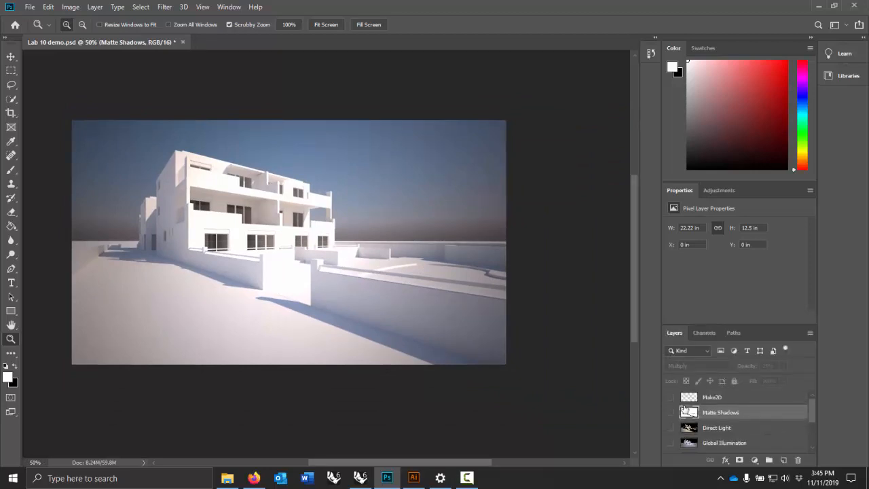
click(671, 397)
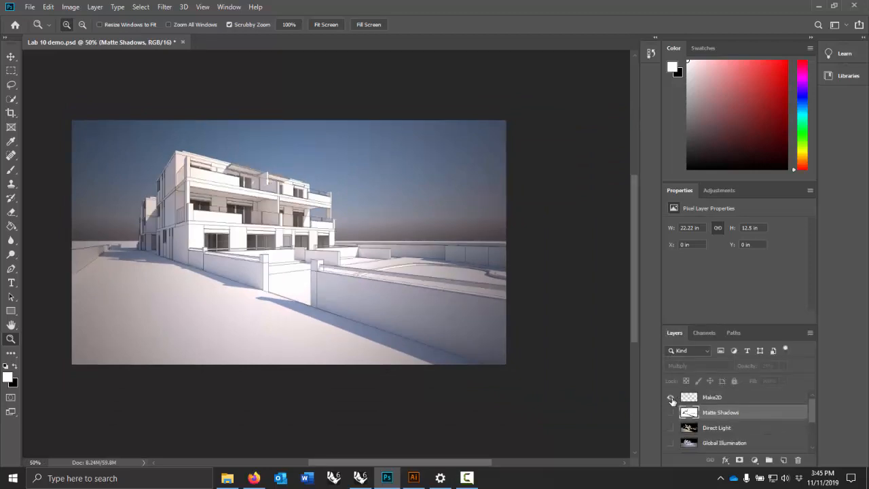
click(670, 397)
click(671, 397)
click(671, 397)
Step: Preview the Rhino Arctic View layer alone and combined with the Make2D layer, and hide both again
scroll(672, 408, down, 3)
click(670, 412)
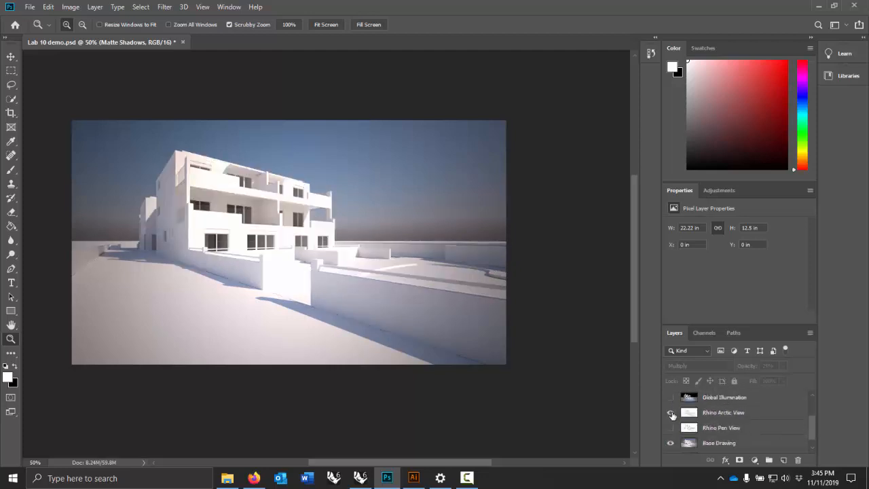
scroll(673, 407, up, 3)
click(670, 397)
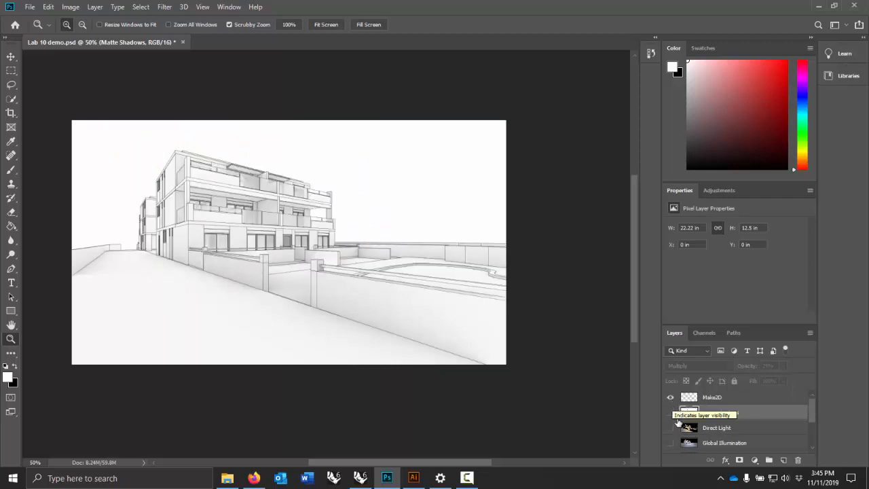
click(671, 397)
scroll(672, 414, down, 3)
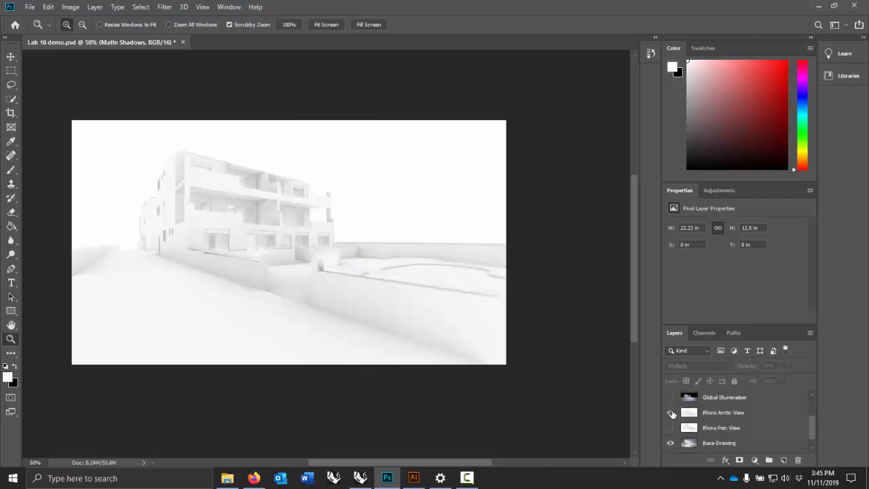
click(673, 414)
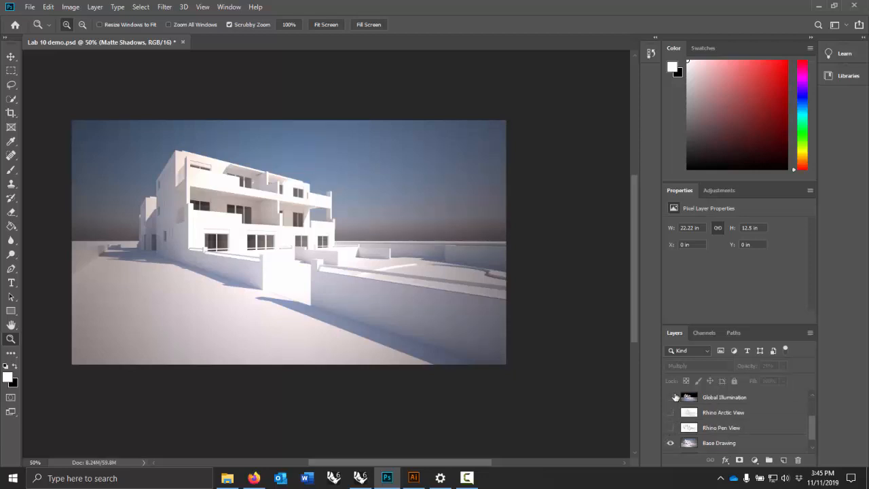
Step: Compare the image with the Global Illumination layer shown and hidden, and briefly view the Direct Light layer
click(671, 399)
click(671, 399)
click(671, 399)
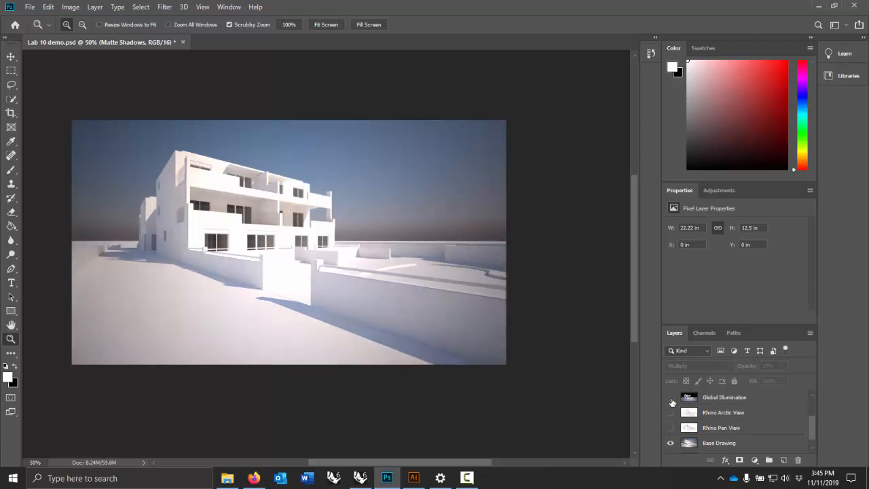
click(671, 398)
click(671, 399)
scroll(670, 404, up, 2)
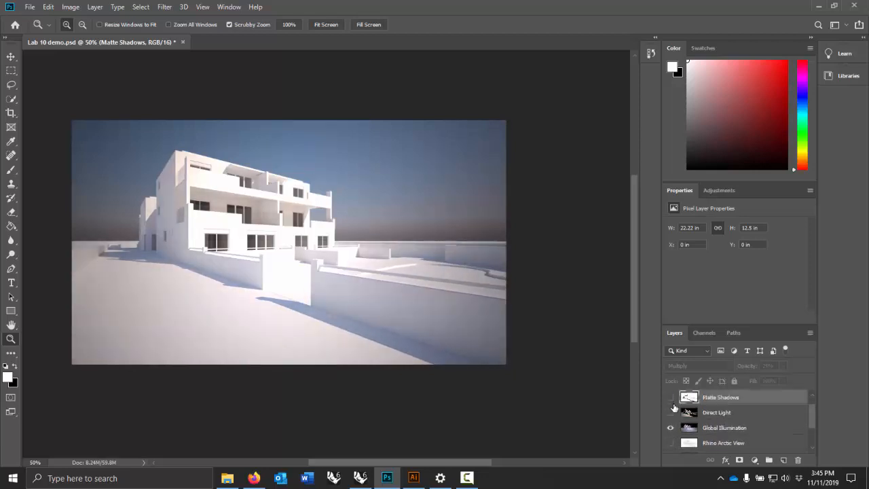
click(671, 413)
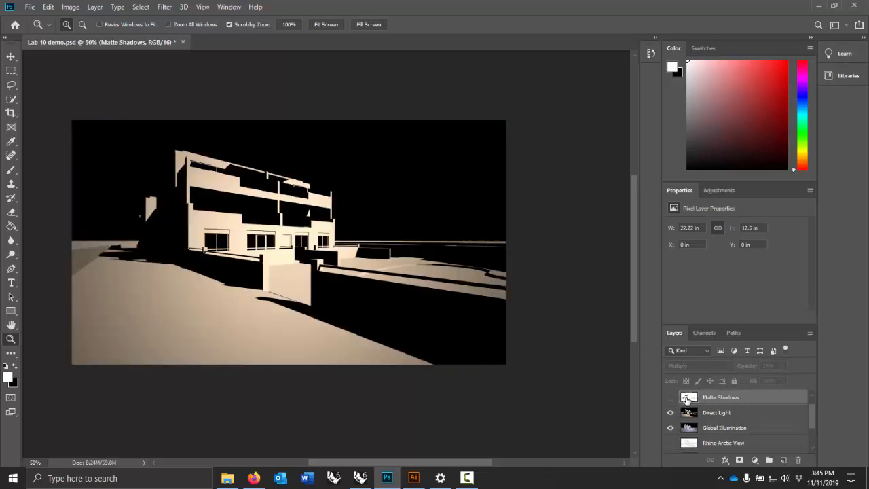
click(670, 412)
Step: Show the Matte Shadows layer and lower its opacity to 18%
click(671, 397)
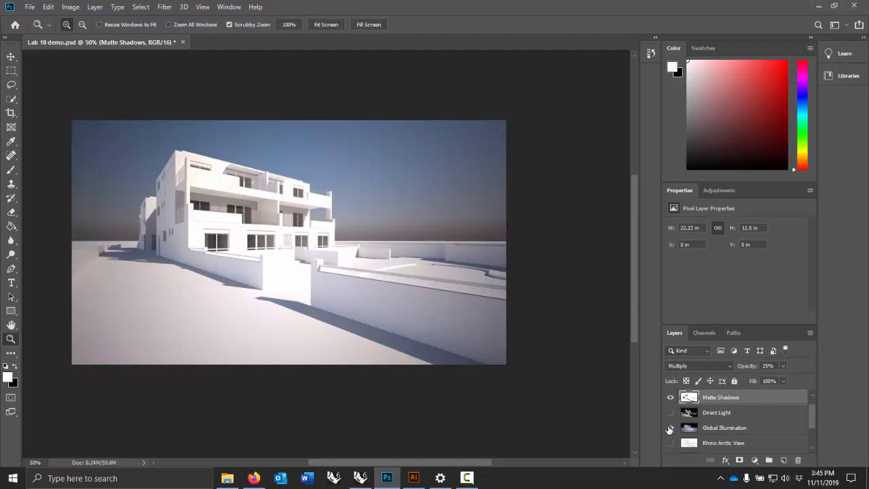
mouse_move(778, 378)
mouse_down()
mouse_move(789, 380)
mouse_move(772, 378)
mouse_up()
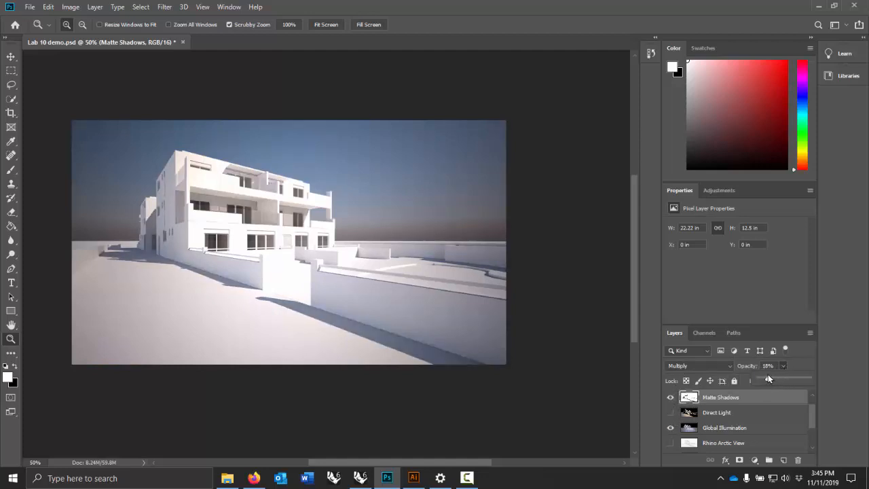
click(164, 7)
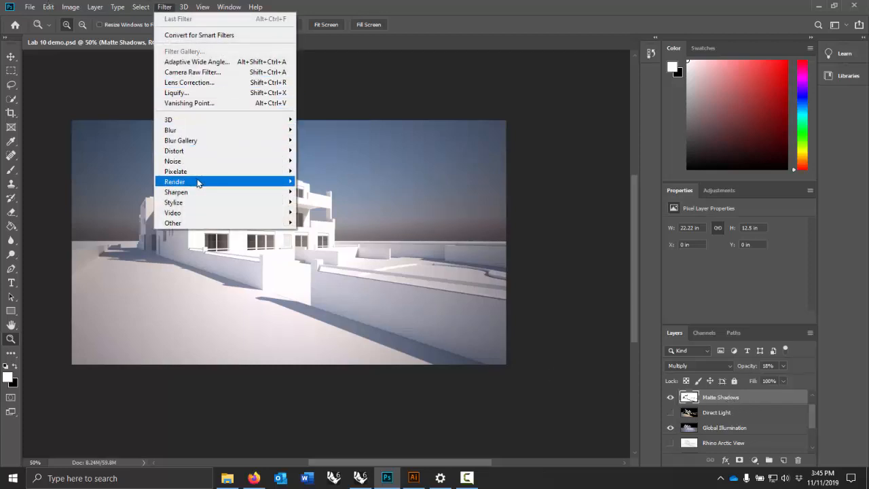
mouse_move(196, 130)
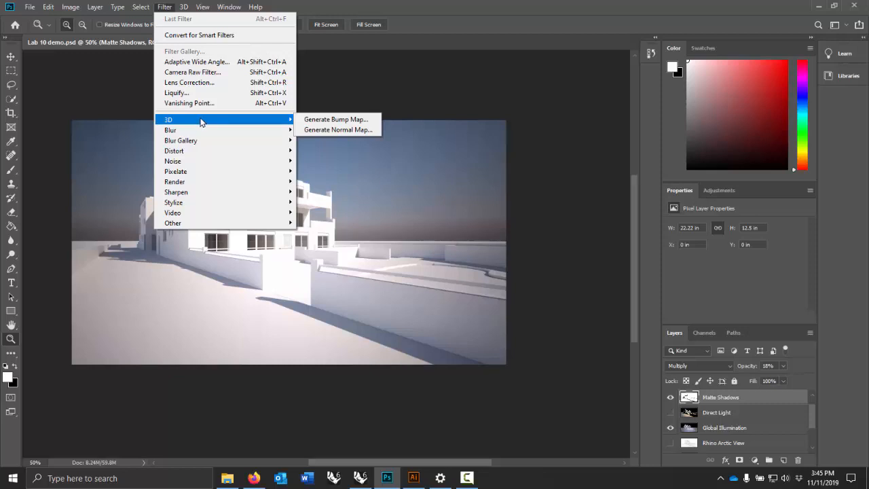
mouse_move(196, 162)
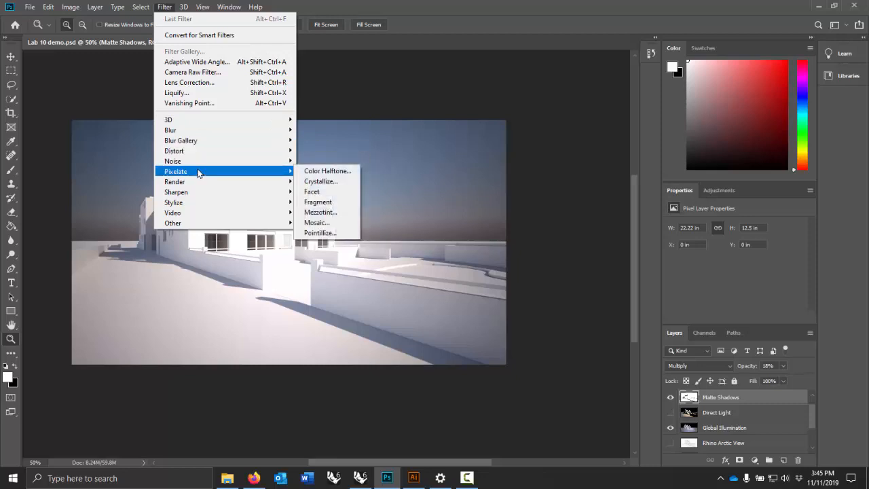
mouse_move(197, 202)
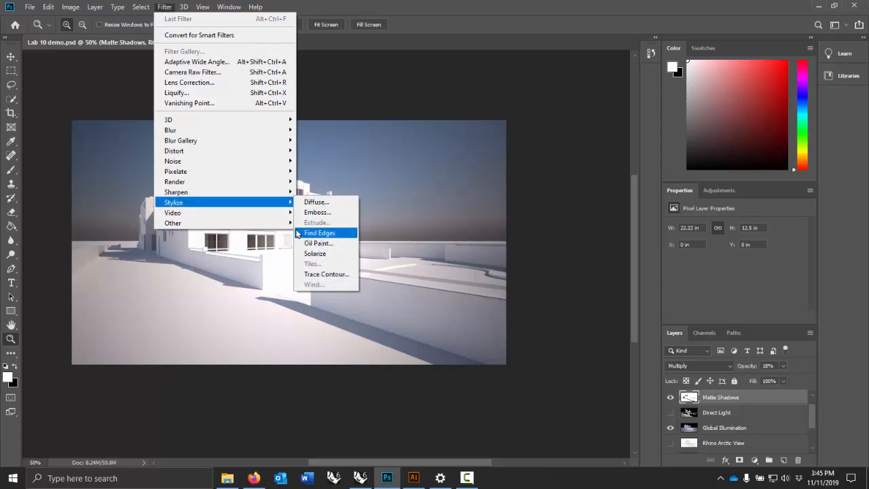
click(428, 105)
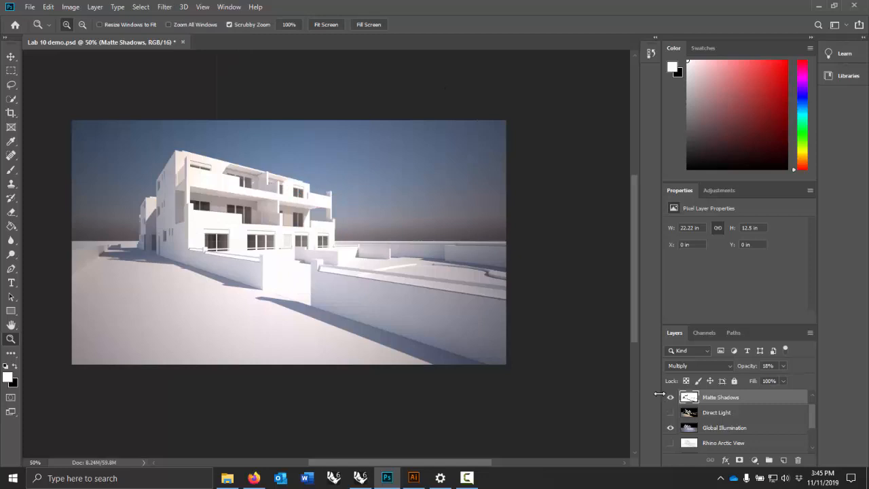
Step: Compare the image with and without the Matte Shadows layer, view Direct Light briefly, and leave only Matte Shadows of the two shown
click(670, 398)
click(670, 398)
click(670, 398)
click(671, 413)
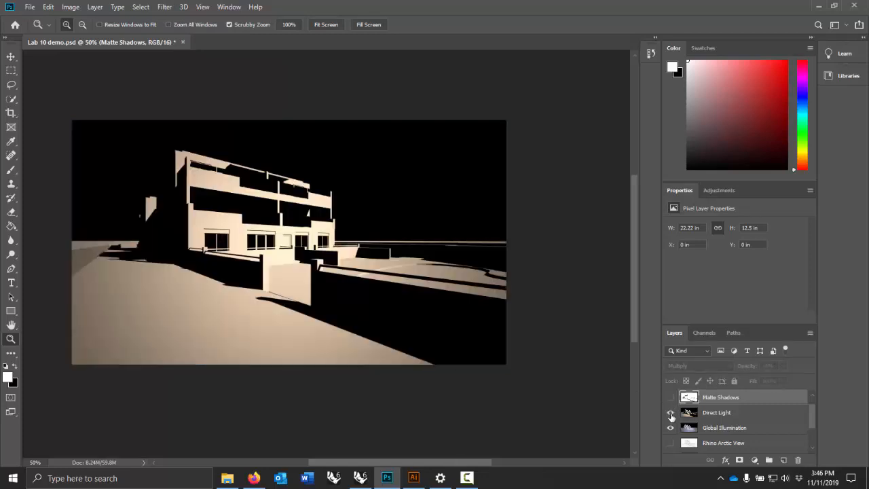
click(670, 412)
click(671, 397)
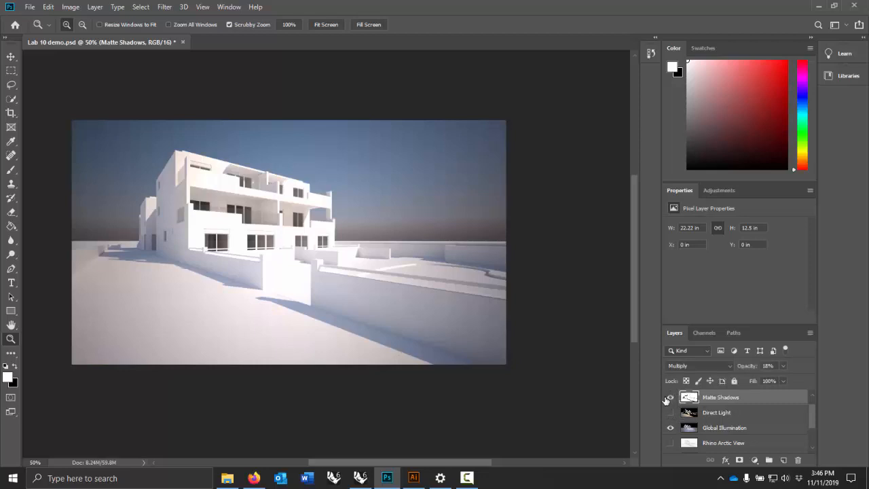
Step: Hide the Global Illumination layer and enlarge the layer list to display everything from Make2D to White Background
click(669, 428)
click(669, 429)
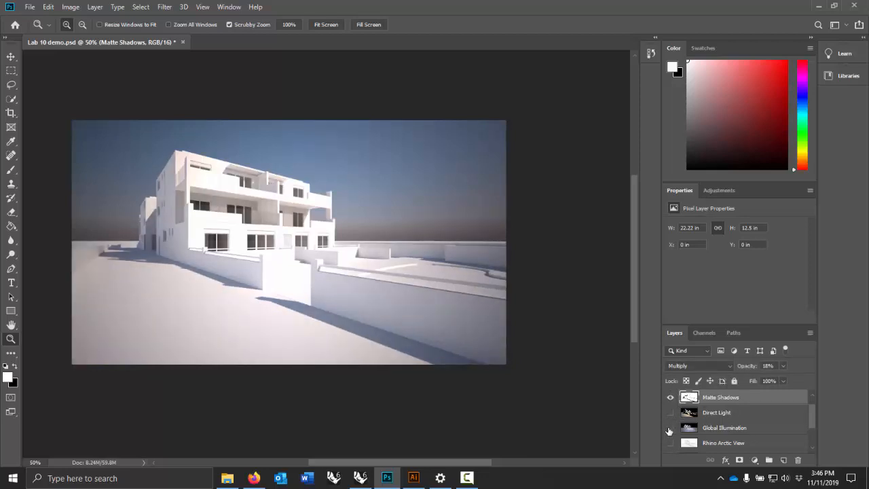
click(669, 429)
scroll(726, 429, down, 3)
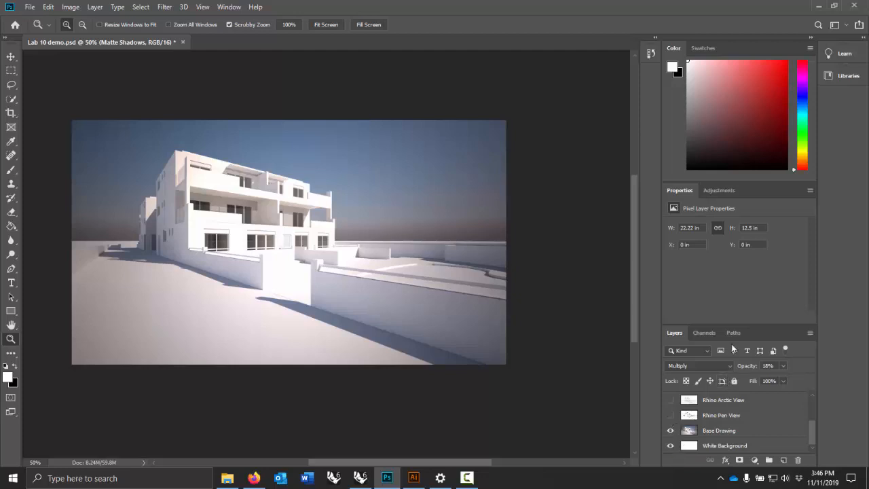
drag(746, 324, 747, 249)
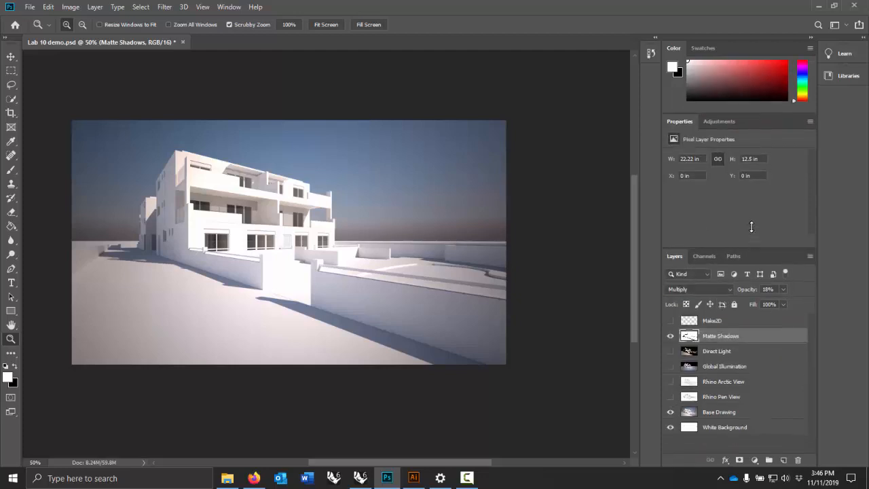
Step: Switch to Firefox and look through the Render Element Examples in the V-Ray for Rhino documentation
click(253, 477)
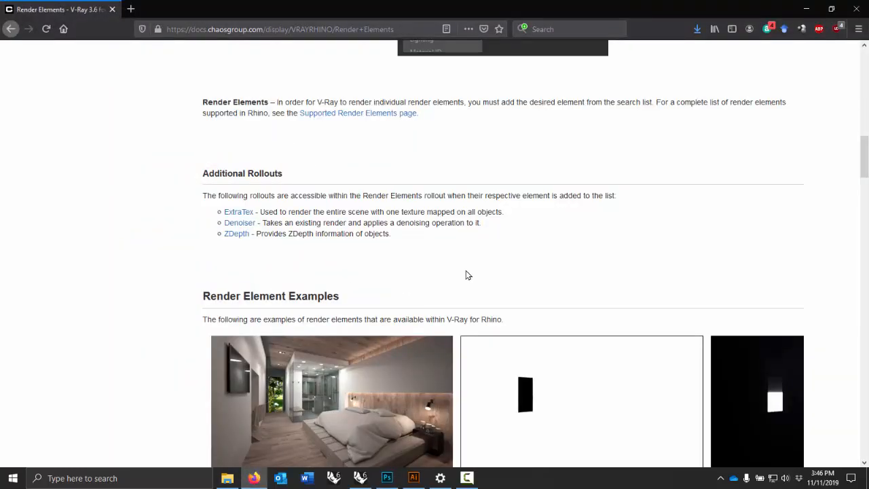
scroll(554, 246, down, 3)
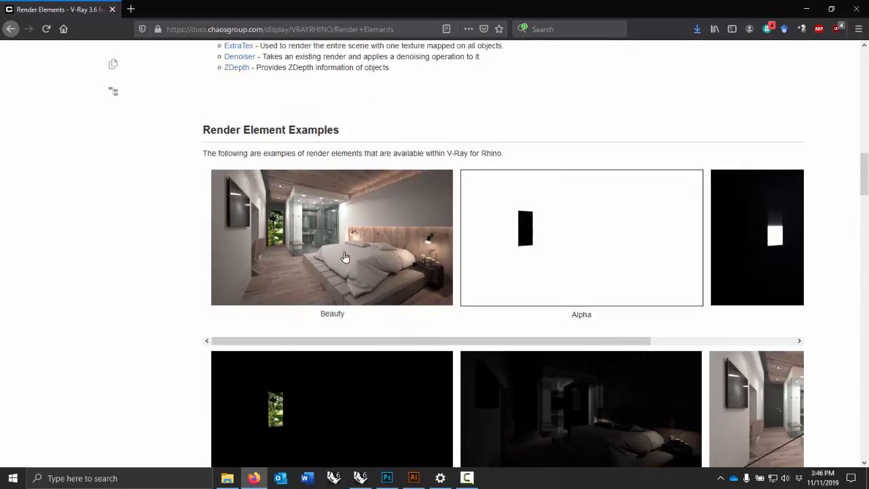
scroll(539, 302, down, 2)
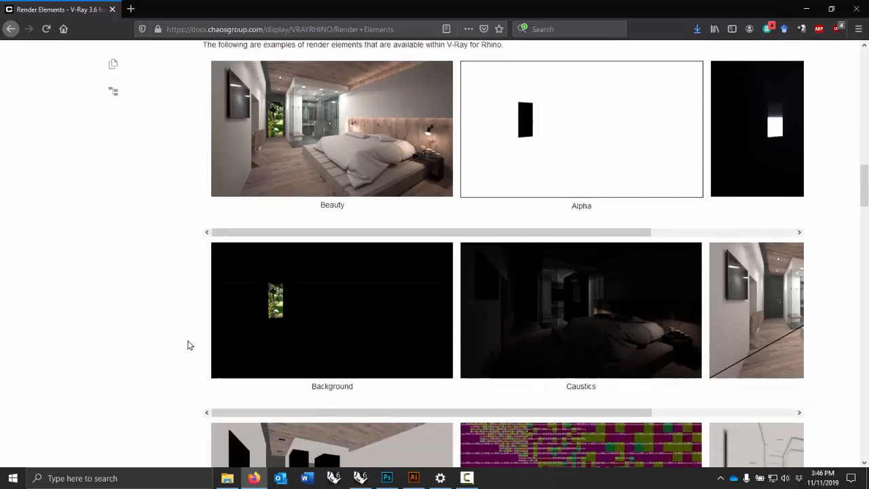
Step: Examine the V-Ray Render Element Examples from Background through Raw Reflection, including the samples further along each row
scroll(599, 299, down, 3)
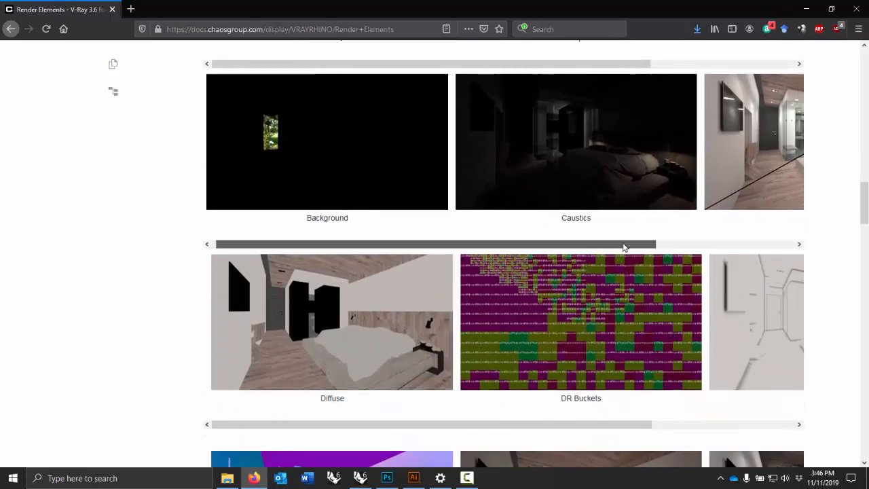
drag(624, 247, 753, 243)
scroll(686, 295, down, 2)
drag(620, 315, 703, 314)
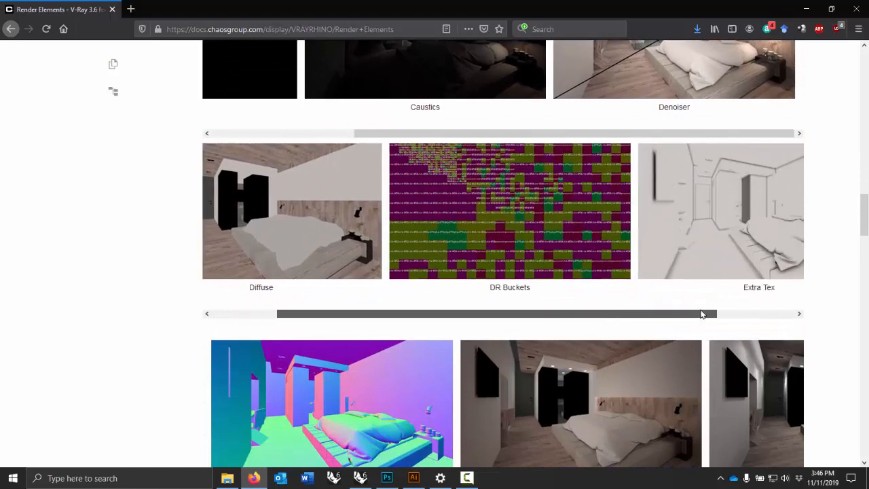
scroll(684, 259, down, 2)
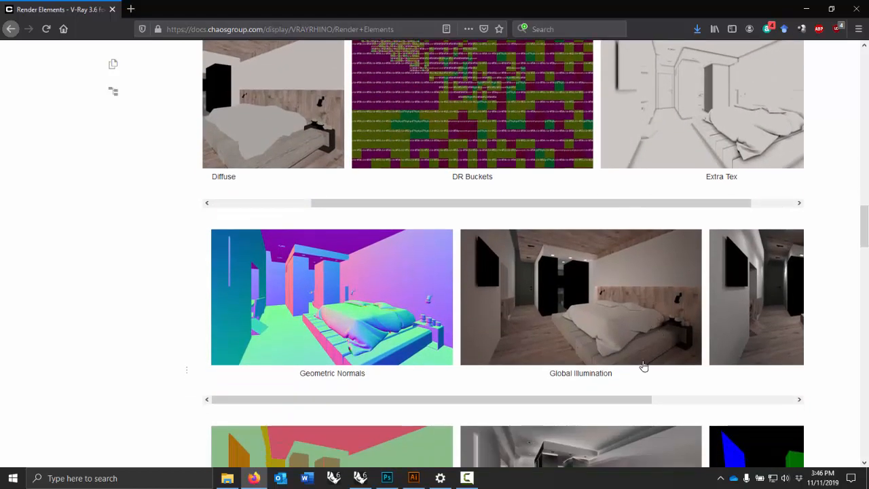
mouse_move(605, 400)
mouse_down()
mouse_move(739, 385)
mouse_move(614, 404)
mouse_up()
scroll(641, 374, down, 3)
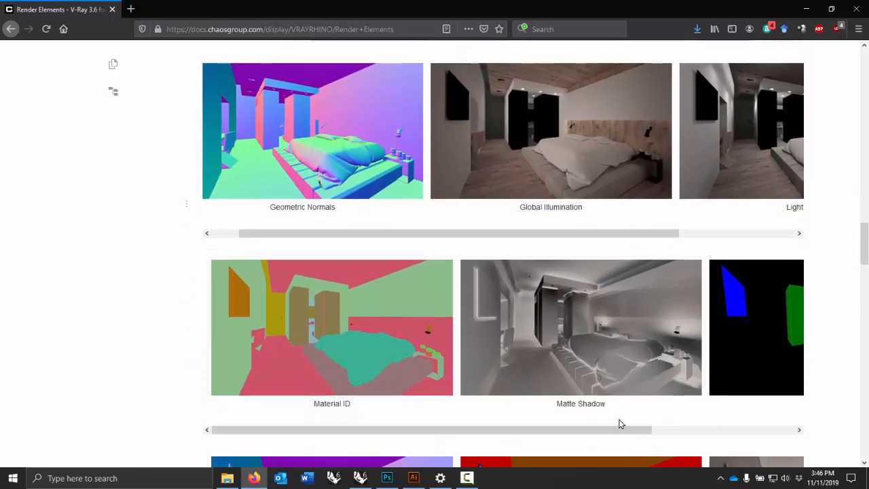
mouse_move(619, 430)
mouse_down()
mouse_move(758, 414)
mouse_move(623, 421)
mouse_up()
scroll(611, 403, down, 5)
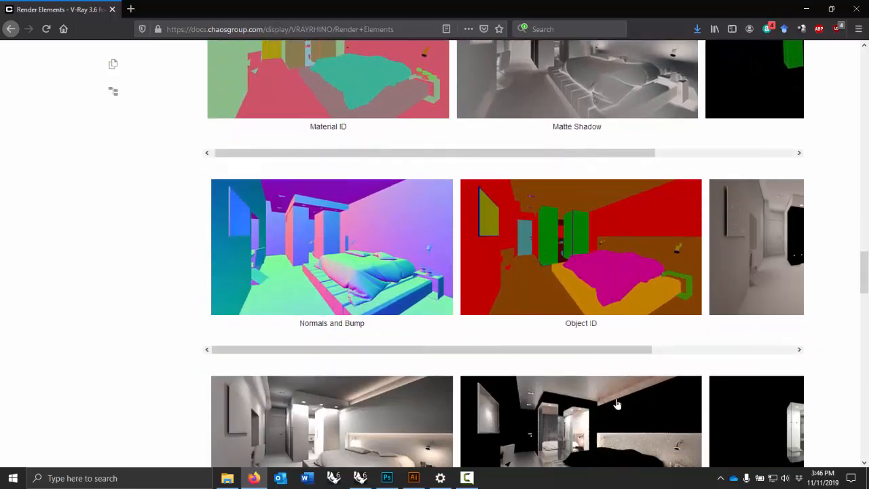
drag(613, 349, 750, 347)
scroll(709, 346, down, 3)
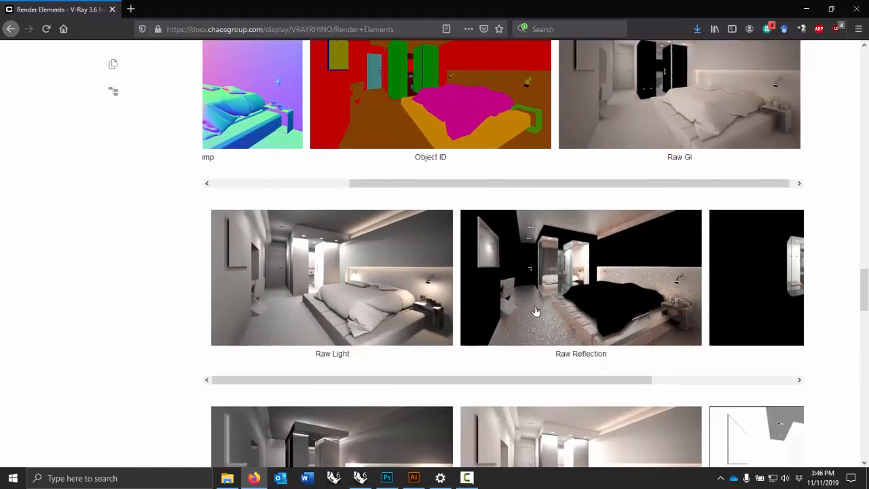
Step: Review the VFB Channels Overview and Parameters on the Render Elements page, and revisit the examples down to Material ID and Matte Shadow
scroll(475, 357, up, 1)
scroll(509, 357, up, 20)
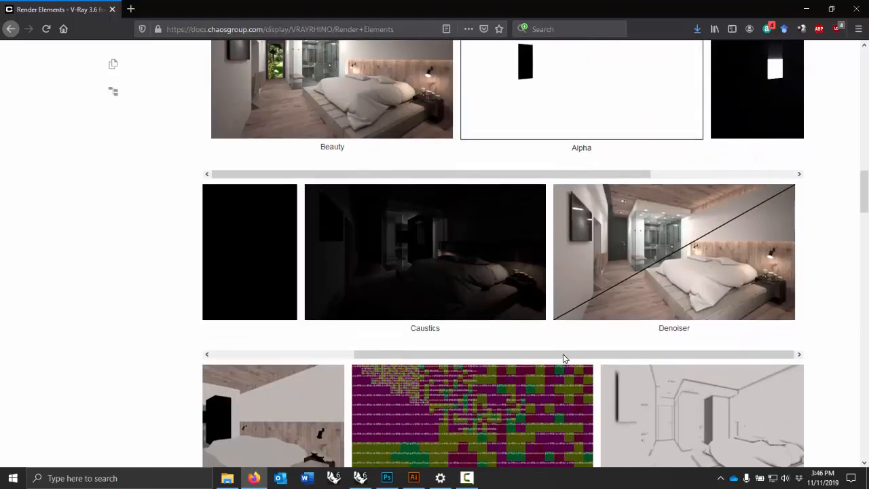
scroll(569, 341, up, 6)
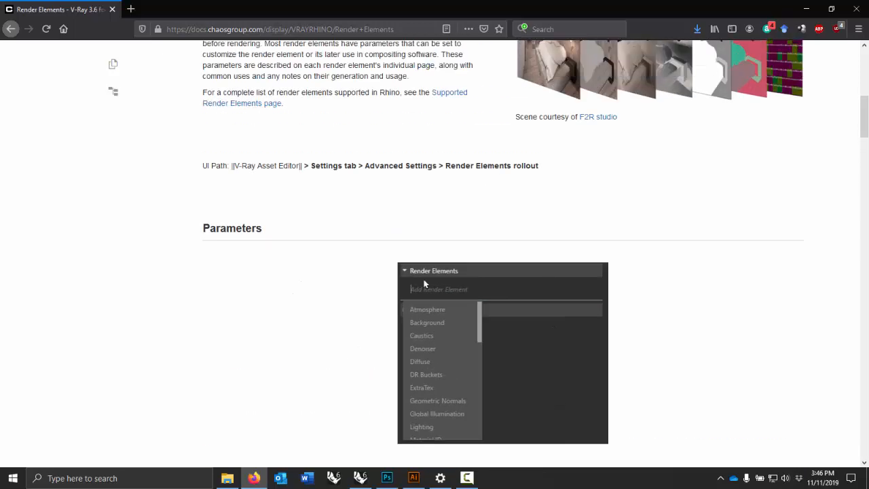
scroll(714, 231, up, 3)
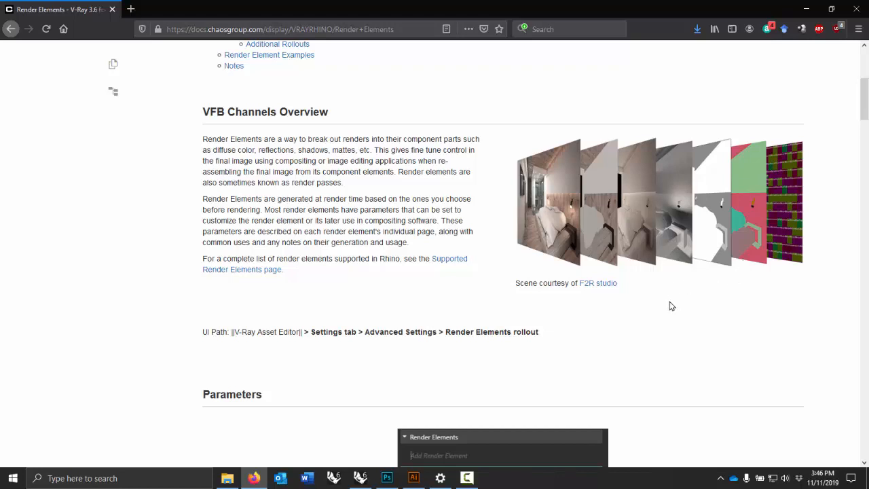
scroll(672, 307, up, 5)
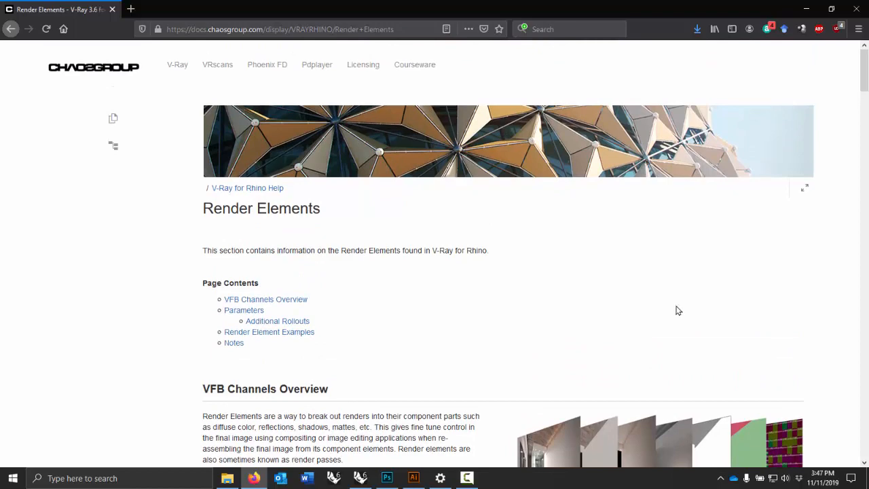
scroll(699, 296, down, 12)
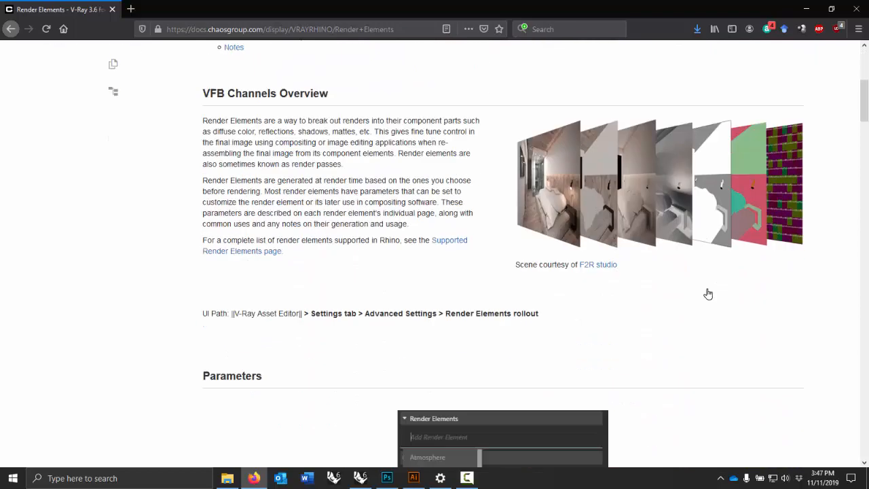
scroll(335, 385, down, 3)
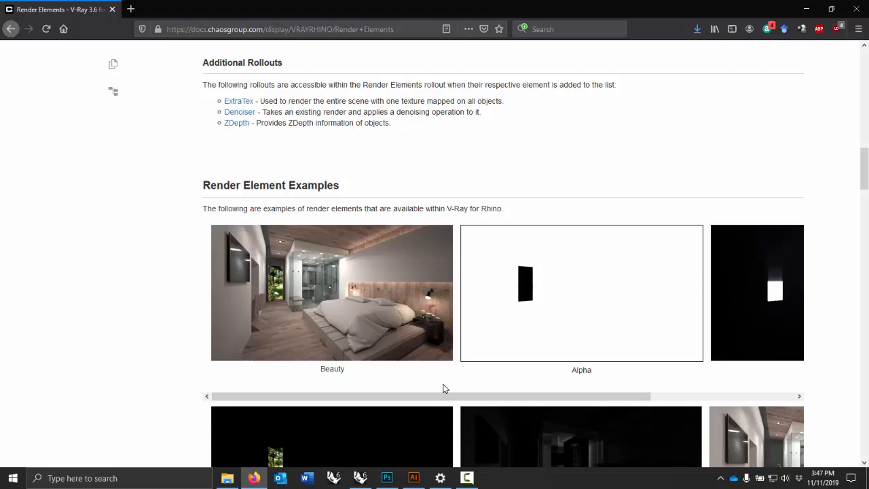
drag(495, 403, 625, 392)
scroll(647, 386, down, 3)
scroll(626, 392, down, 8)
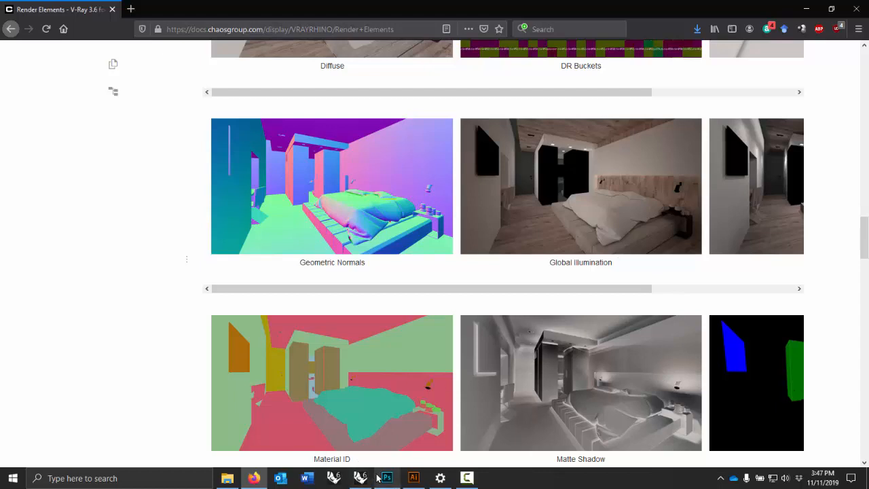
Step: Switch to Rhino and open the display options for the Demo viewport's Arctic display mode
mouse_move(388, 479)
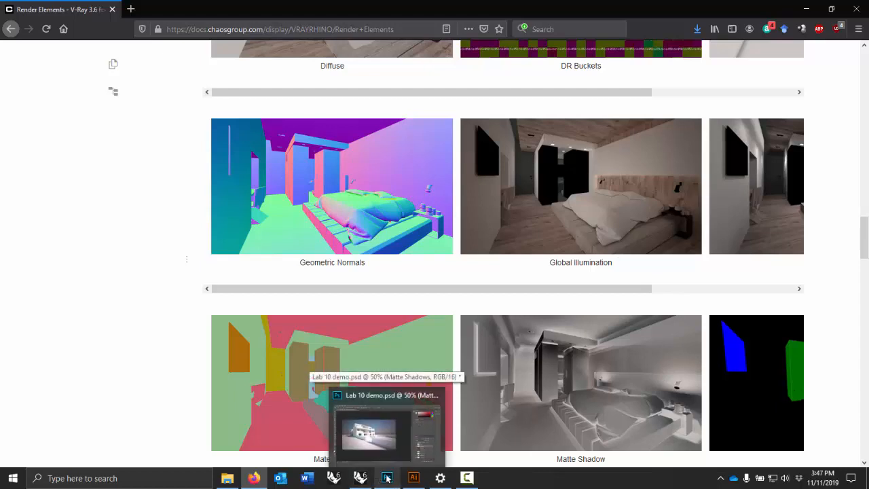
click(360, 478)
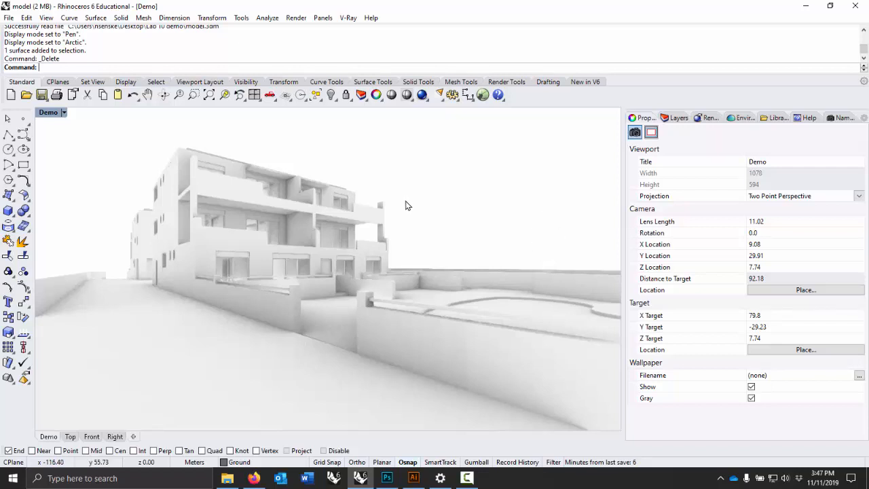
click(63, 112)
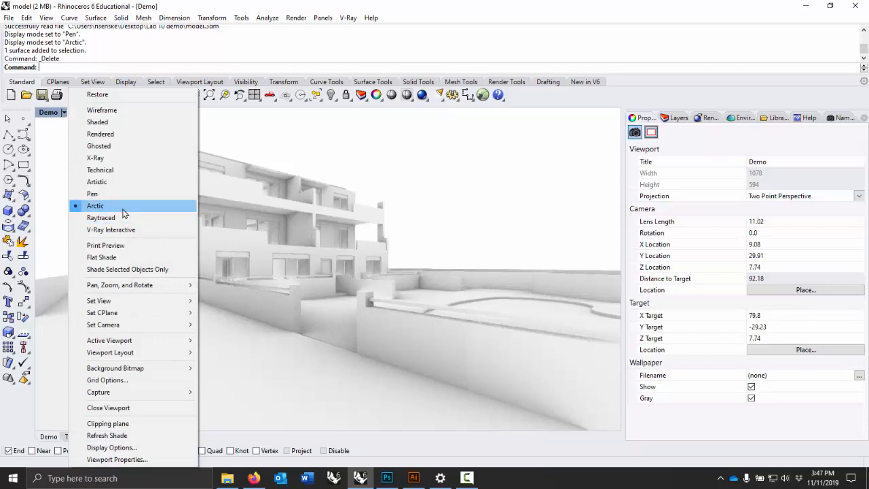
click(51, 114)
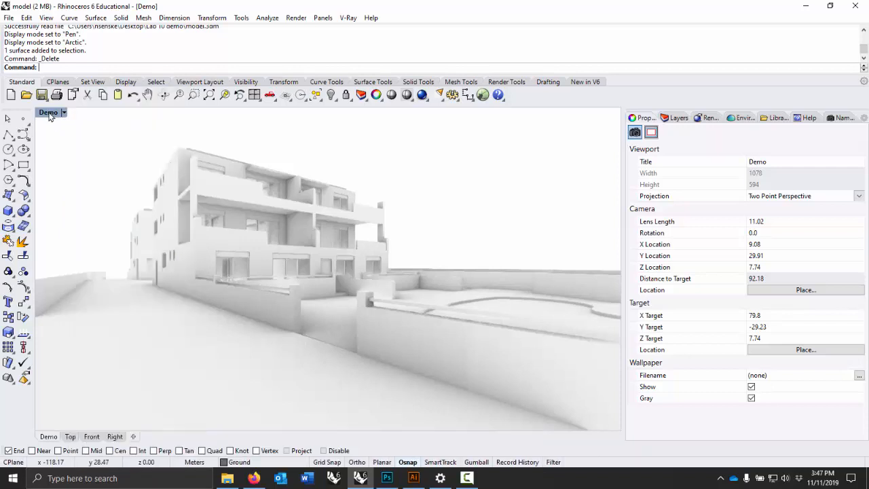
click(52, 113)
click(109, 447)
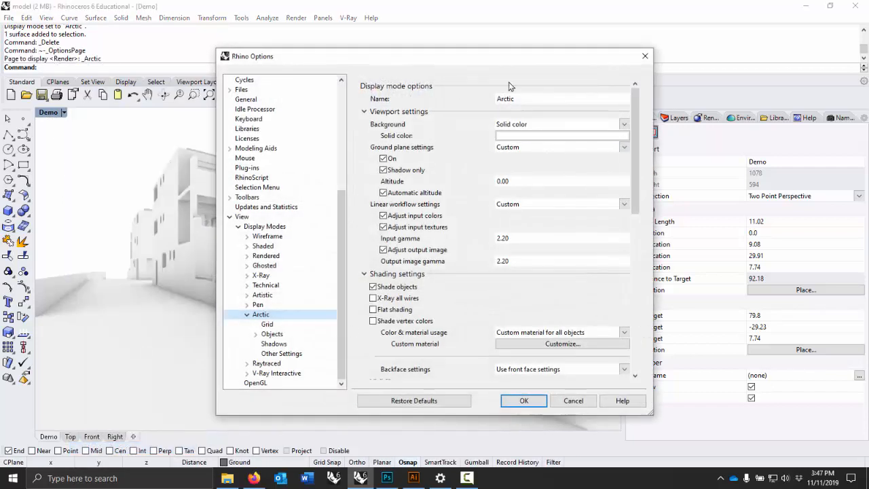
Step: Keep the Arctic display mode's background as Solid color, set that color to Gray, and apply it to the viewport
click(524, 127)
click(526, 143)
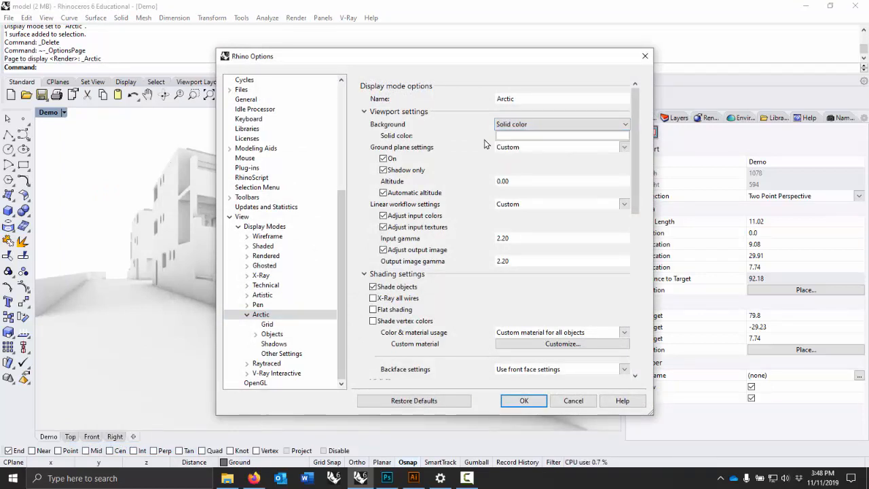
click(537, 136)
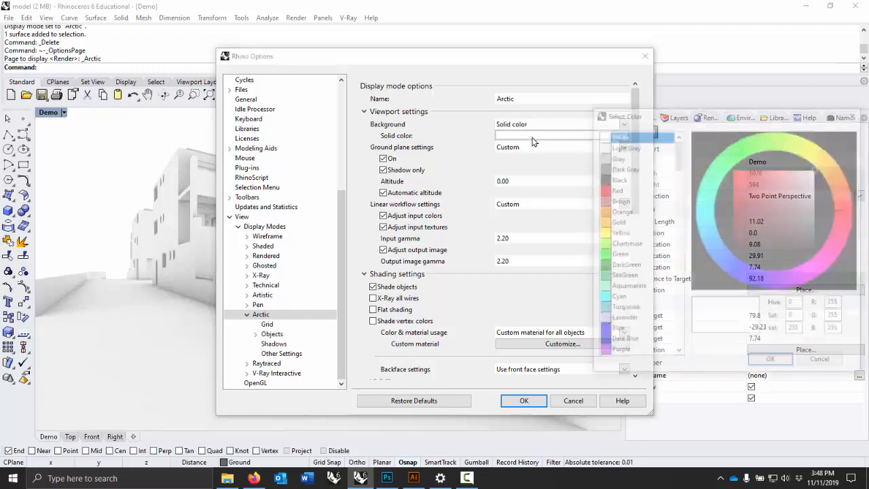
click(616, 157)
click(772, 363)
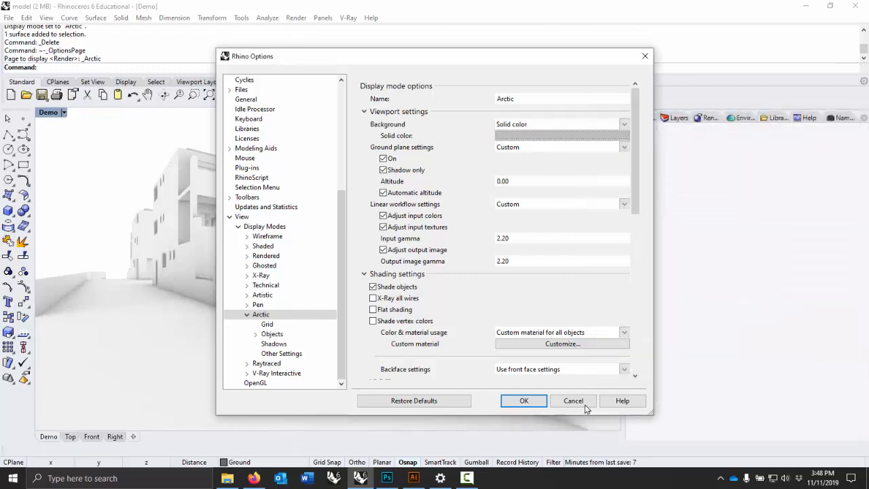
click(524, 402)
Step: Reopen the Arctic display options and try to set the solid background color to White
click(48, 112)
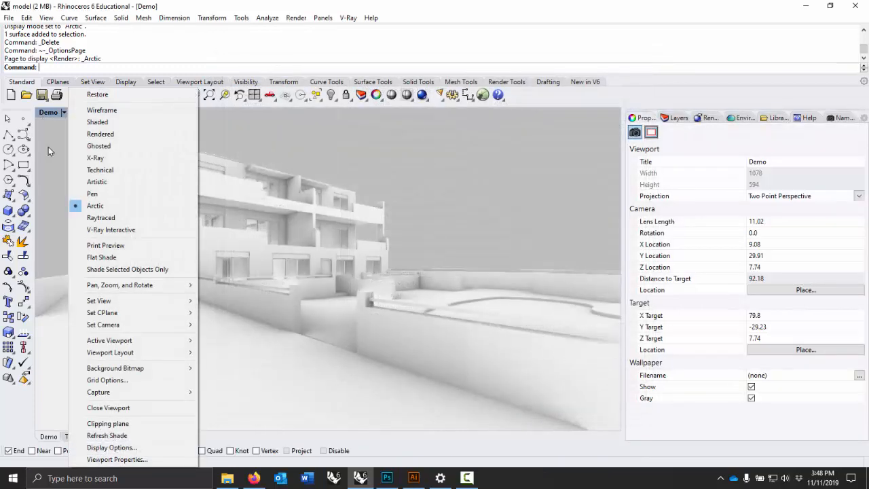
click(112, 447)
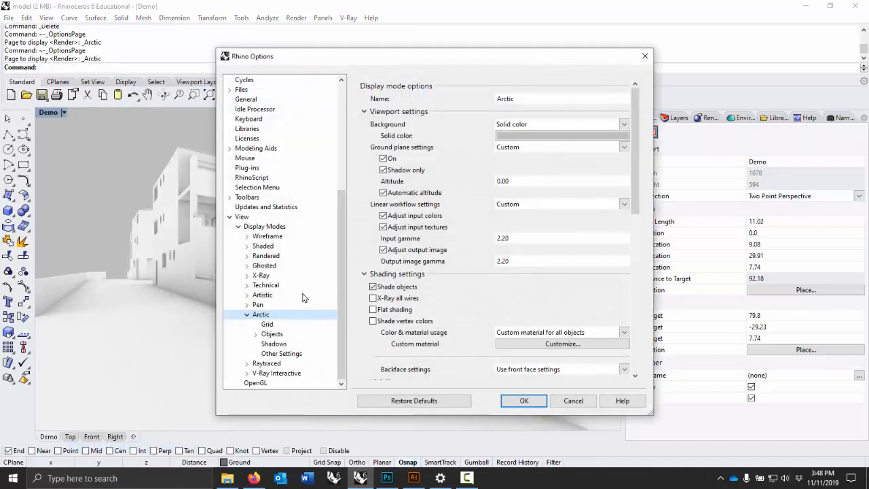
click(304, 285)
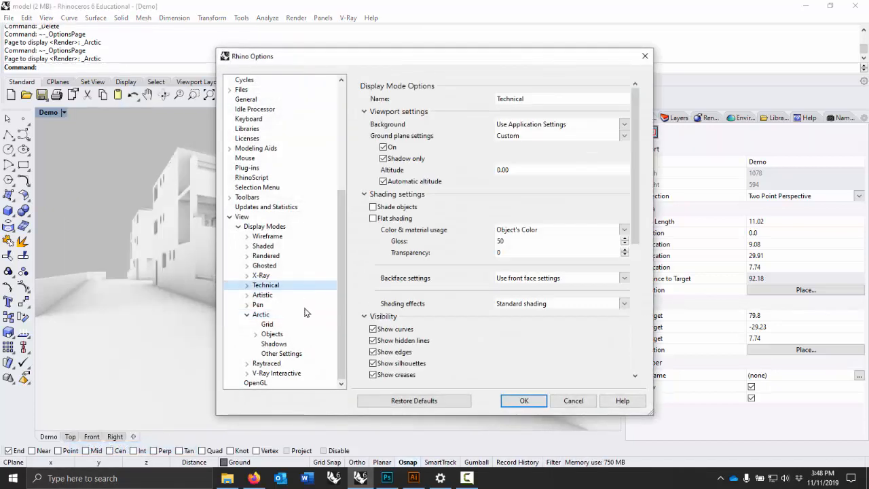
click(290, 325)
click(286, 316)
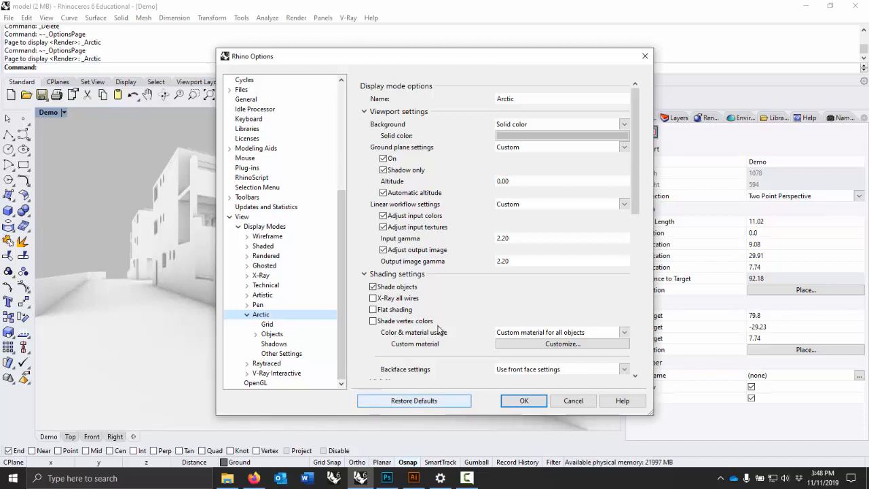
click(555, 134)
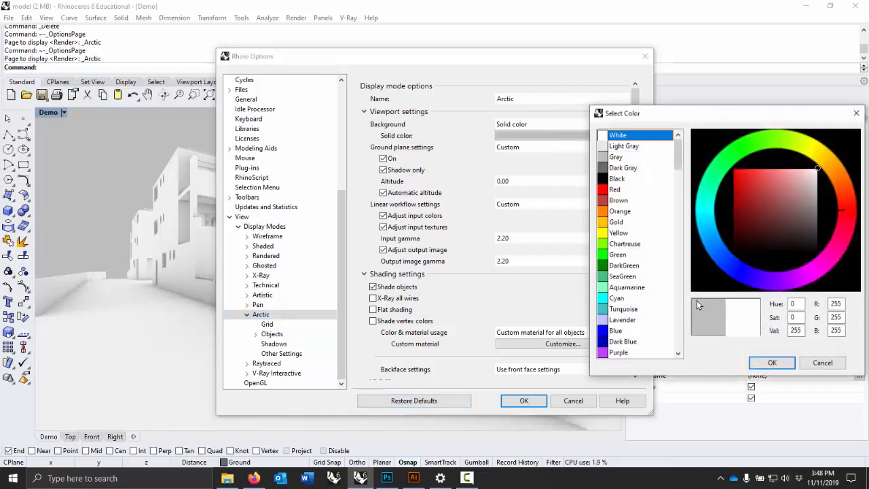
click(771, 362)
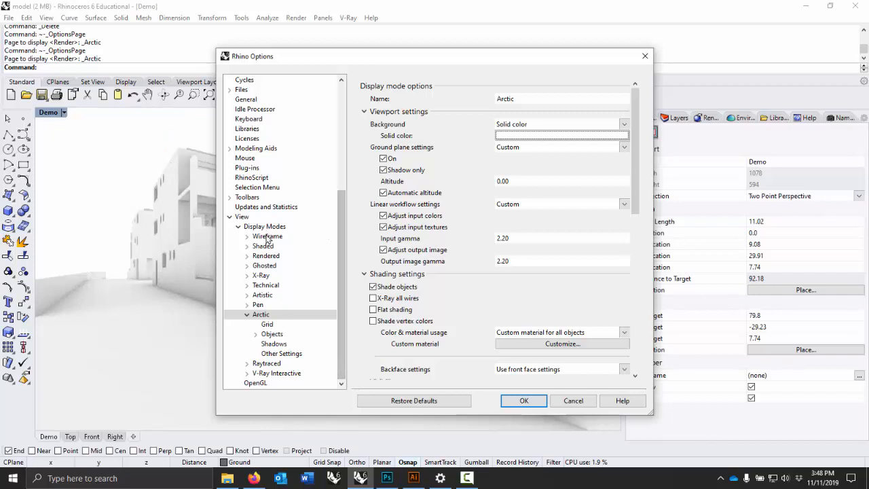
Step: Examine the Arctic mode's Shadows, Objects, Curves and Grid settings, and close the options without saving changes
click(274, 343)
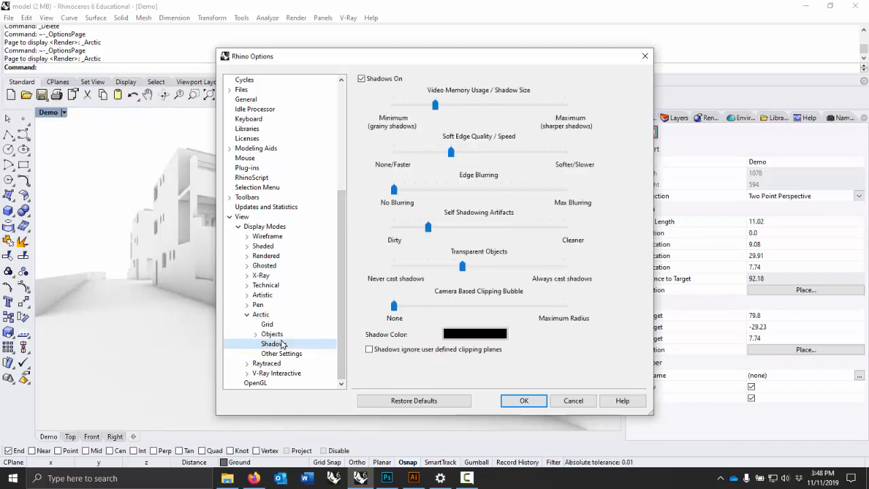
click(364, 80)
click(367, 80)
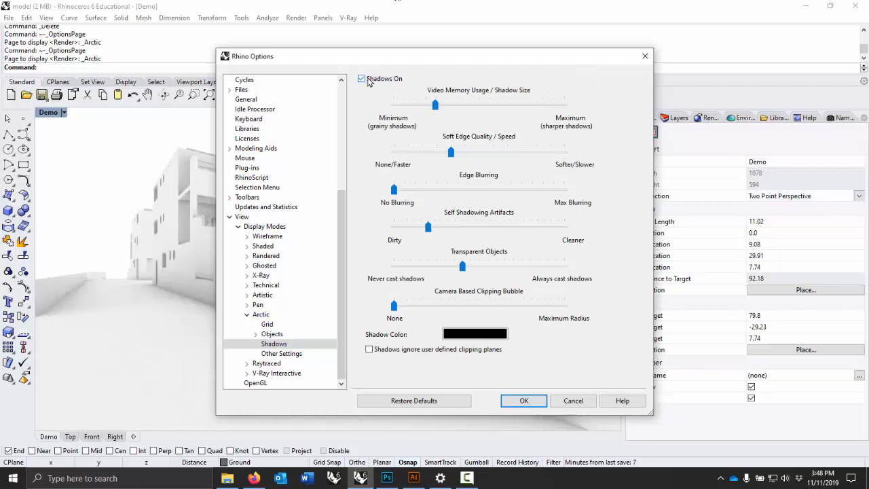
click(272, 334)
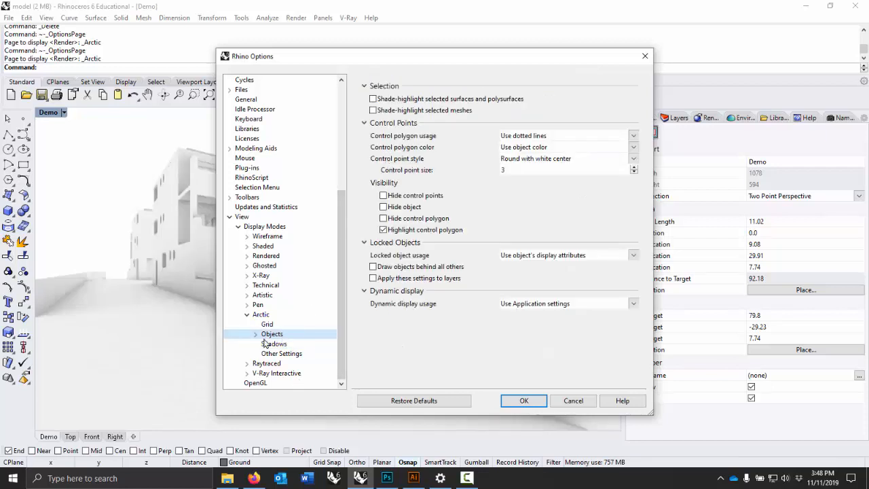
click(256, 334)
click(279, 354)
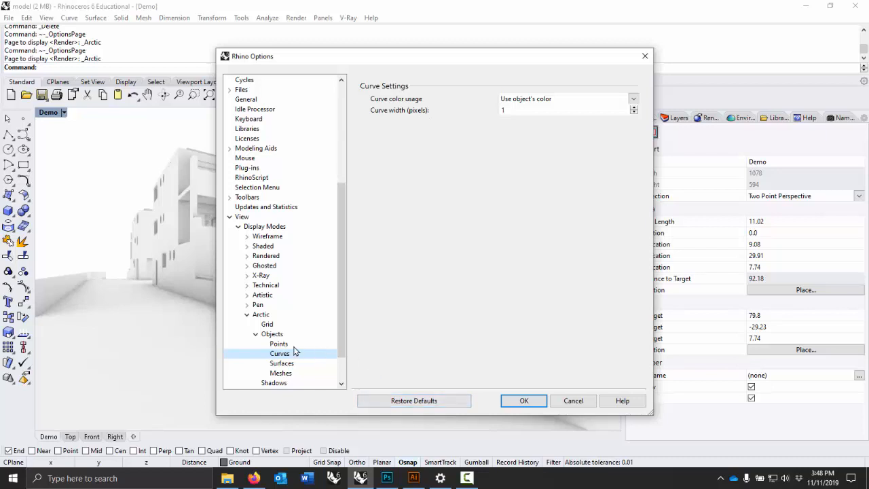
click(273, 334)
click(267, 323)
click(264, 315)
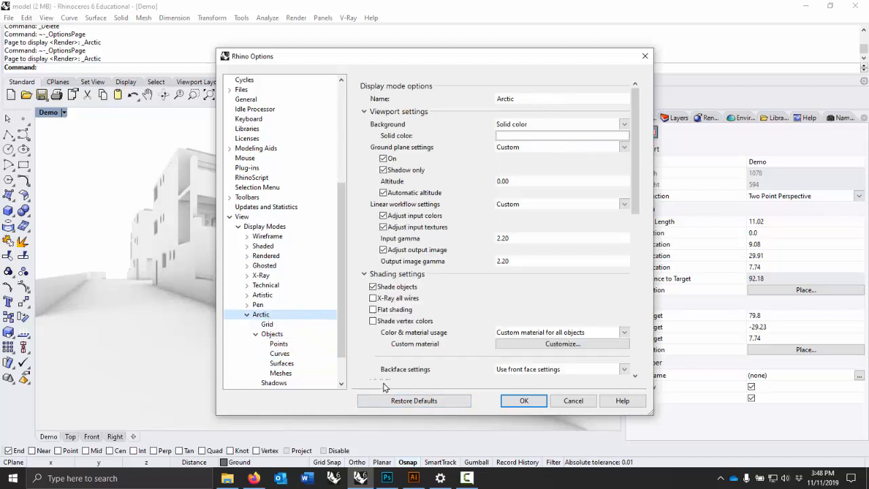
click(571, 400)
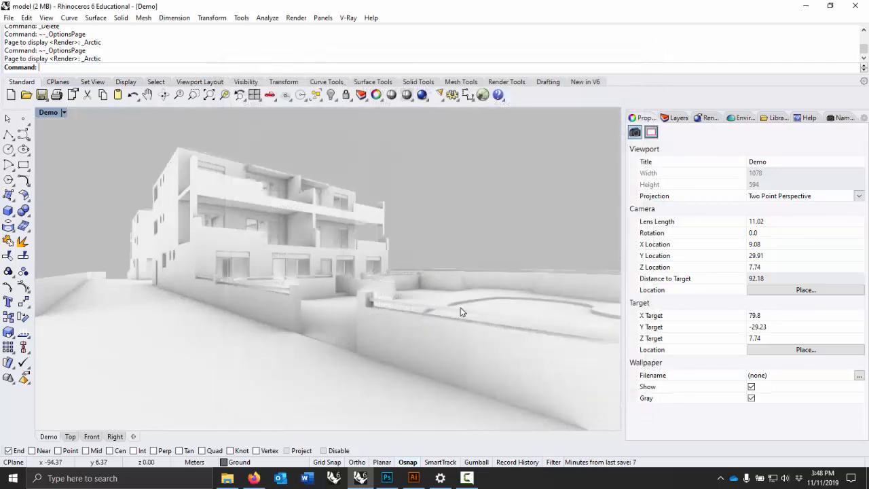
Step: Set the Arctic display mode's solid background color to White and apply it to the Demo viewport
click(57, 112)
click(58, 114)
click(57, 112)
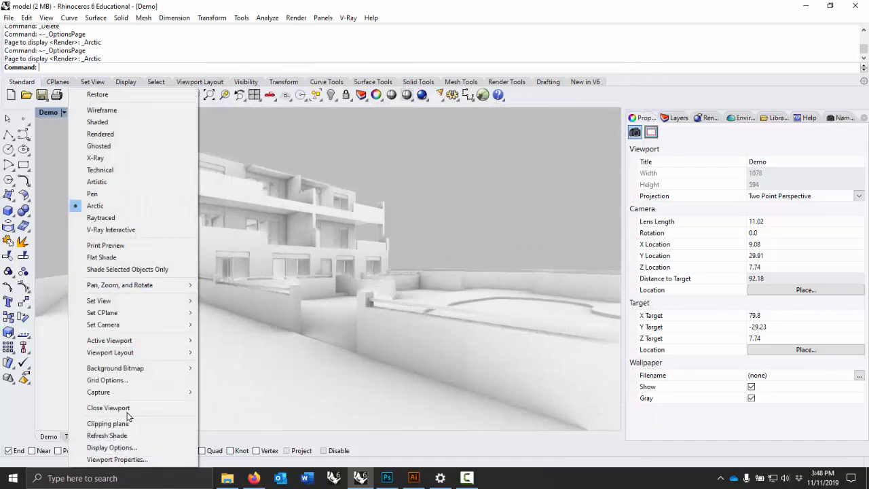
click(134, 447)
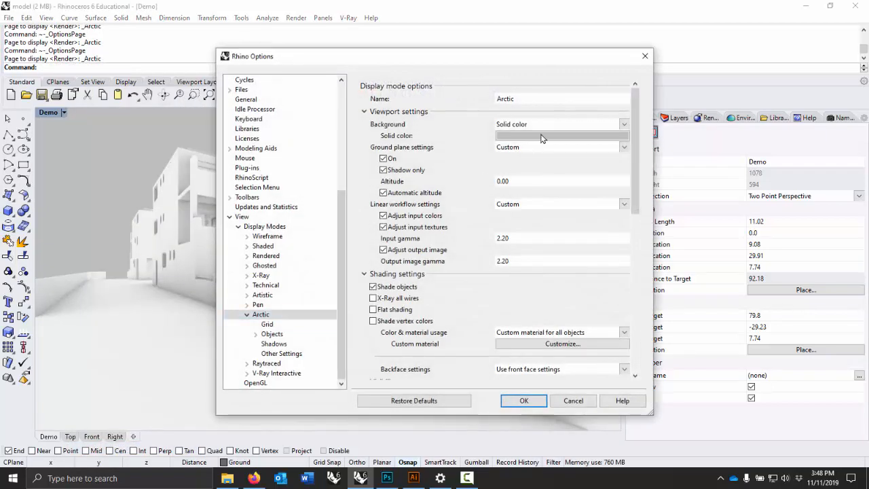
click(542, 135)
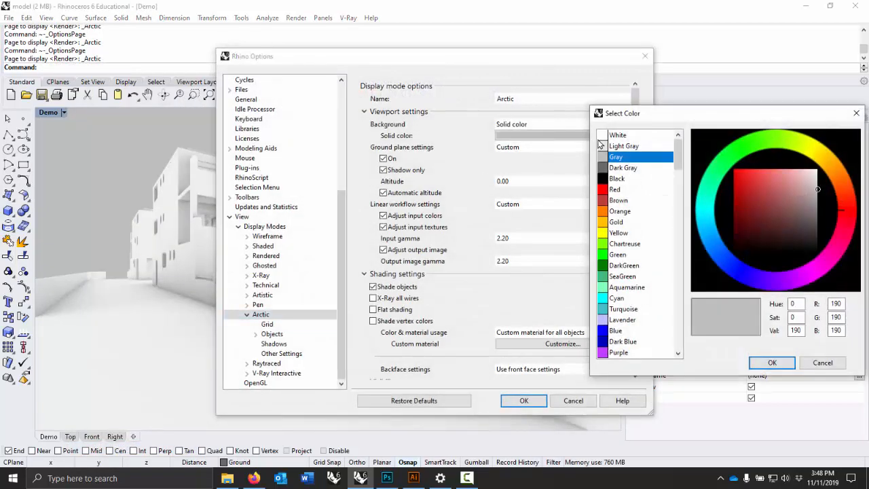
click(617, 136)
click(772, 363)
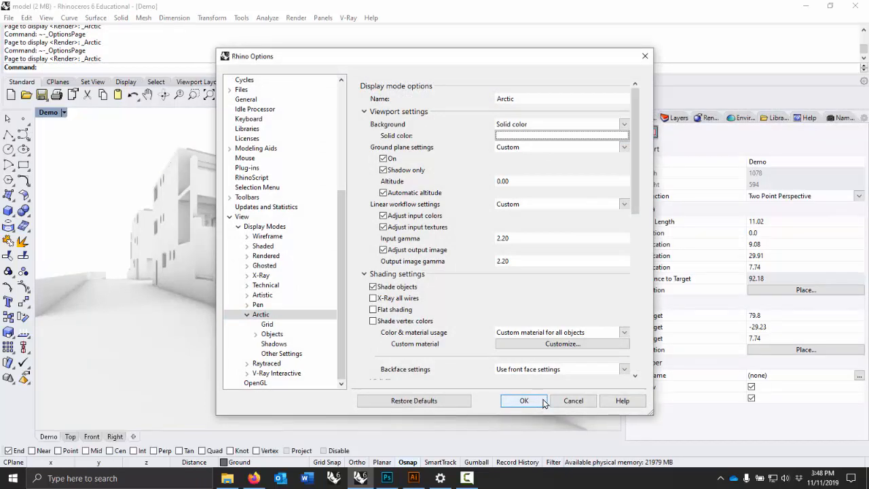
click(525, 400)
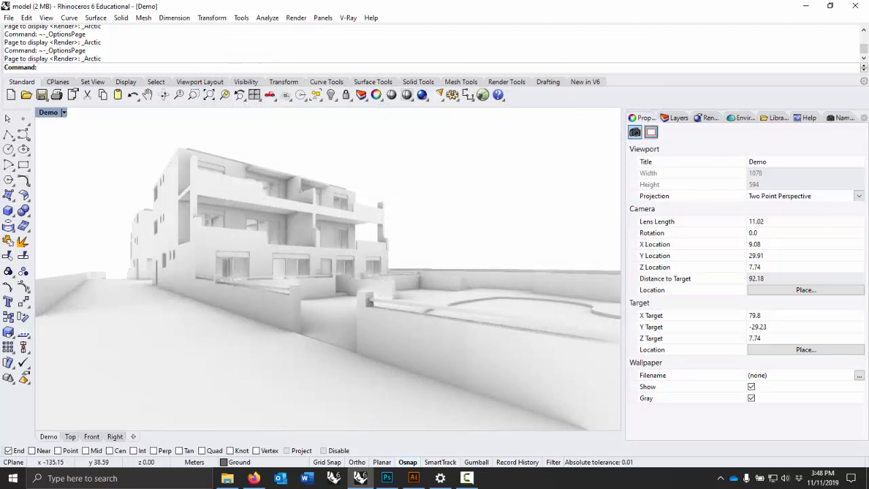
Step: Start capturing the Demo view to a file and review the resolution presets, keeping the custom size of 1600 x 900 pixels
click(46, 18)
mouse_move(97, 224)
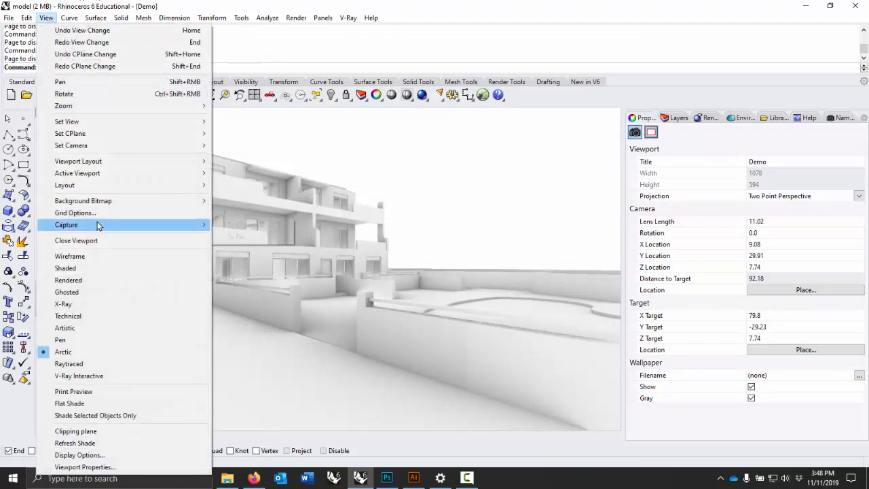
click(253, 237)
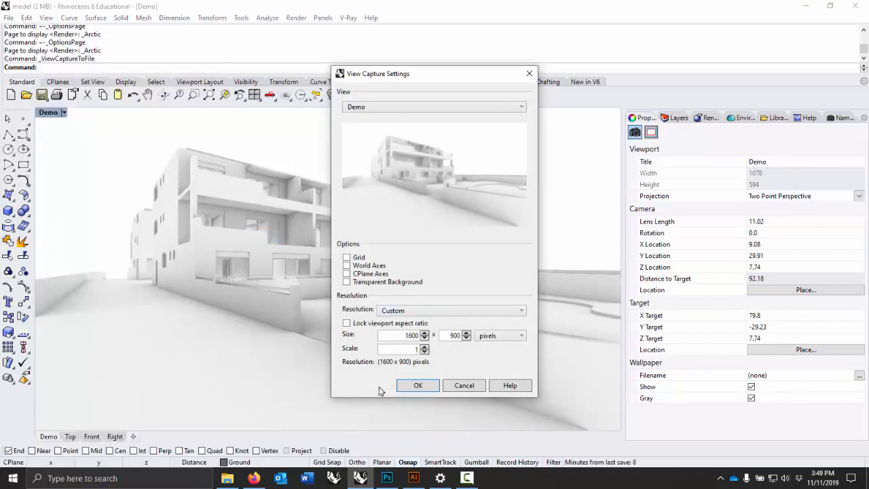
click(393, 314)
click(394, 332)
click(406, 312)
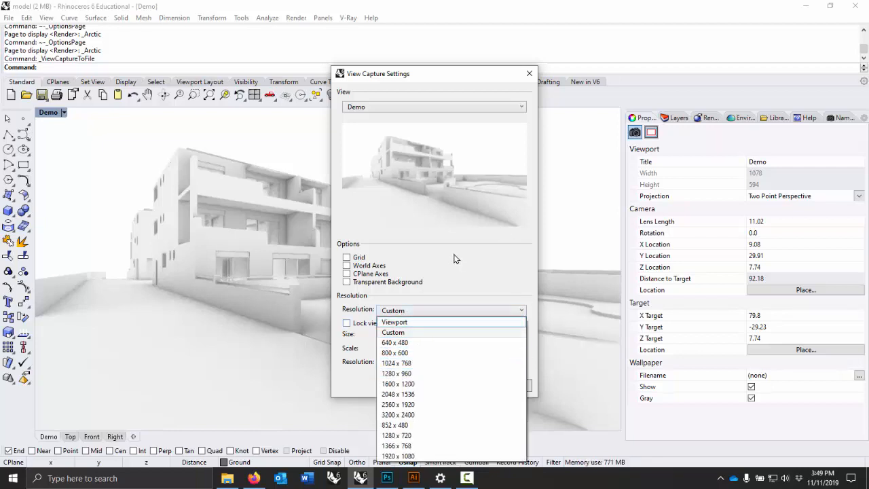
click(455, 258)
click(400, 335)
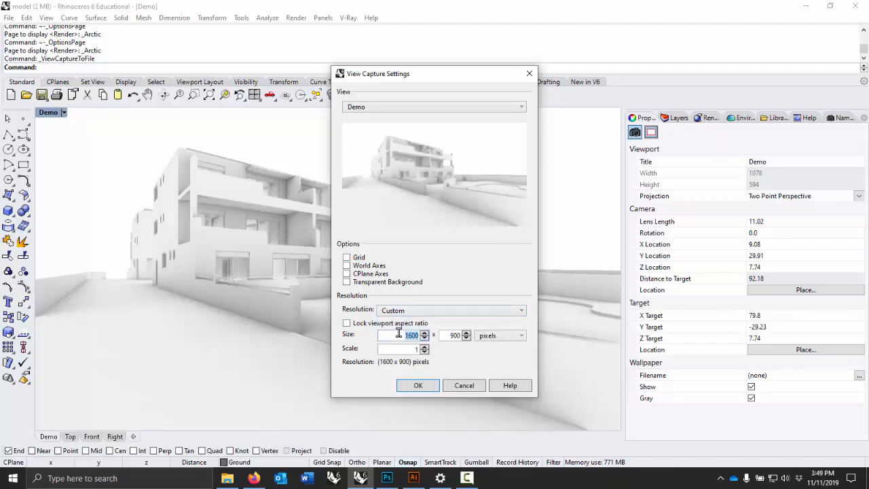
click(453, 335)
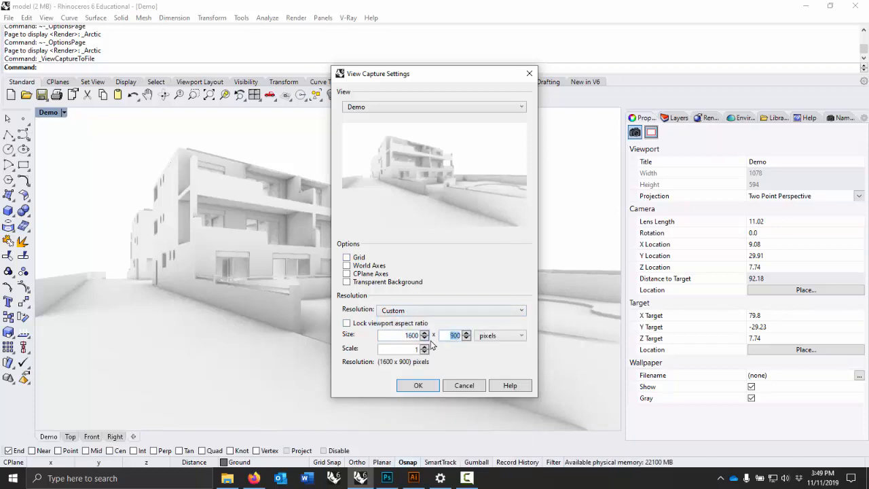
Step: Accept the capture settings, review the image file types available for saving, and cancel the save
click(411, 386)
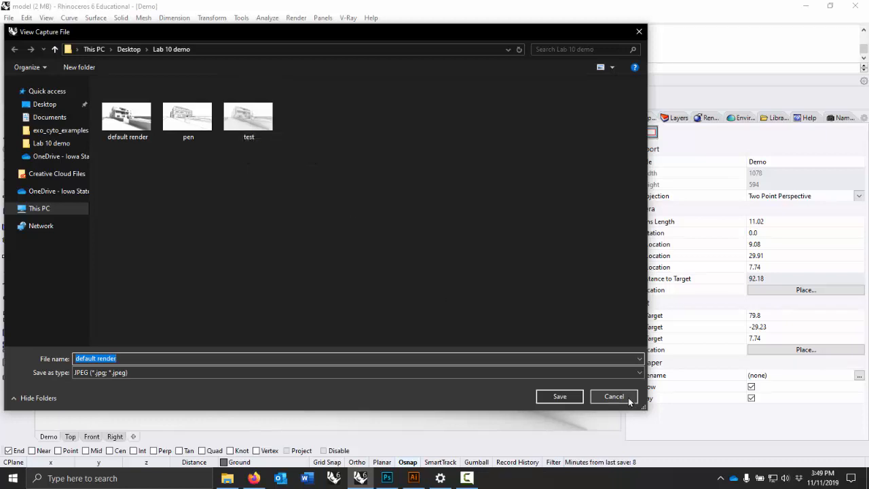
click(106, 372)
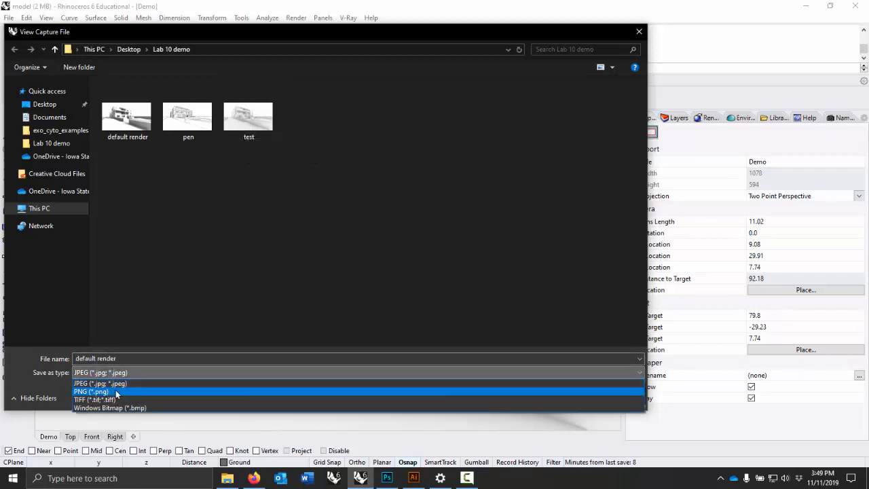
click(337, 256)
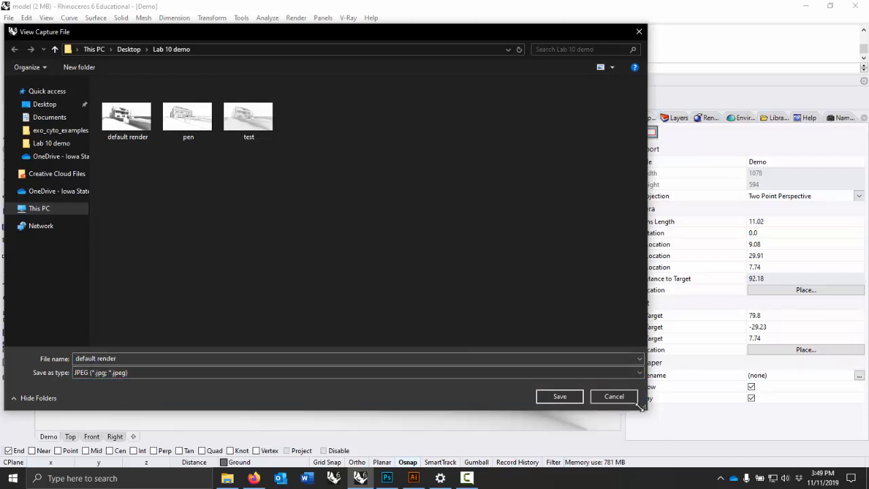
click(615, 396)
Step: Set the Demo viewport to the Pen display mode and open that mode's display options
click(63, 113)
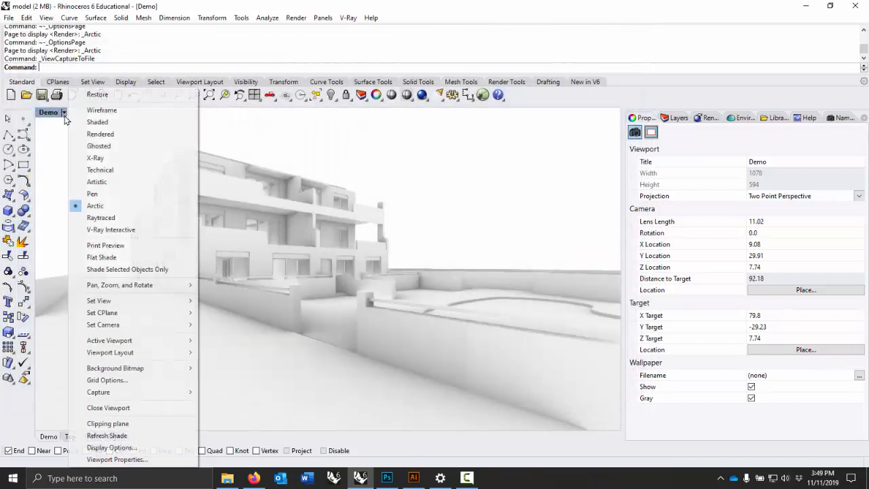
click(102, 194)
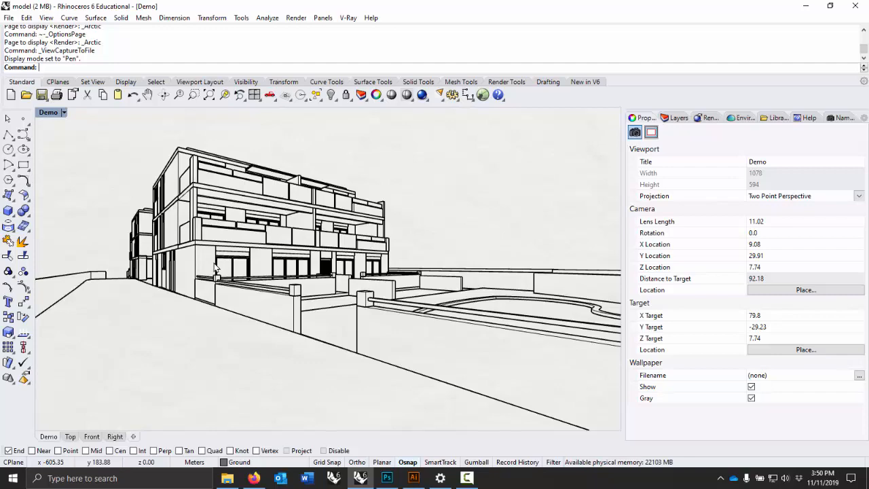
click(65, 113)
click(156, 446)
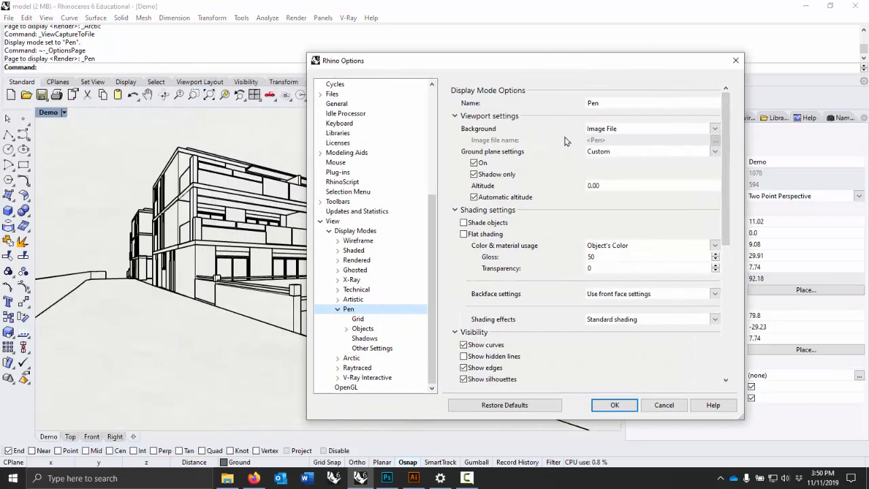
Step: Examine the Pen mode's Objects, Curves and Lines settings, including the edge and silhouette line options
click(363, 331)
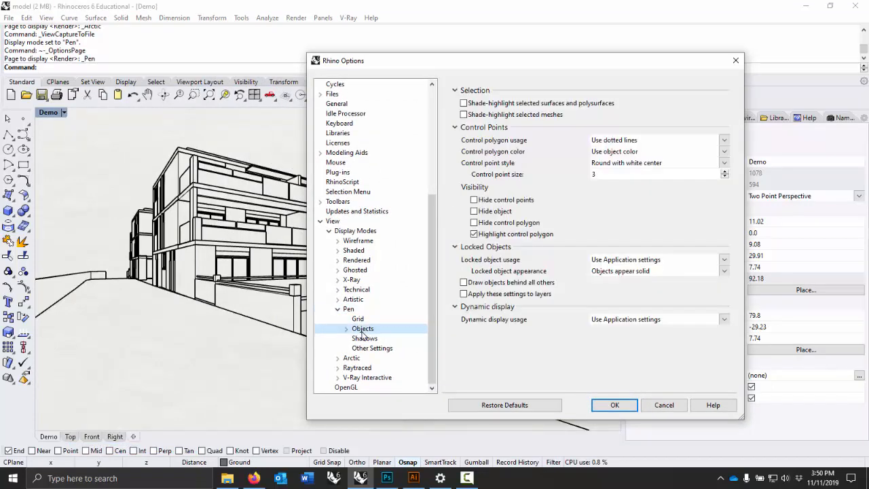
click(347, 329)
click(369, 348)
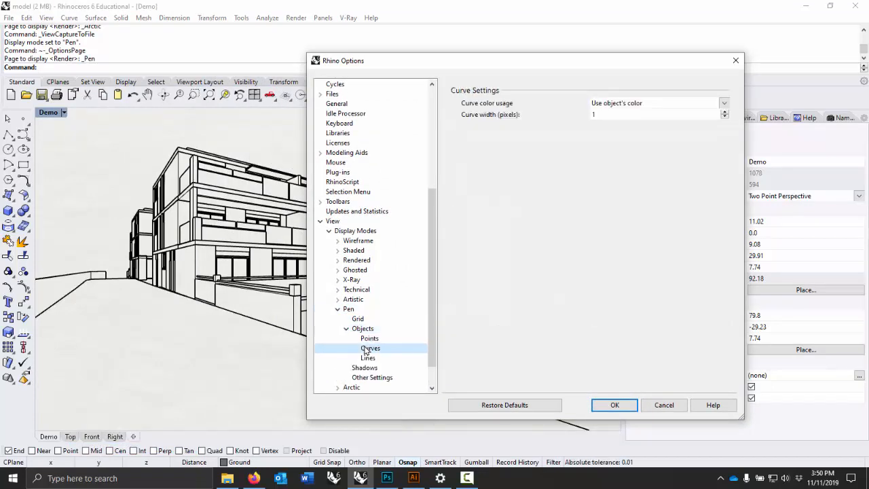
click(367, 358)
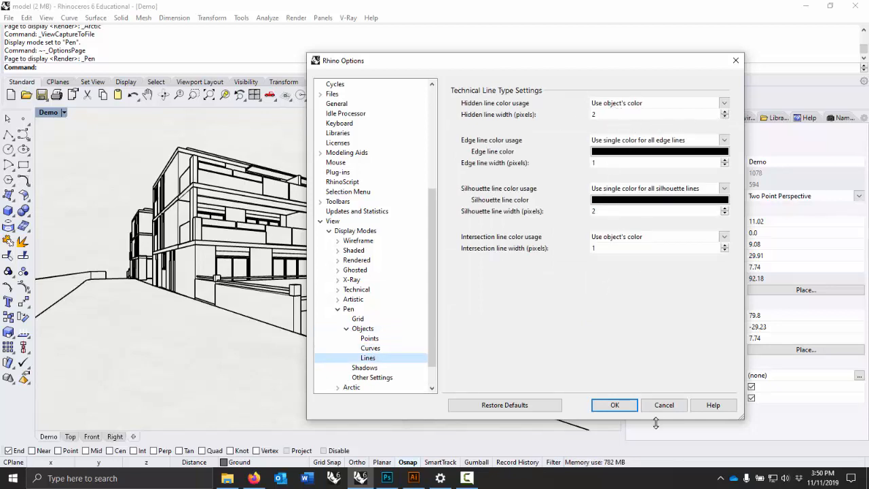
Step: Change the Pen display mode's background from an image file to Solid Color and apply it to the viewport
click(354, 310)
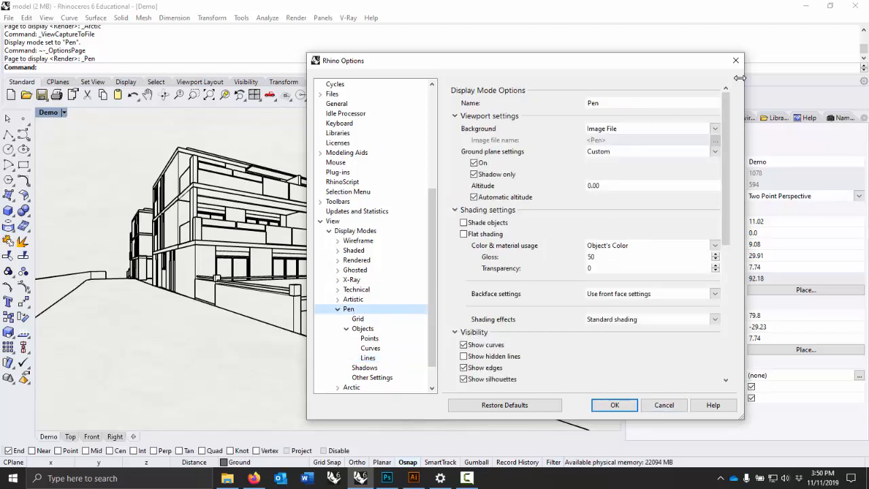
click(623, 130)
click(611, 146)
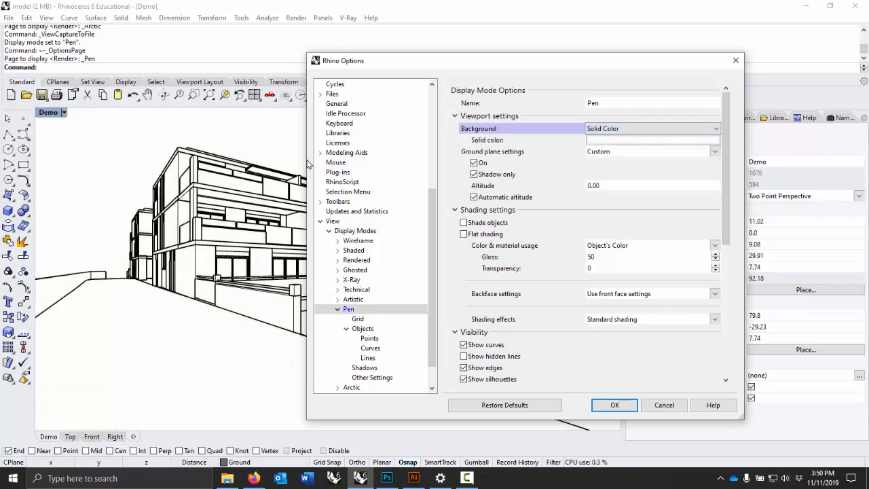
click(615, 404)
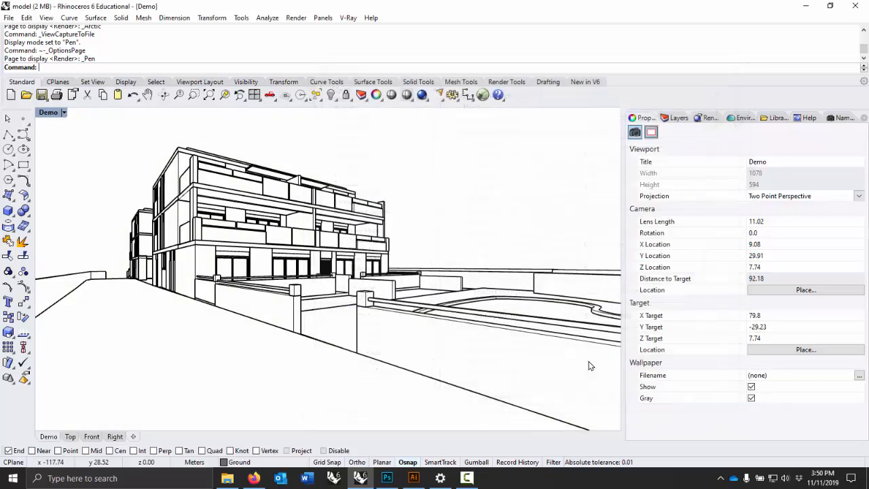
click(46, 17)
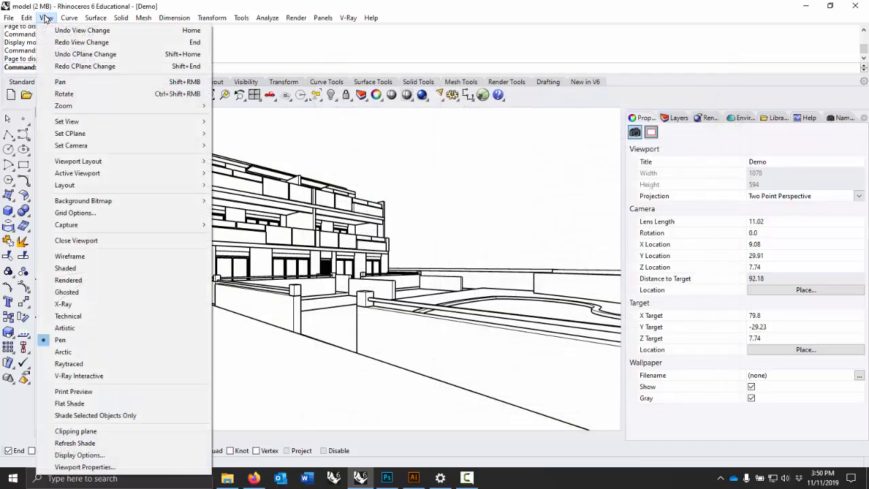
mouse_move(115, 224)
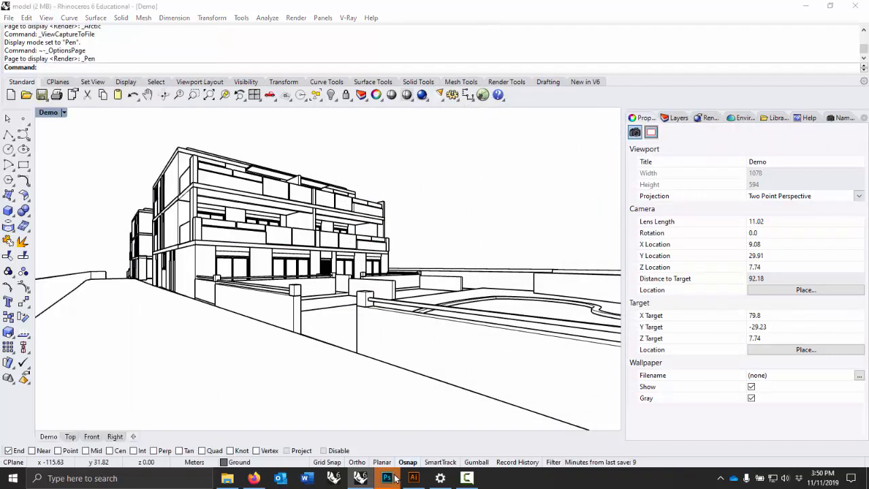
Step: Switch to Photoshop, hide the Matte Shadows layer, and show the Rhino Pen View layer over the base drawing
click(394, 475)
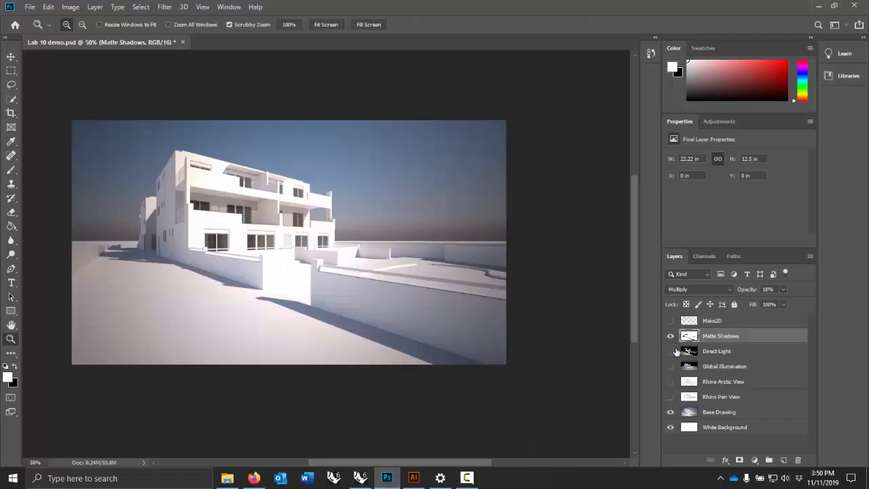
click(670, 335)
click(670, 397)
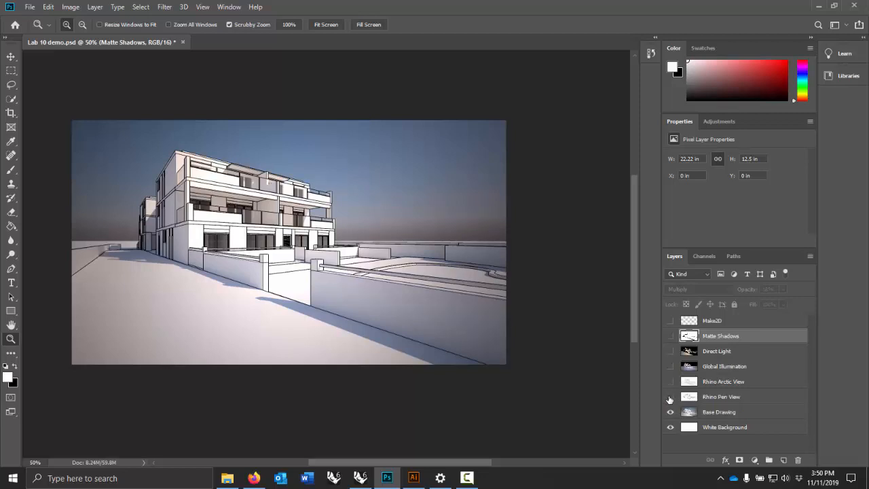
Step: Compare the Make2D and Rhino Pen View line layers by showing each in turn over the base drawing, leaving both hidden
click(670, 396)
click(670, 320)
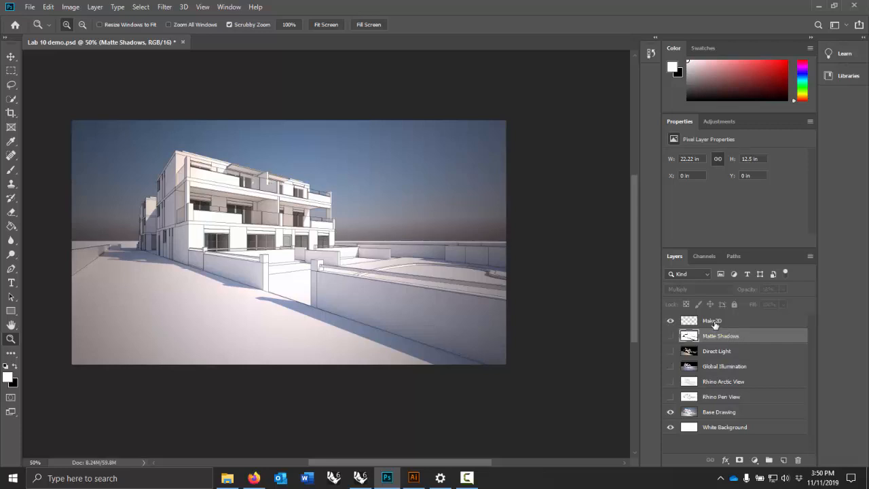
click(676, 322)
click(670, 320)
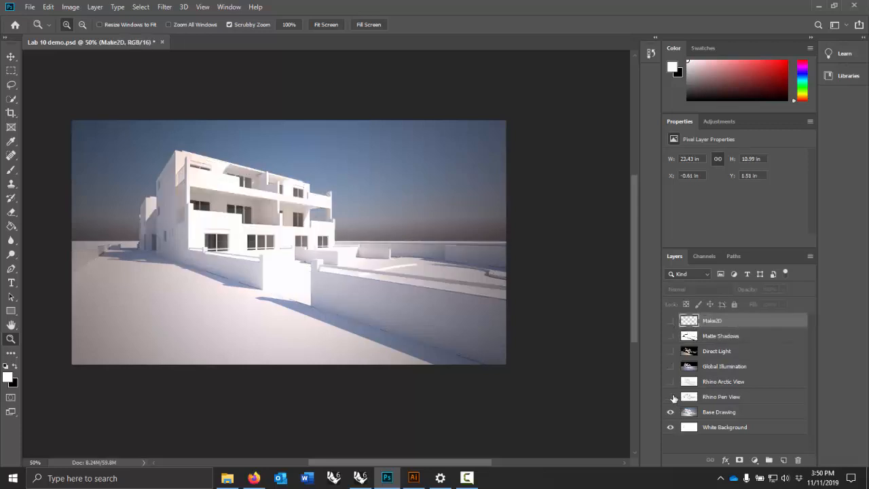
click(671, 396)
click(671, 397)
click(670, 321)
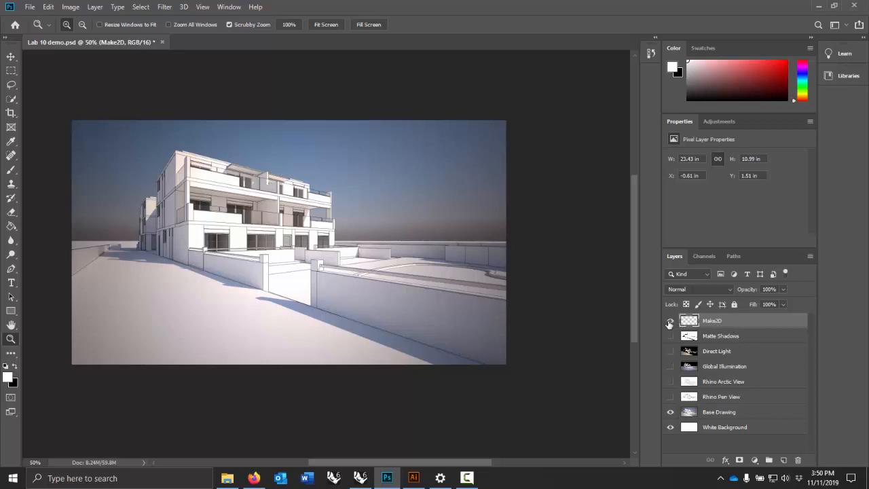
click(670, 320)
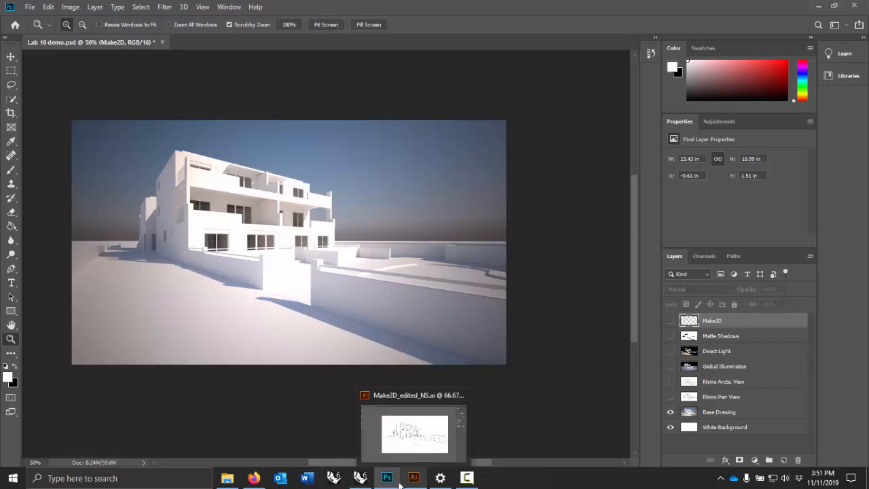
Step: Switch to Rhino, preview the Demo viewport in Shaded mode, and set it to the Rendered display mode
click(359, 477)
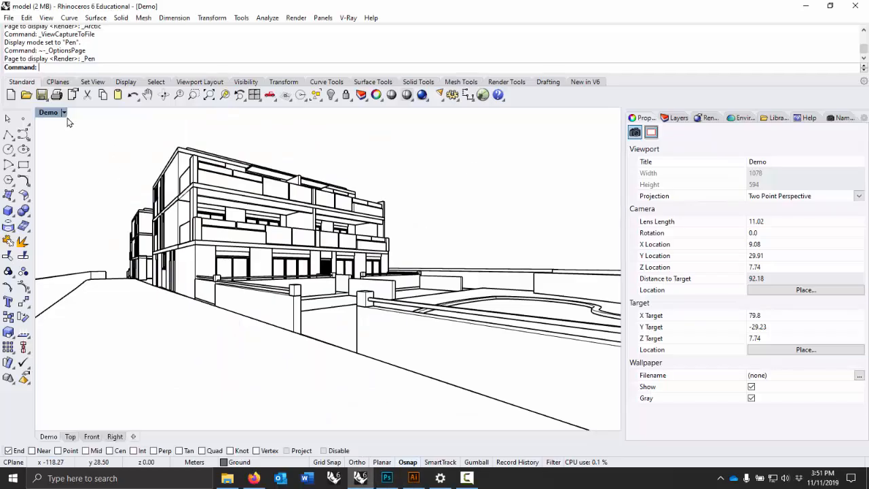
click(63, 112)
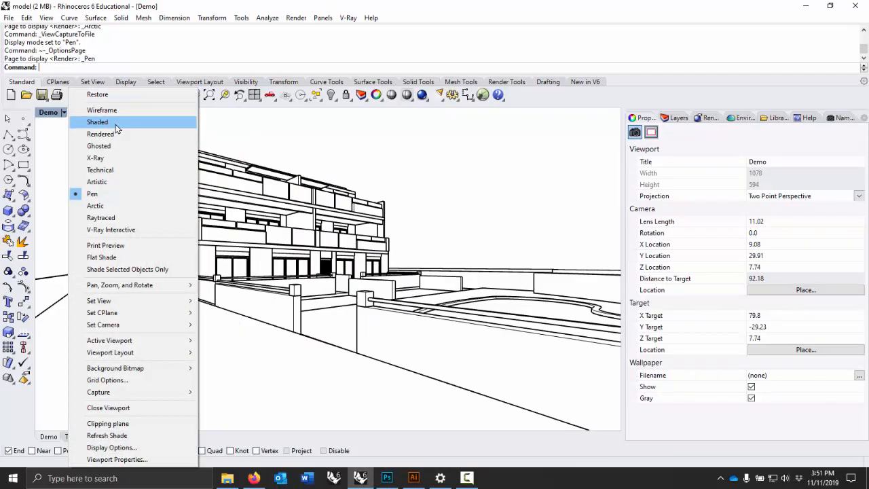
click(114, 123)
click(63, 111)
click(76, 134)
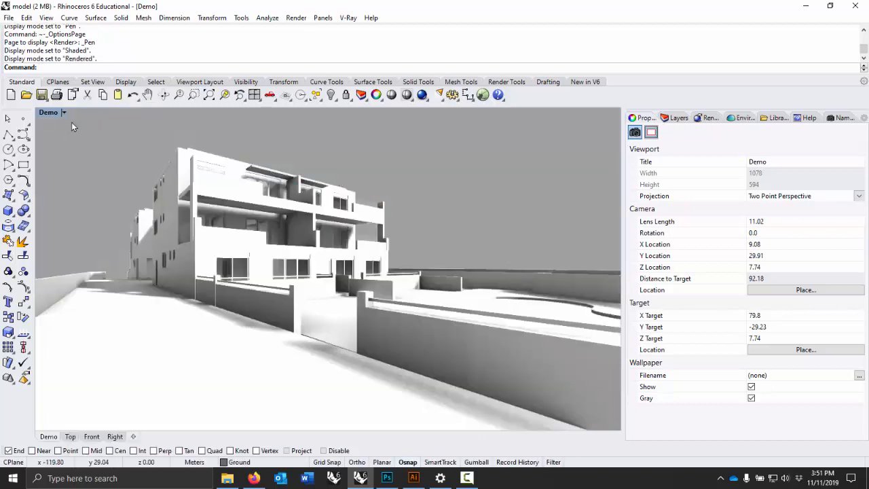
Step: Try stronger shadow size, soft edge quality and edge blurring in the Rendered display mode's shadow settings, and restore the defaults
click(52, 111)
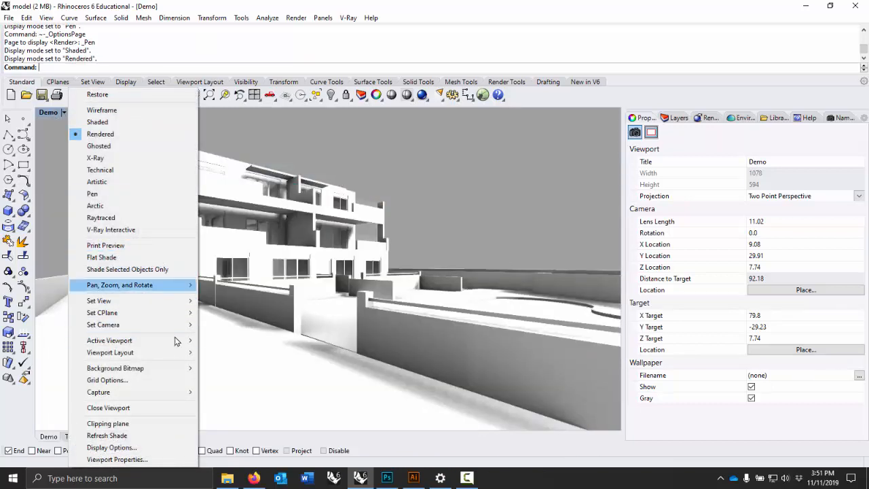
click(150, 448)
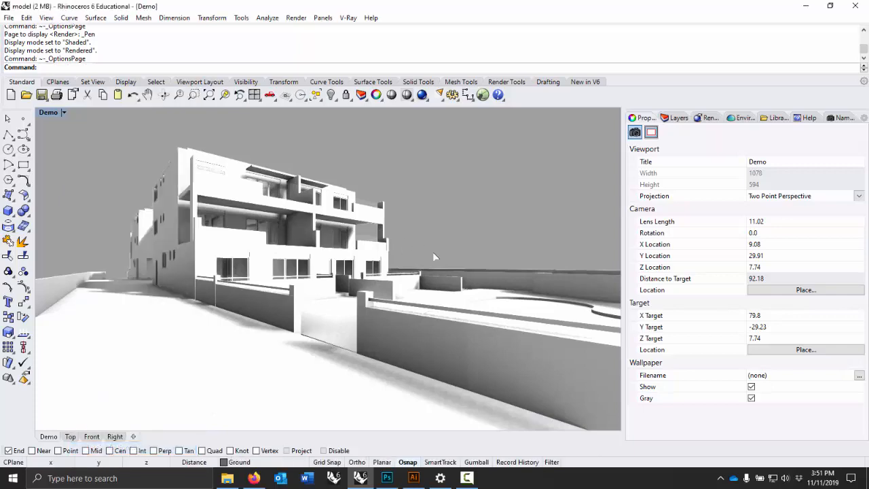
drag(434, 60, 520, 43)
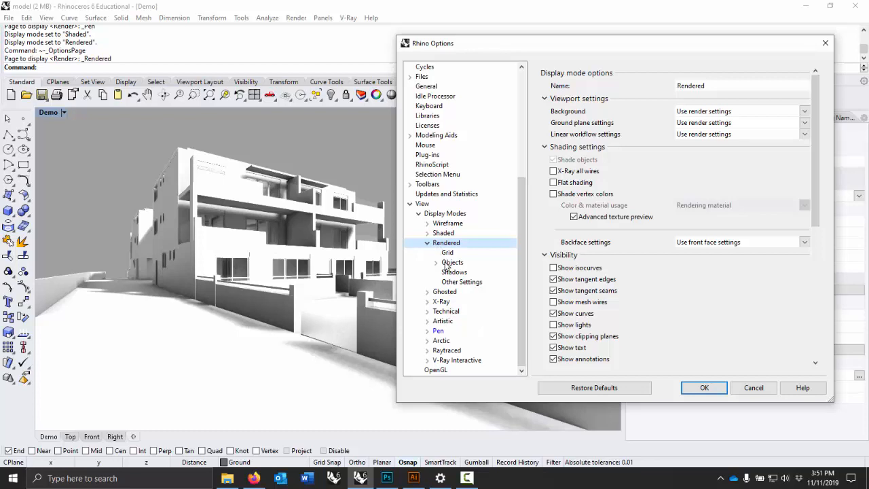
click(449, 273)
drag(615, 93, 730, 101)
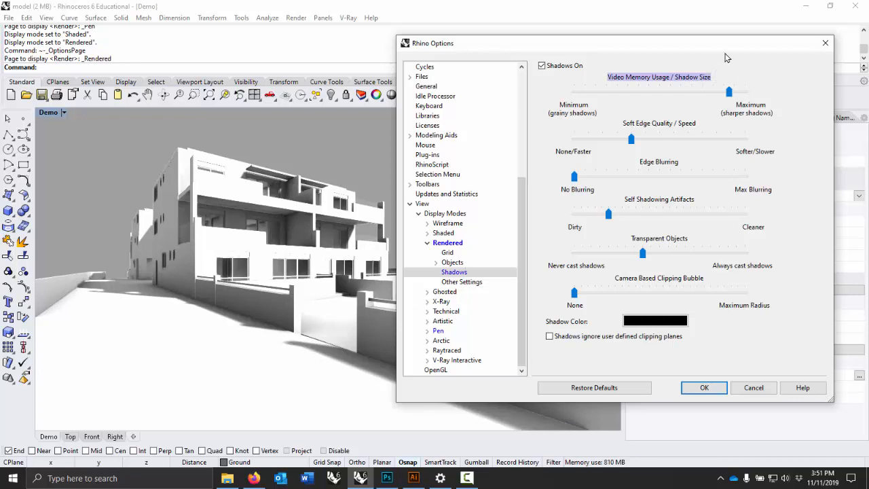
drag(703, 92, 738, 93)
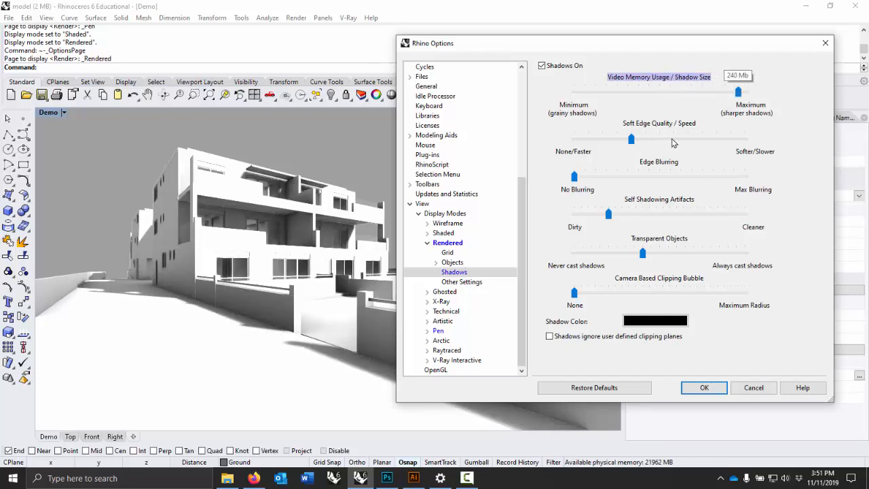
click(672, 139)
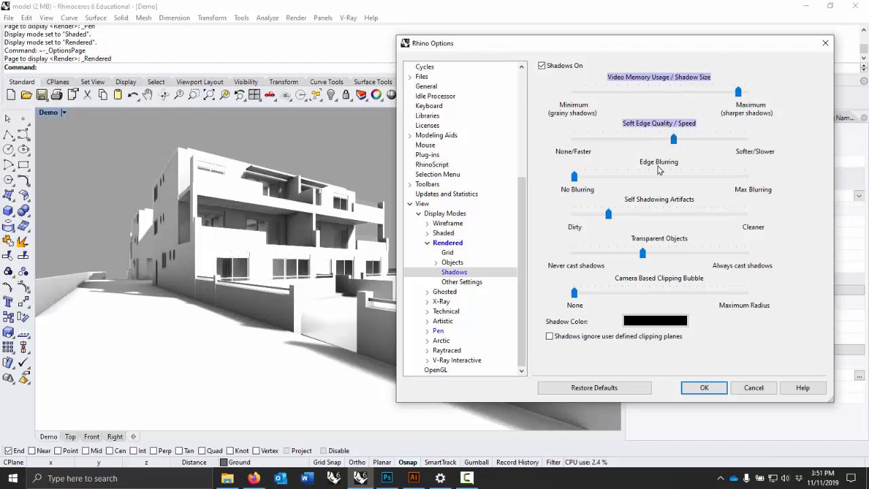
click(632, 178)
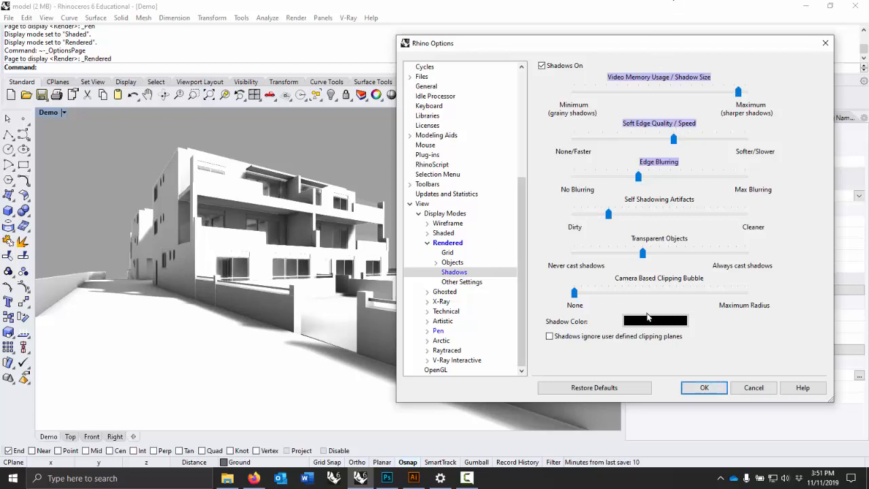
click(635, 387)
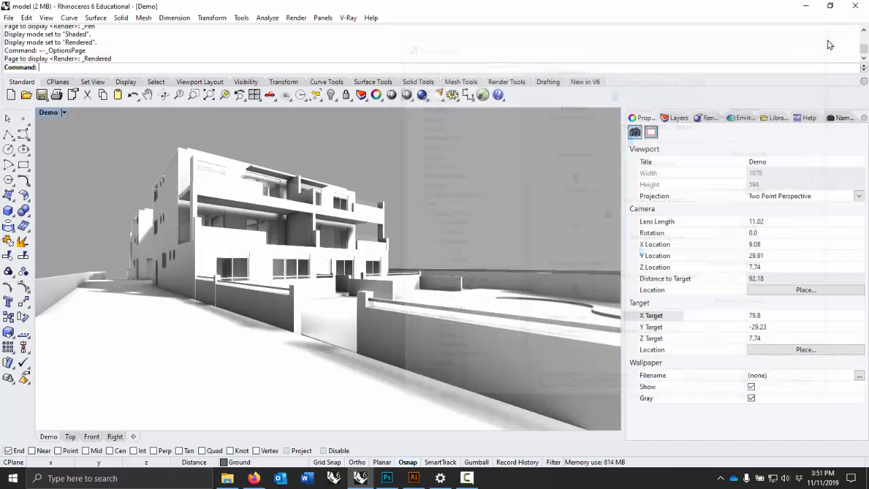
click(825, 43)
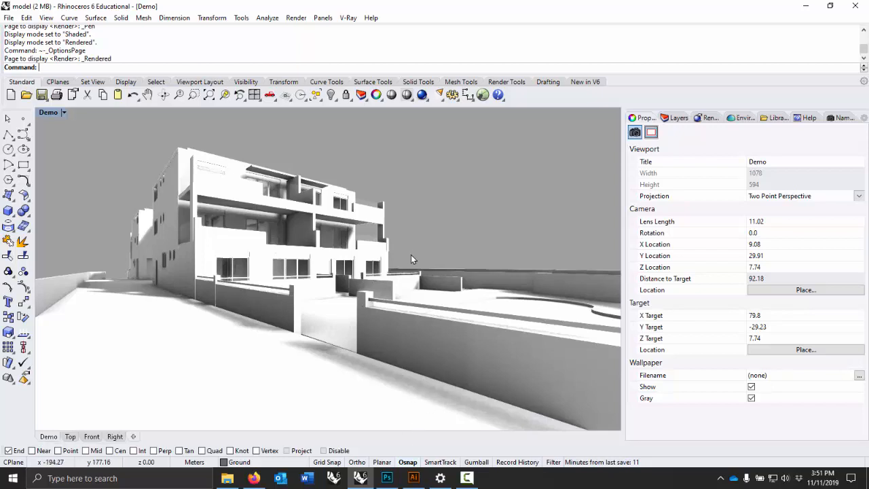
Step: Create a grouped Make2D drawing of all objects in the Demo view, using the View projection and the Make2D layer name
click(390, 478)
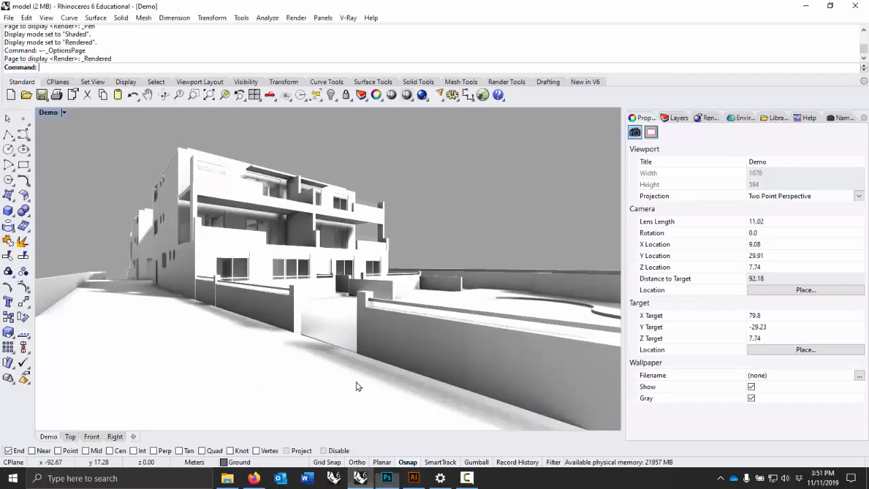
click(359, 477)
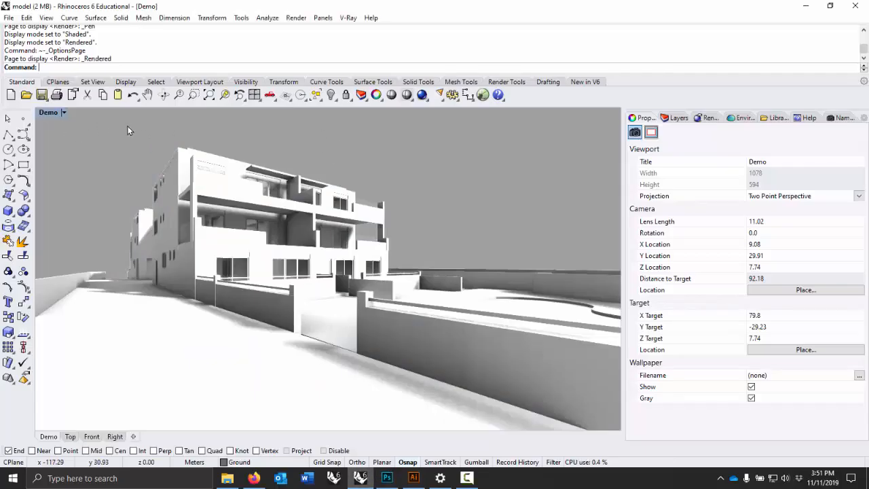
text(Make2D)
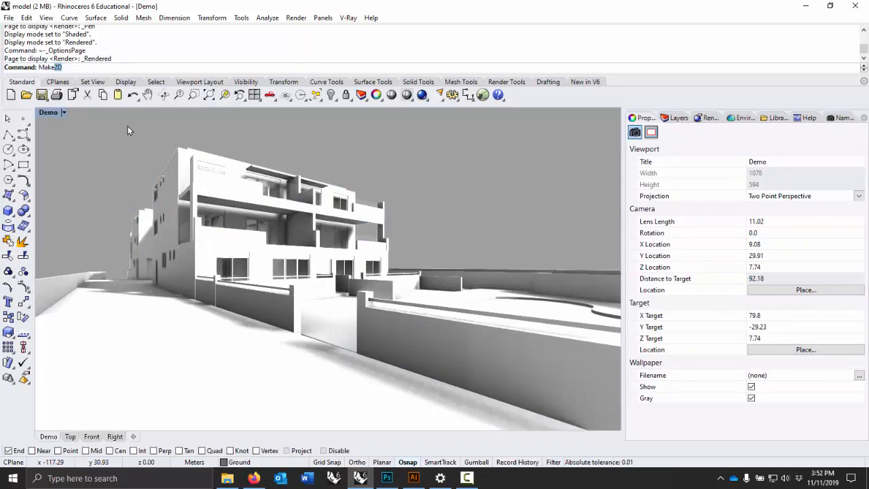
key(Return)
key(ctrl+a)
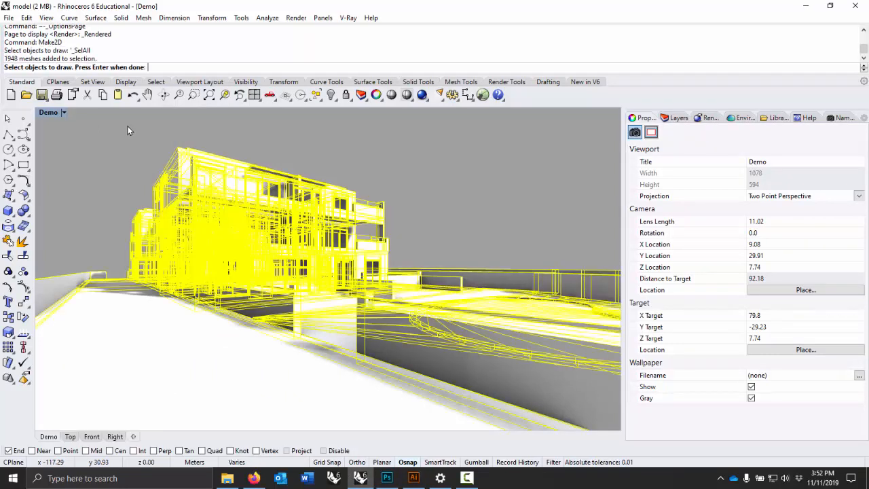
key(Return)
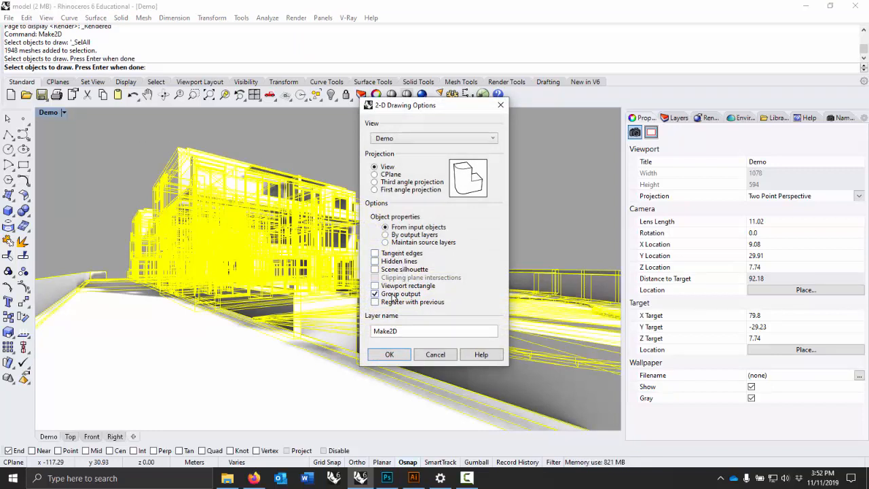
click(391, 355)
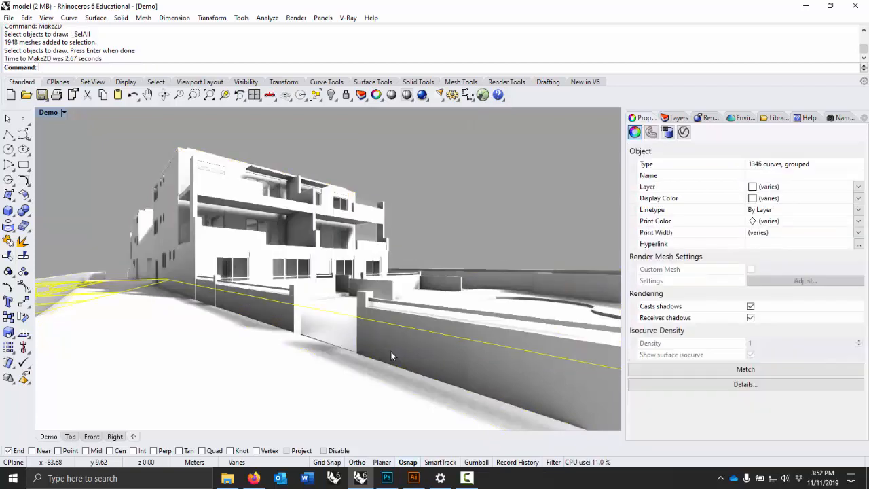
Step: Switch to the Top view, frame the selected Make2D linework, and show the file commands for exporting the selection
text(Top)
key(Return)
scroll(351, 184, down, 5)
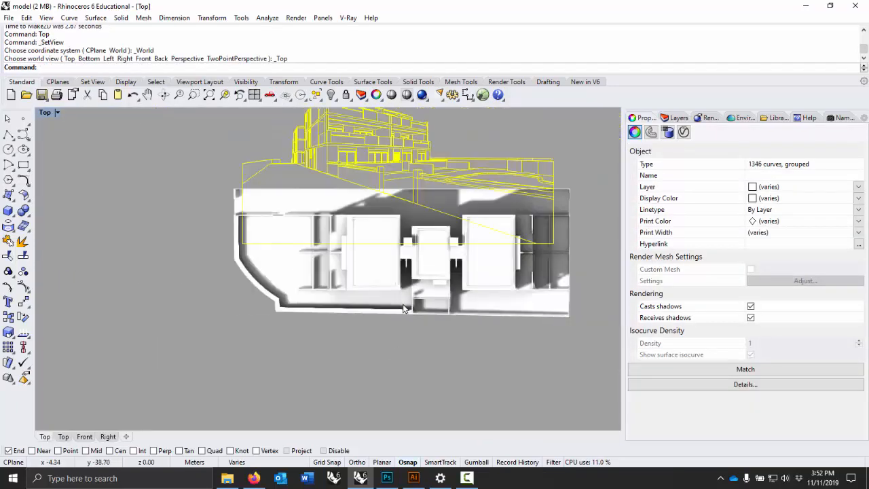
scroll(351, 184, up, 2)
click(9, 18)
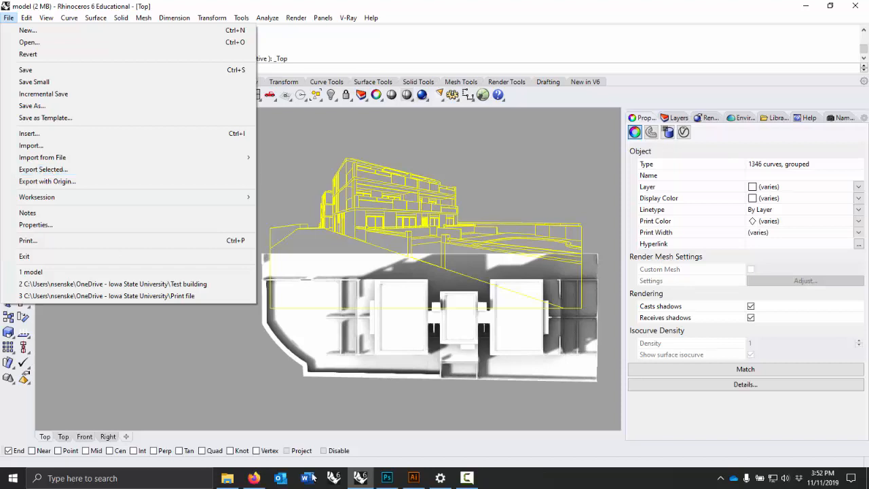
Step: Switch to Illustrator and open the Make2D file from the Lab 10 demo folder
mouse_move(415, 477)
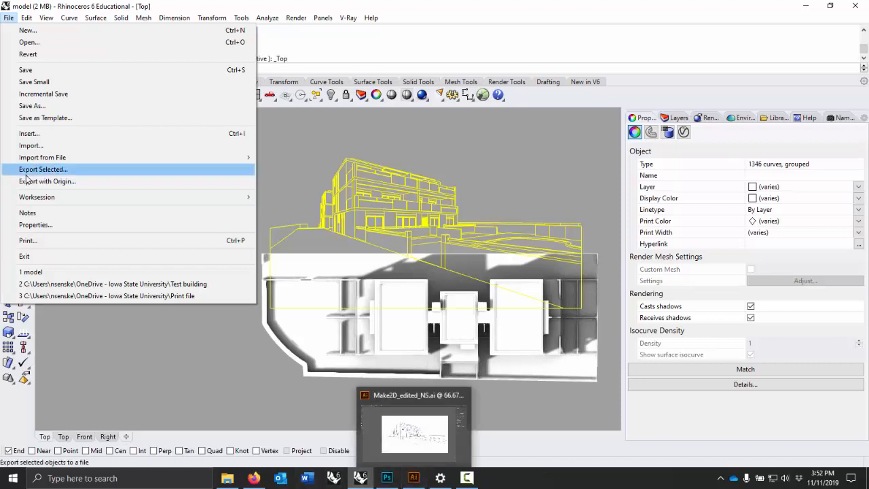
click(415, 477)
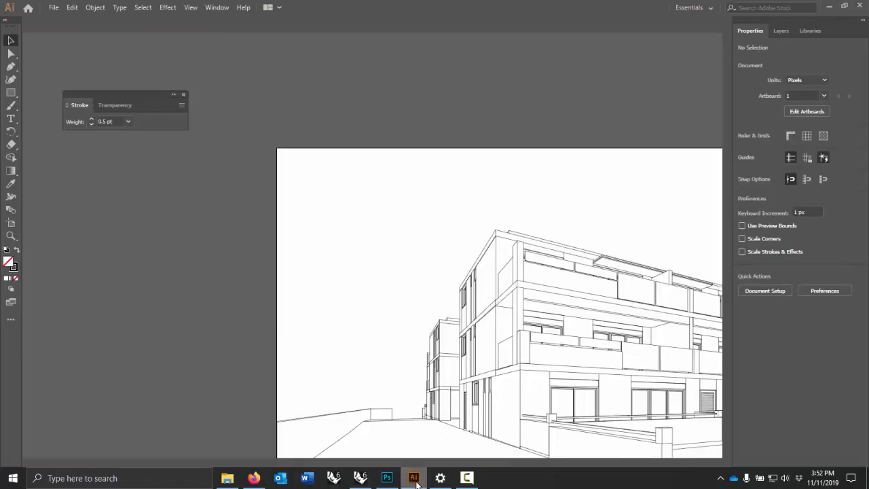
mouse_move(514, 197)
mouse_down()
mouse_move(126, 74)
mouse_move(188, 82)
mouse_move(181, 79)
mouse_up()
click(54, 8)
click(68, 44)
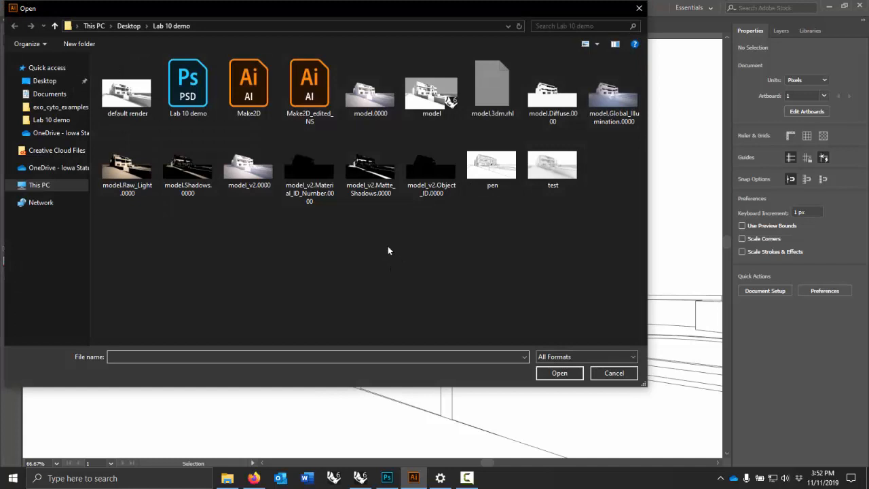
click(253, 85)
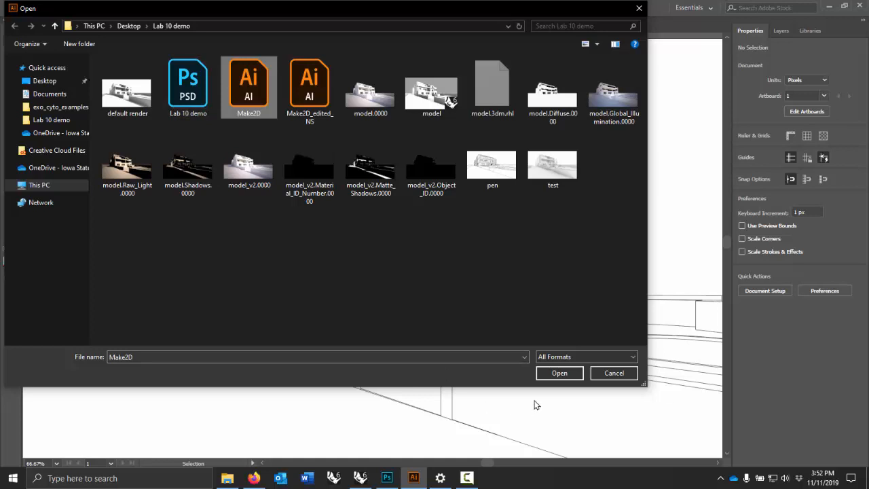
click(553, 375)
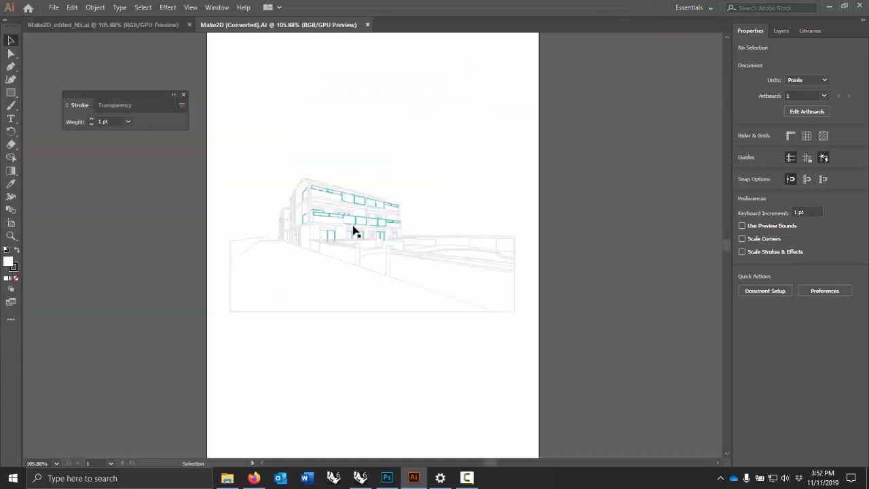
Step: Select all the linework in the Make2D drawing and set its stroke color to black
key(ctrl+a)
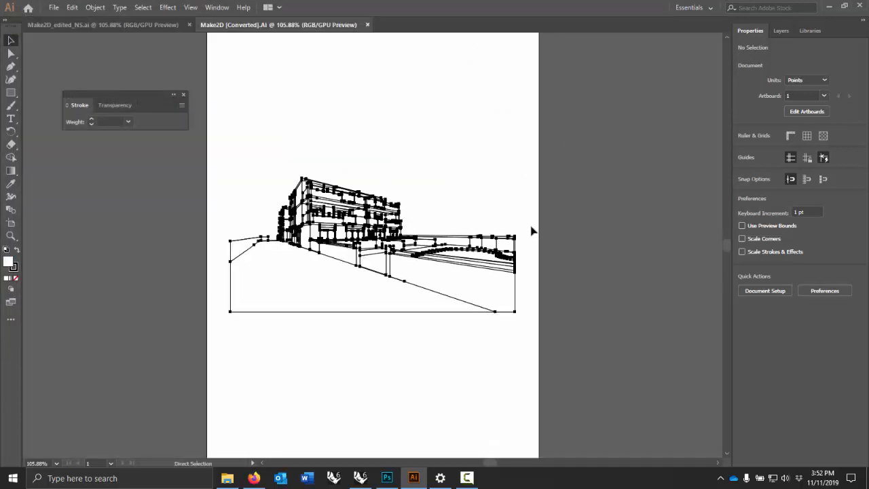
click(17, 266)
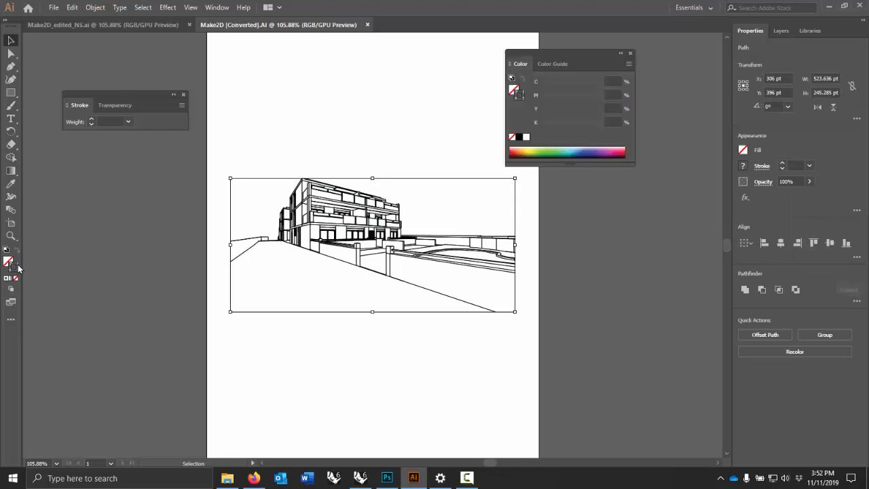
click(519, 137)
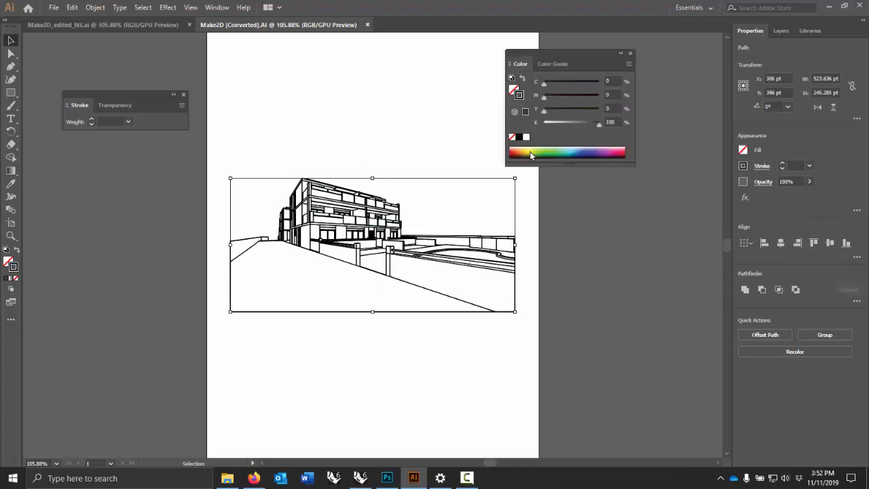
click(584, 209)
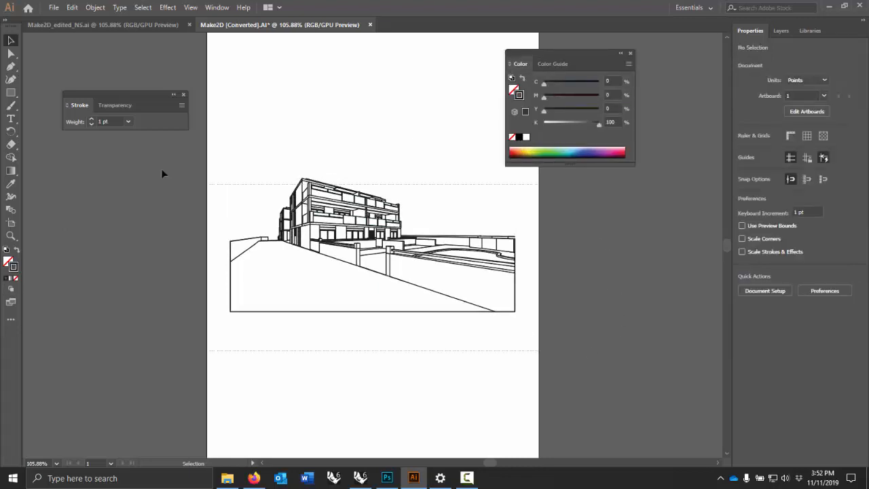
Step: Select all the linework again and set its stroke weight to 0.5 pt
click(286, 182)
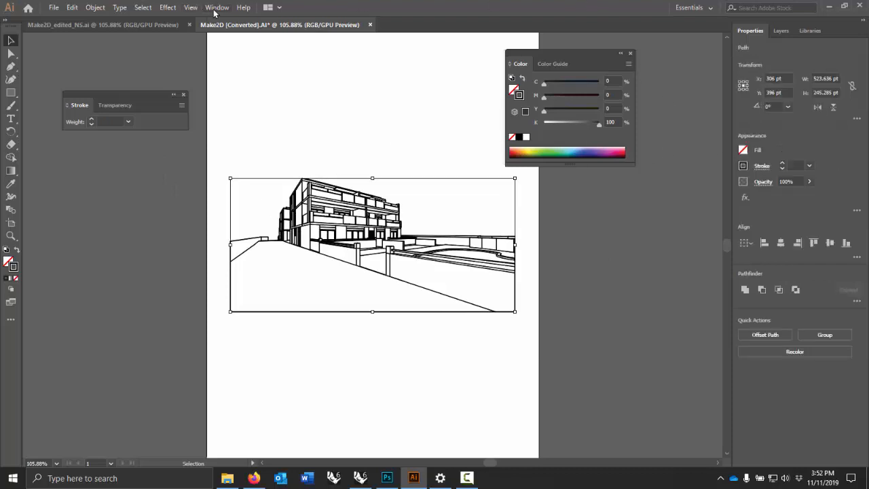
click(217, 8)
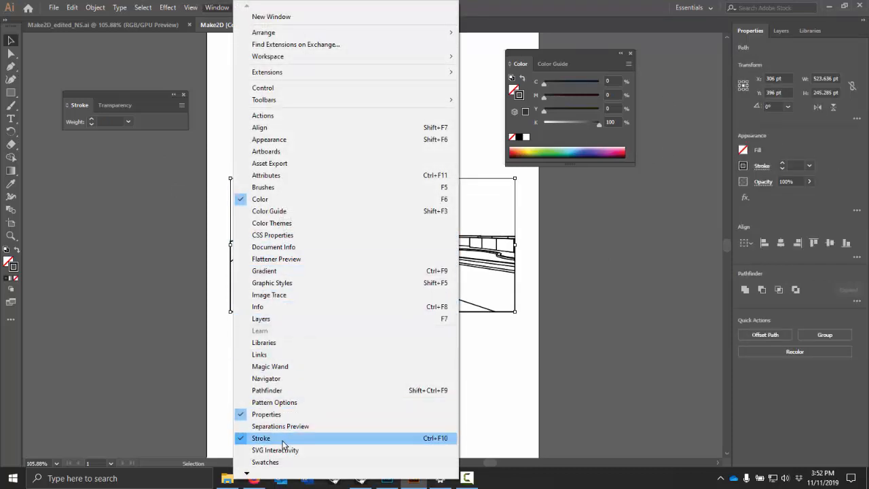
click(809, 166)
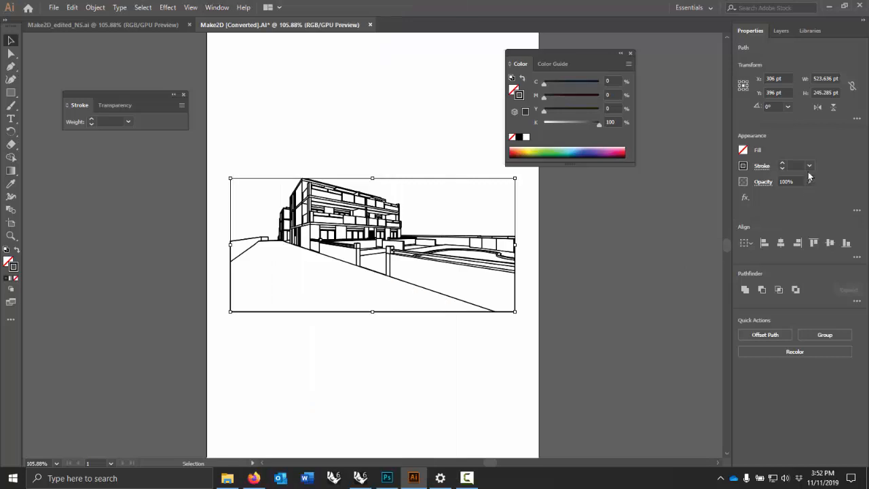
click(809, 166)
click(825, 198)
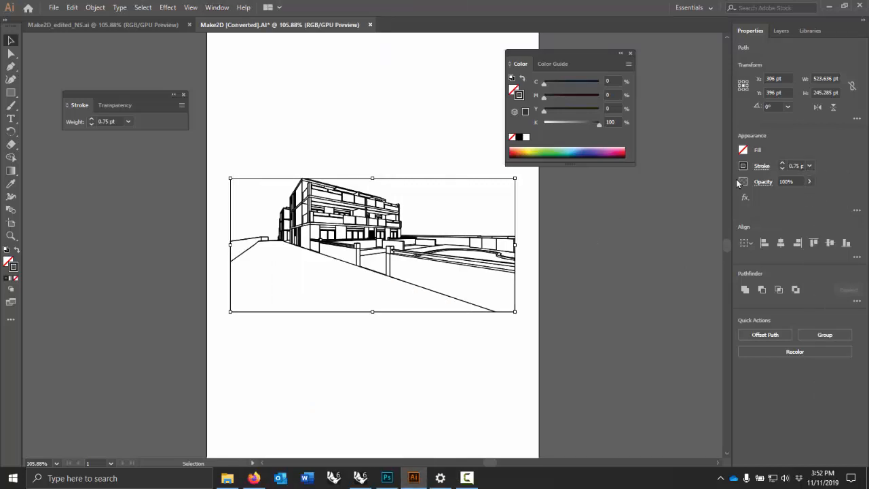
click(809, 166)
click(828, 188)
click(611, 241)
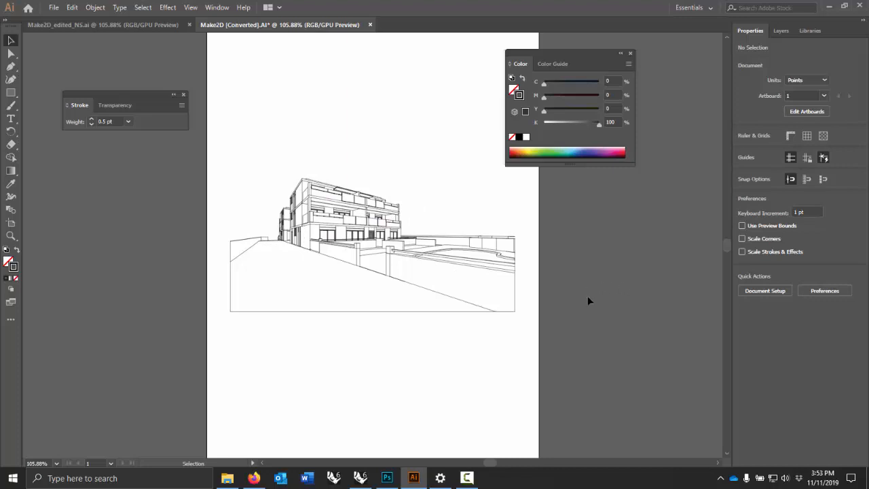
Step: Set the Make2D document's units to Pixels
click(797, 113)
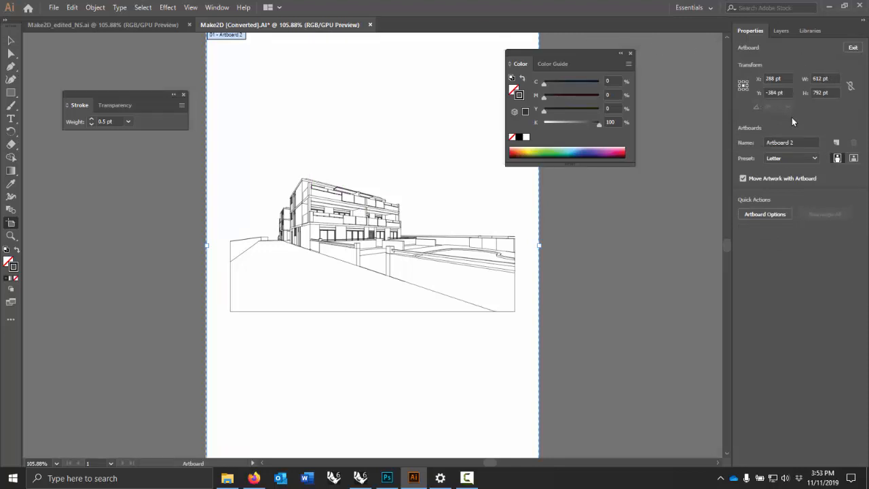
click(852, 48)
click(822, 81)
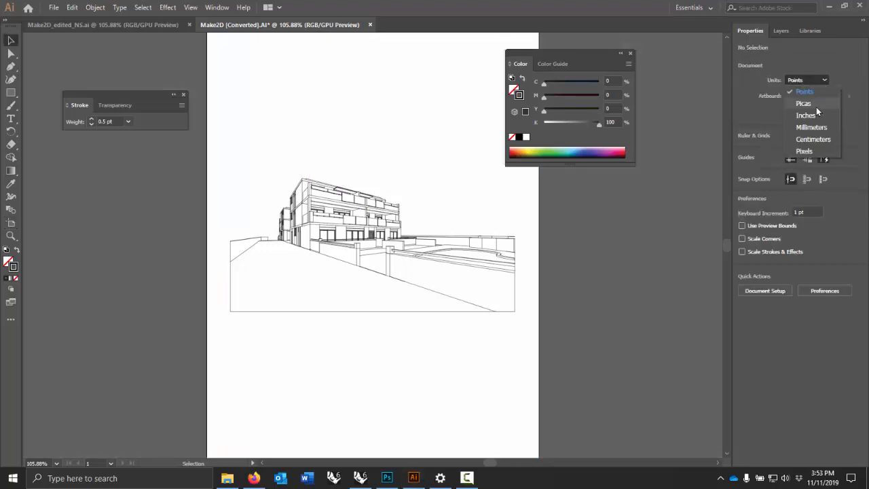
click(806, 151)
Step: Edit the artboard and set its size to 1600 px wide by 900 px high
click(808, 109)
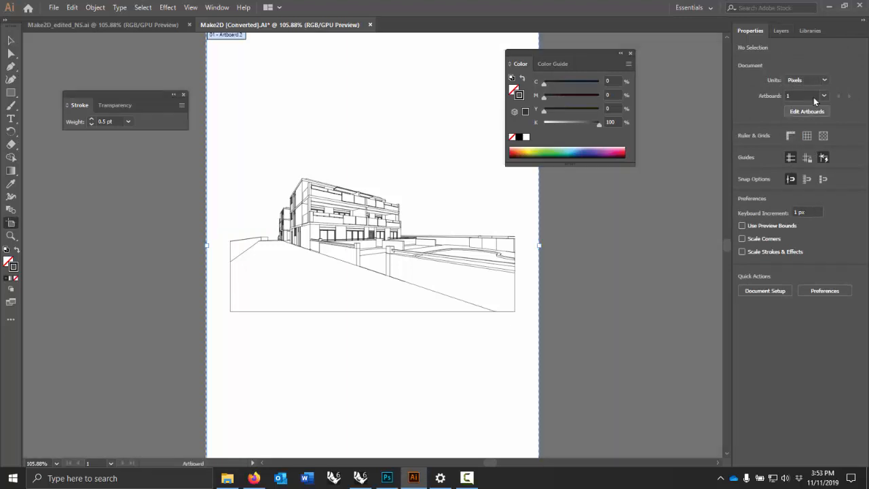
click(829, 78)
text(1600)
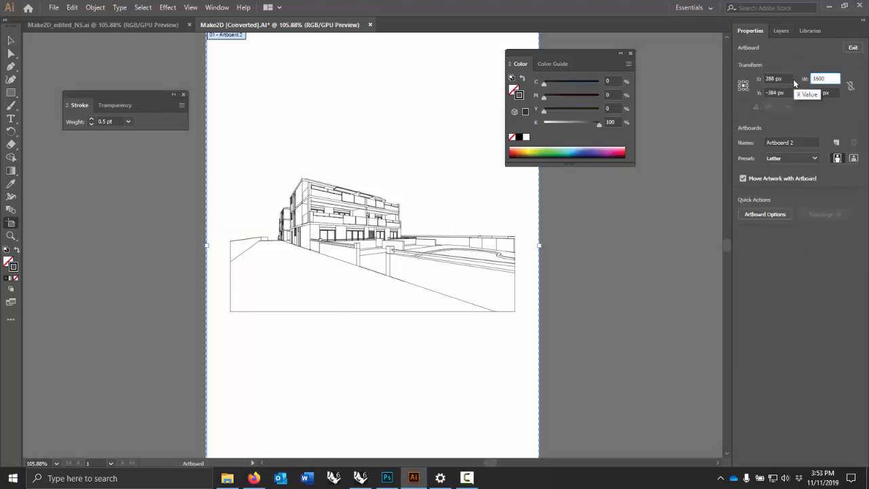
key(Return)
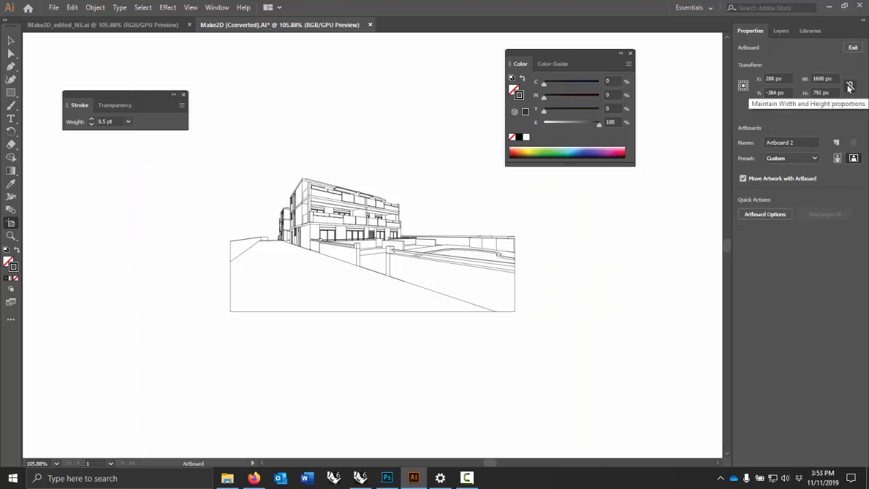
click(825, 92)
text(900)
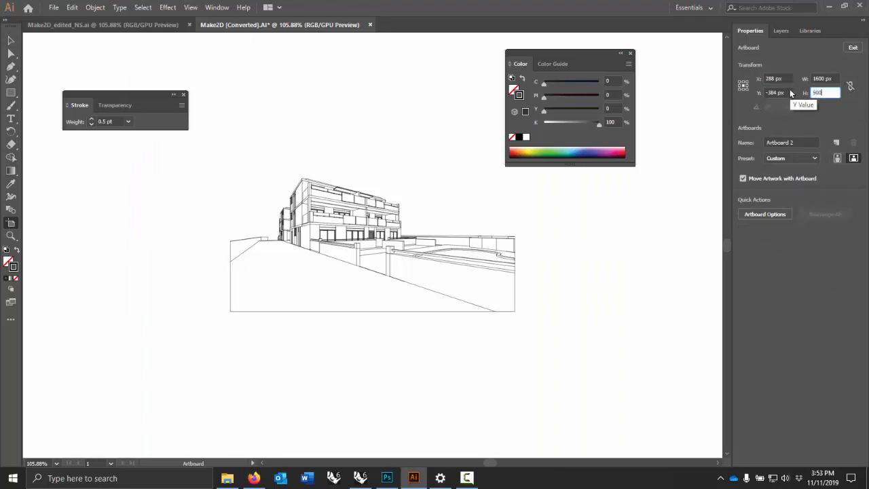
key(Return)
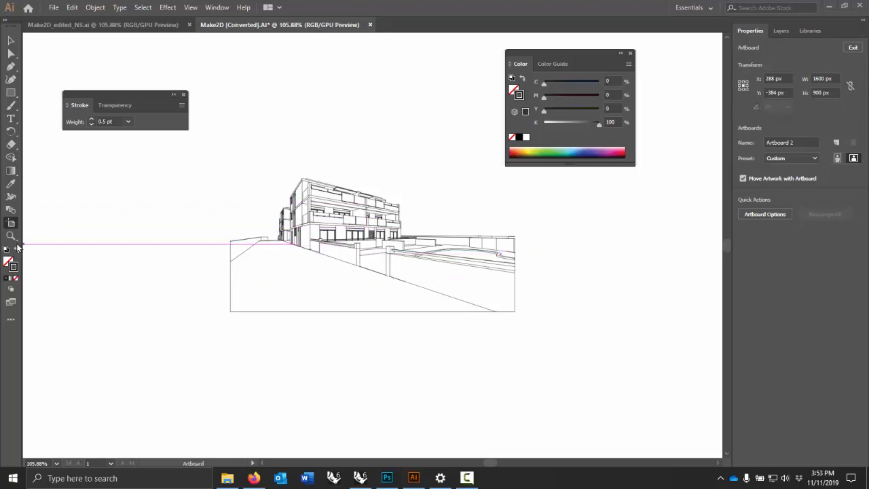
Step: Select all the Make2D linework and move it to the artboard's lower-left corner
key(z)
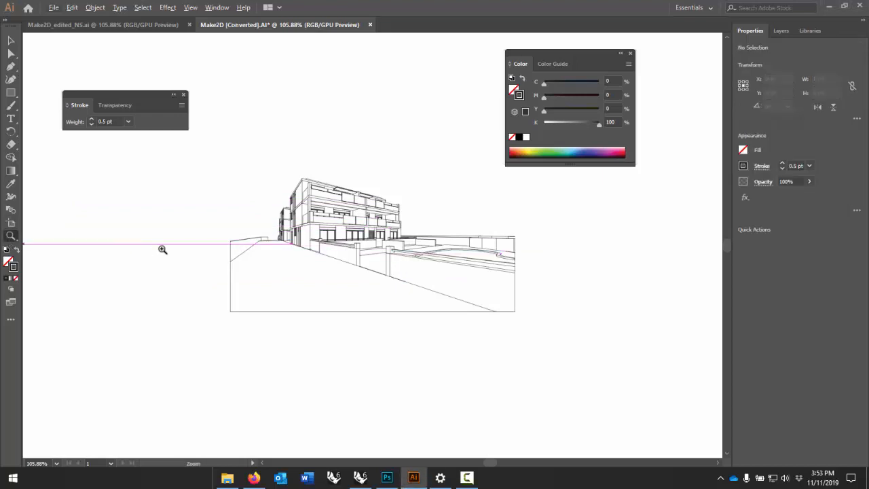
key(super)
key(super)
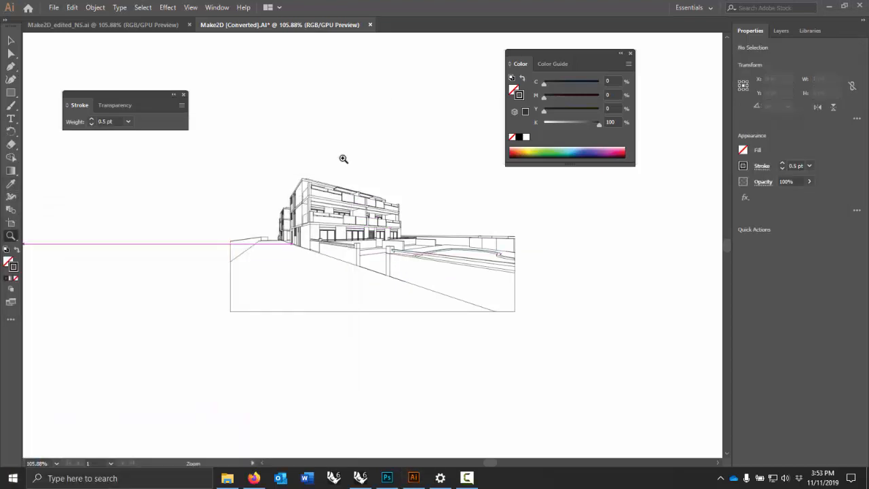
click(351, 180)
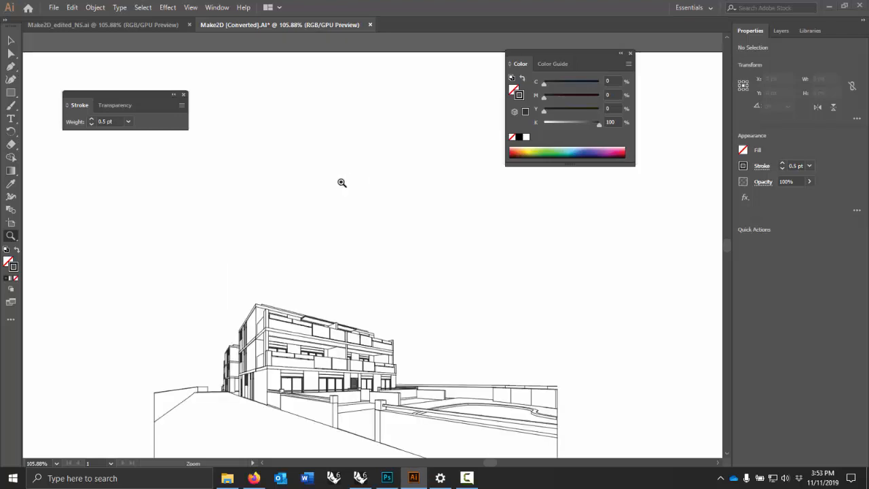
alt+click(399, 233)
alt+click(395, 234)
alt+click(392, 251)
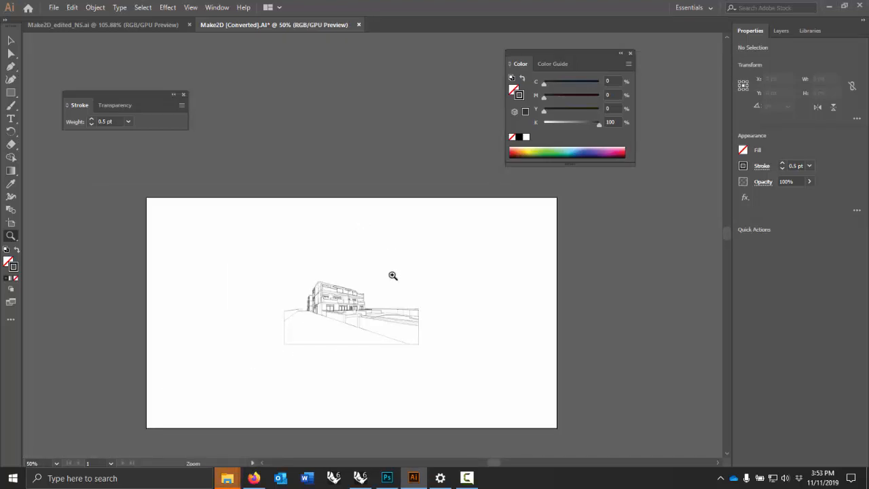
drag(391, 277, 389, 214)
click(11, 41)
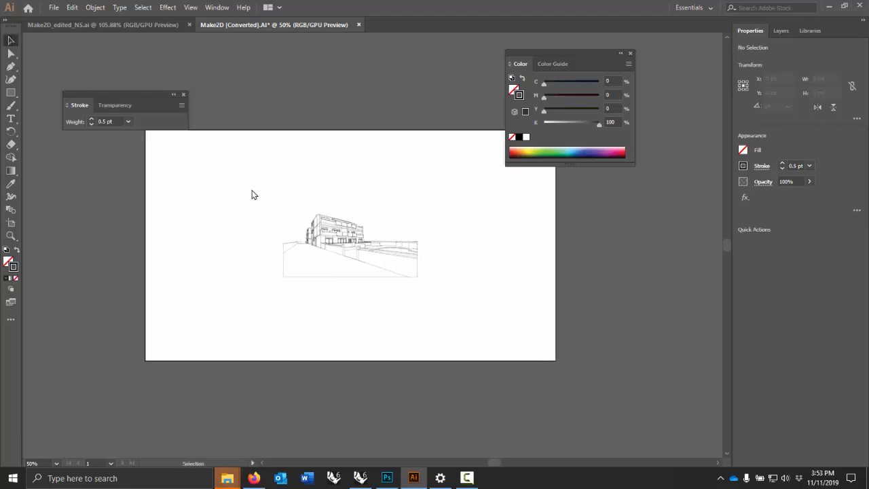
drag(452, 300, 256, 165)
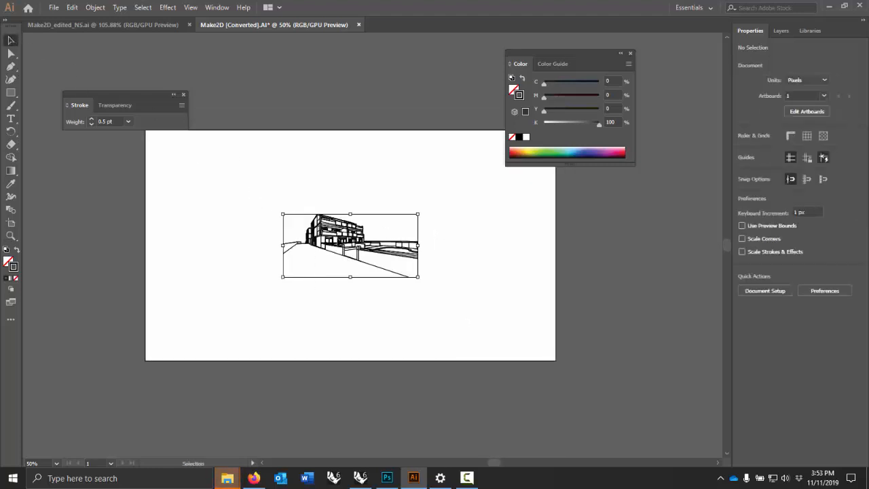
mouse_move(318, 242)
mouse_down()
mouse_move(211, 306)
mouse_move(216, 318)
mouse_up()
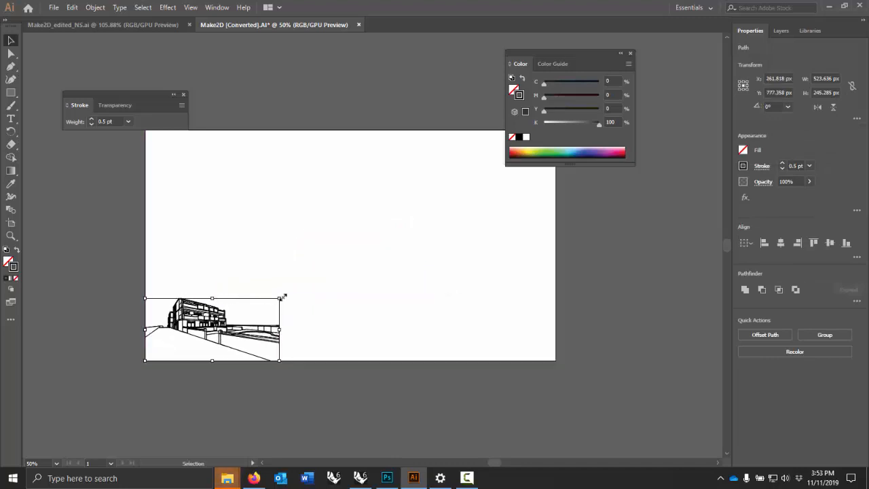
Step: Scale the selected linework up proportionally to span the full artboard width, and deselect it
mouse_move(279, 297)
mouse_down()
mouse_move(500, 278)
mouse_move(516, 266)
mouse_move(478, 203)
mouse_move(552, 174)
mouse_move(637, 178)
mouse_move(651, 170)
mouse_up()
click(634, 283)
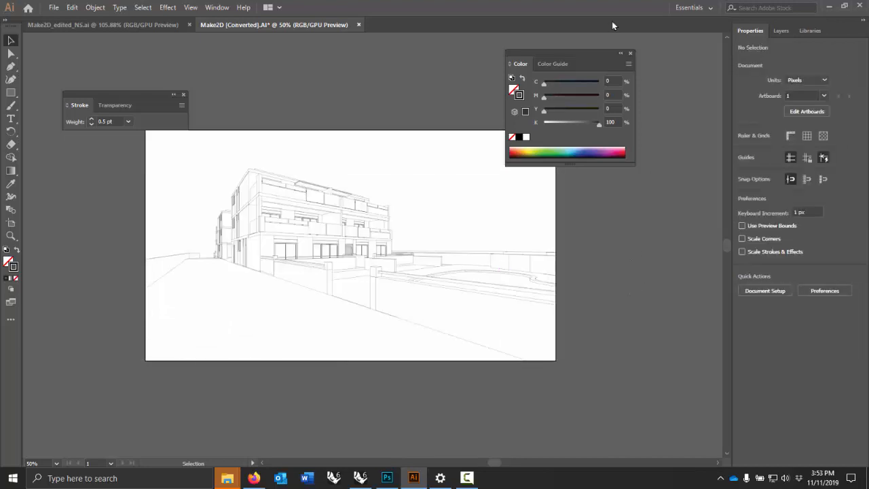
drag(582, 54, 649, 57)
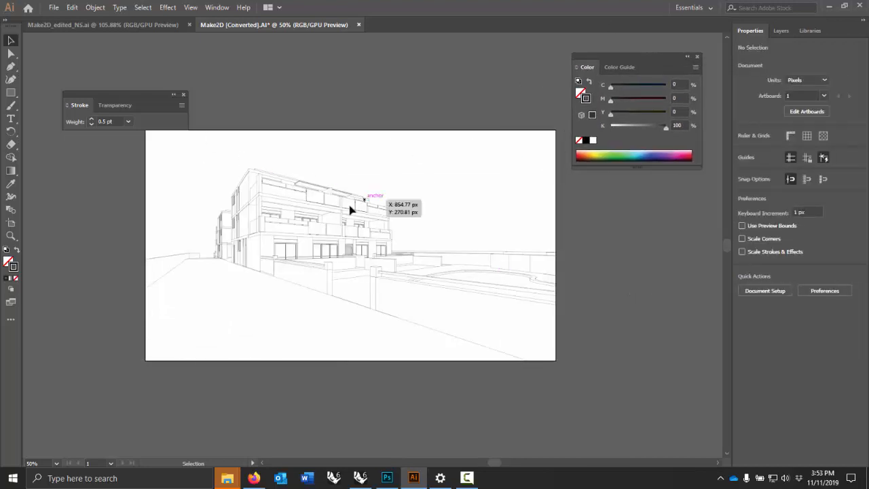
click(277, 282)
key(Delete)
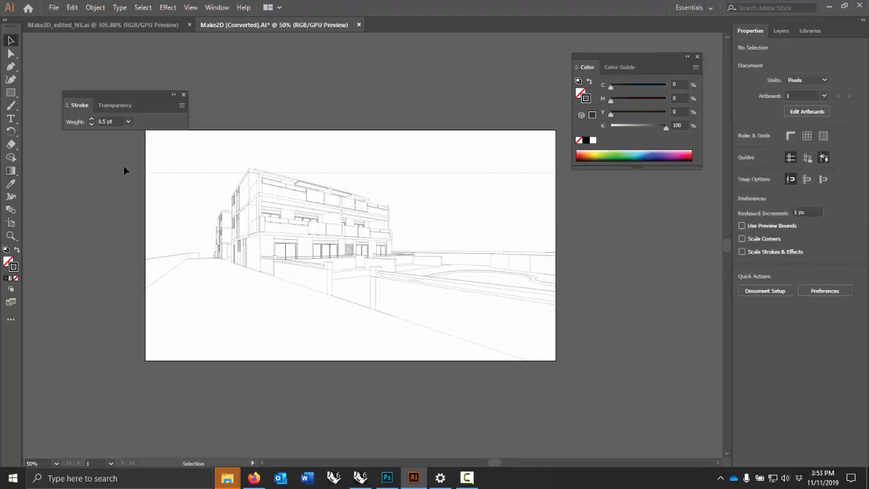
key(ctrl+z)
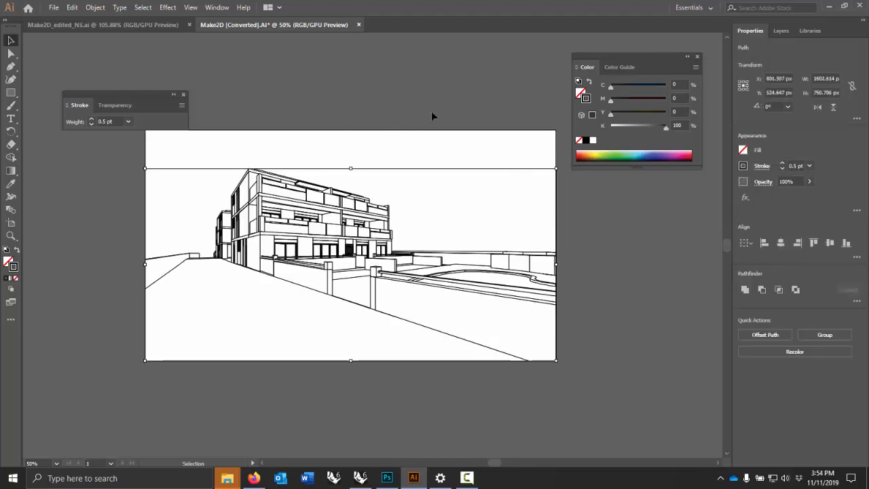
key(Delete)
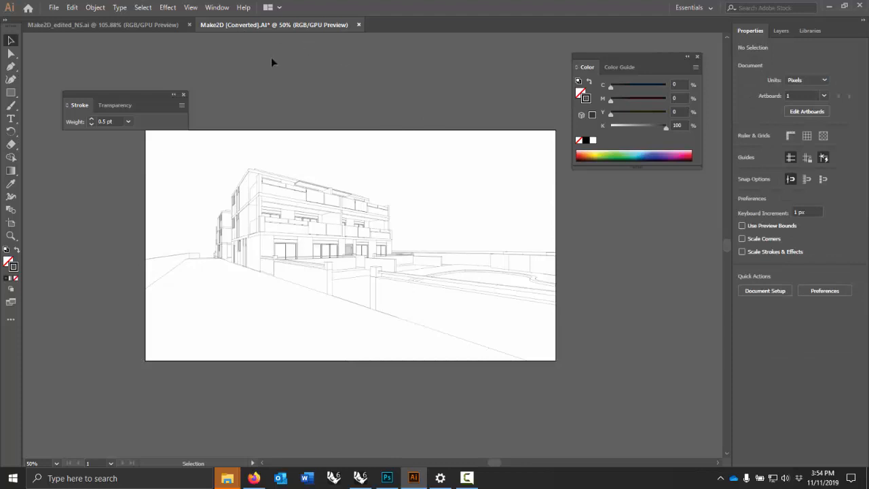
Step: Switch to Photoshop and open Make2D_edited_NS from the Lab 10 demo folder to reach its import settings
click(53, 8)
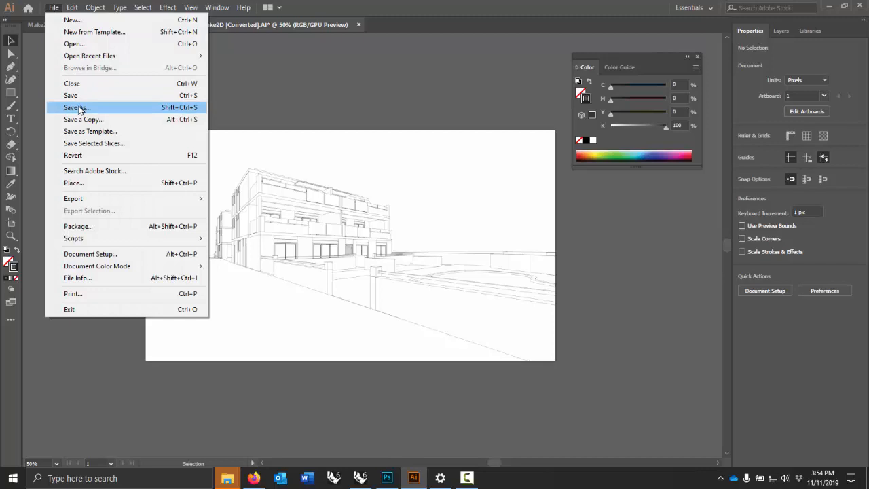
click(295, 90)
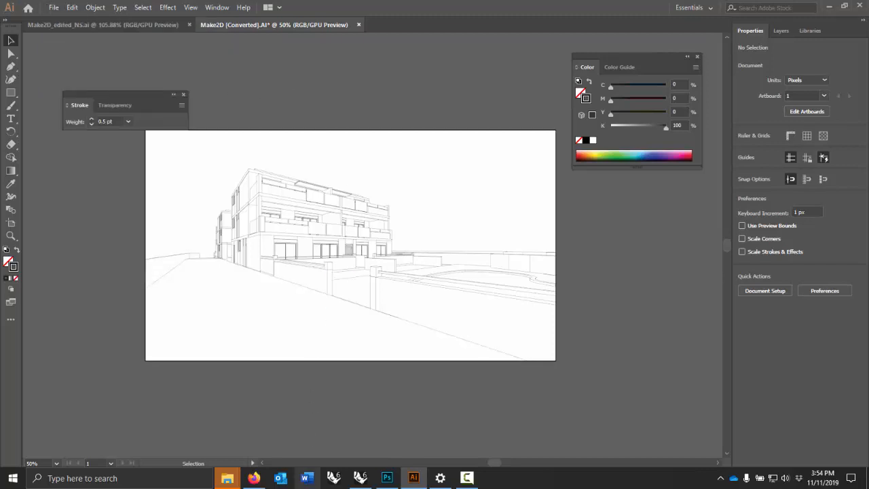
click(387, 478)
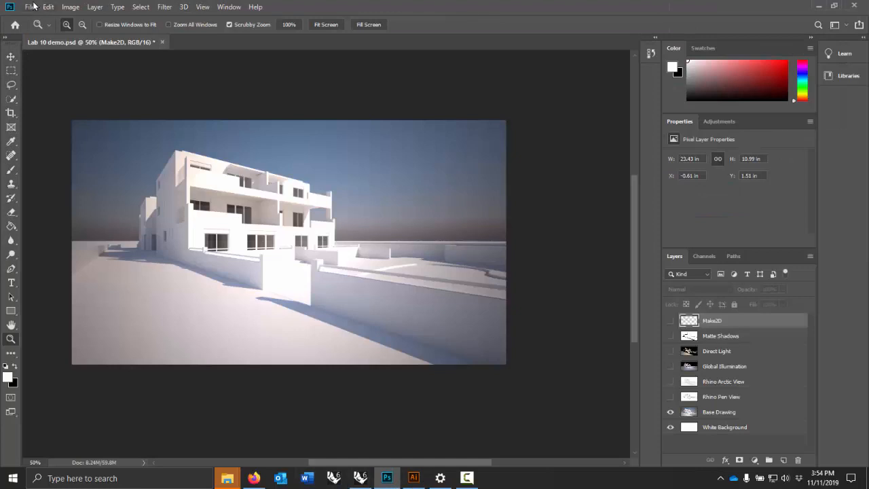
click(34, 6)
click(41, 30)
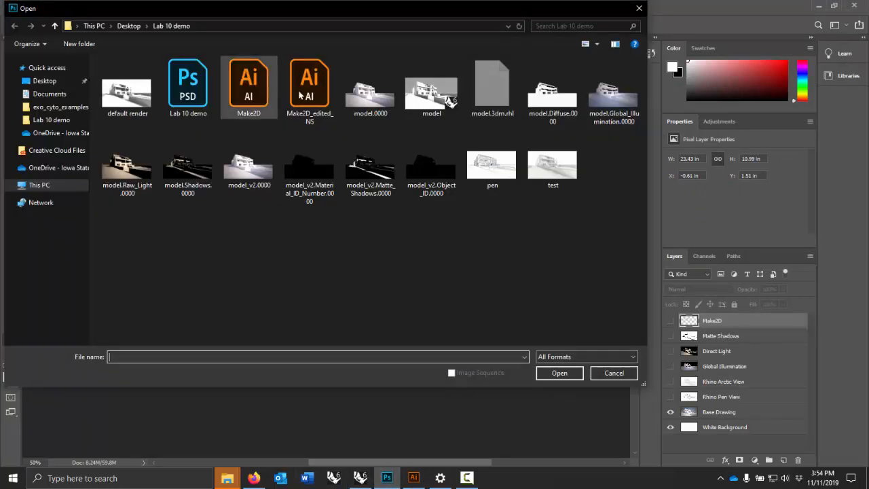
click(299, 95)
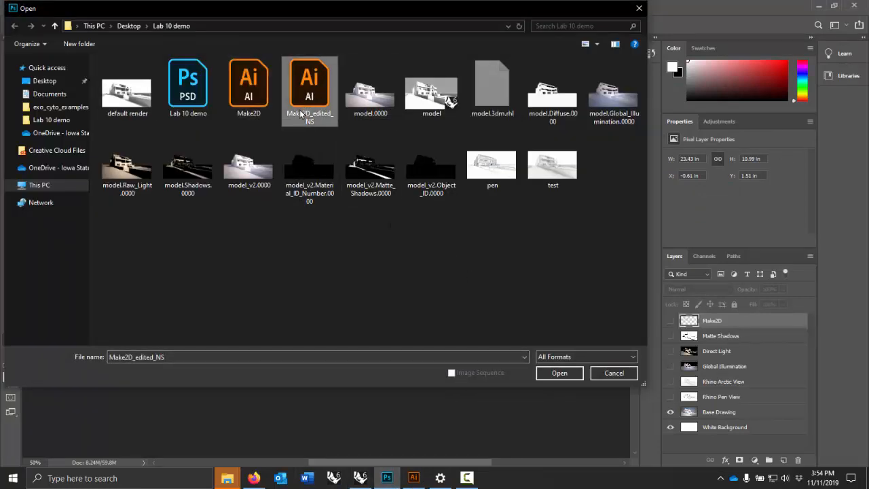
click(556, 373)
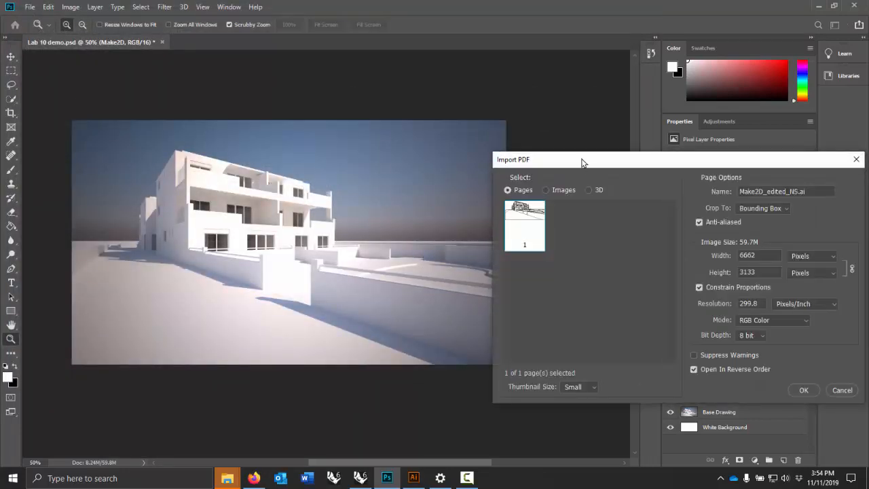
drag(586, 165, 218, 129)
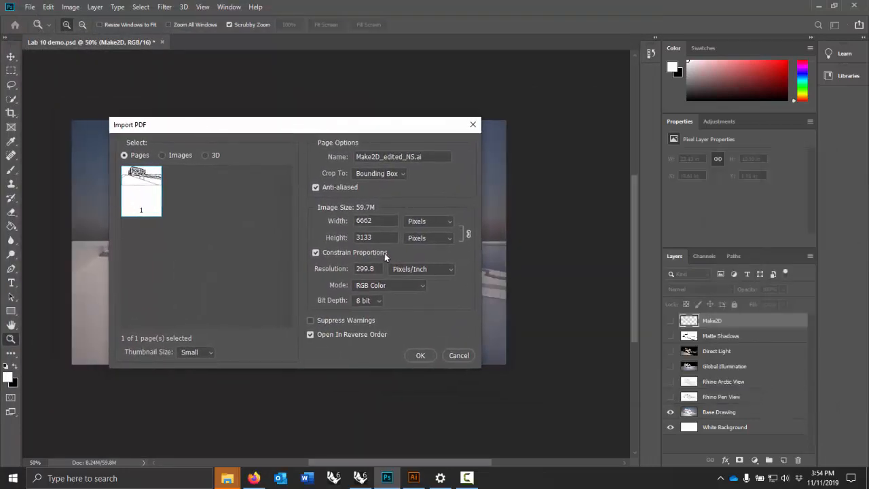
Step: Try import widths of 1600 and 3200 pixels for the Make2D page, and cancel the import
double_click(388, 218)
text(1600)
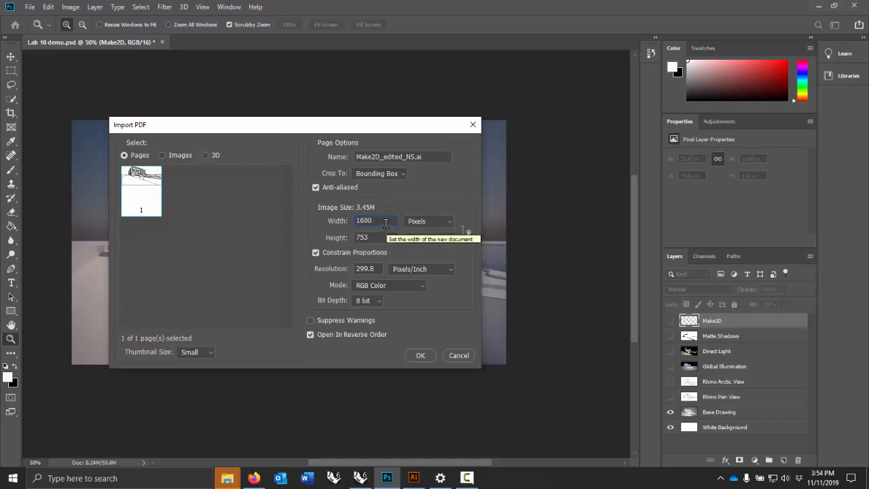
drag(386, 225, 342, 221)
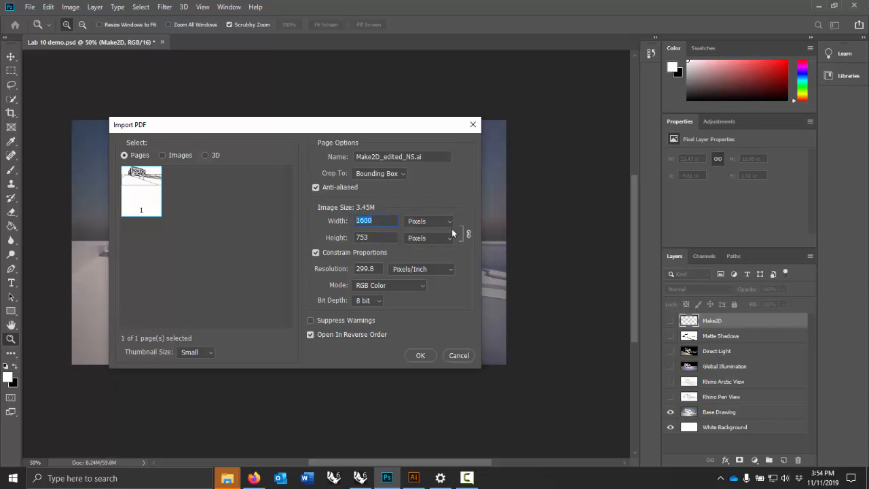
text(3200)
drag(375, 220, 354, 226)
text(1600)
click(454, 353)
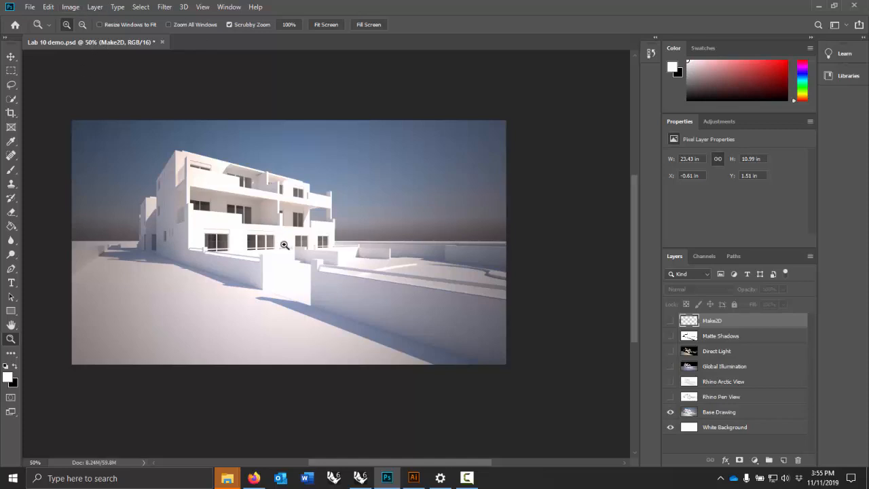
Step: Check the Lab 10 demo document's pixel dimensions and resolution without changing them
click(66, 9)
click(89, 88)
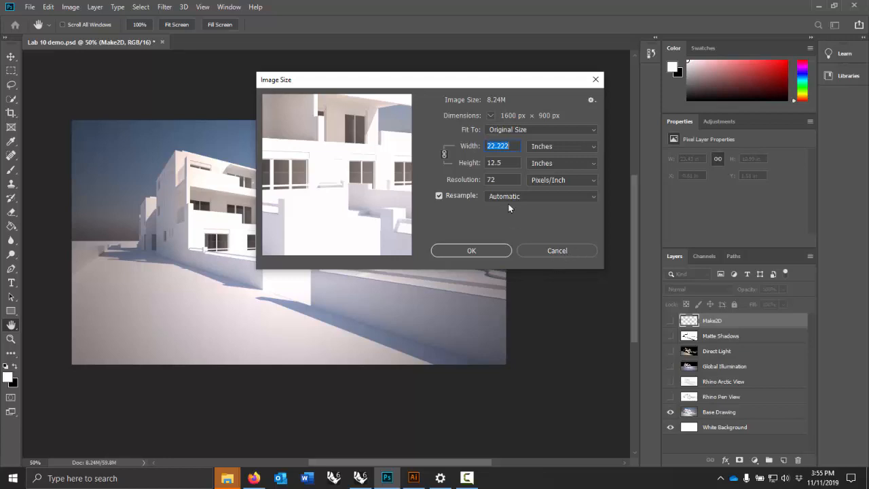
click(553, 250)
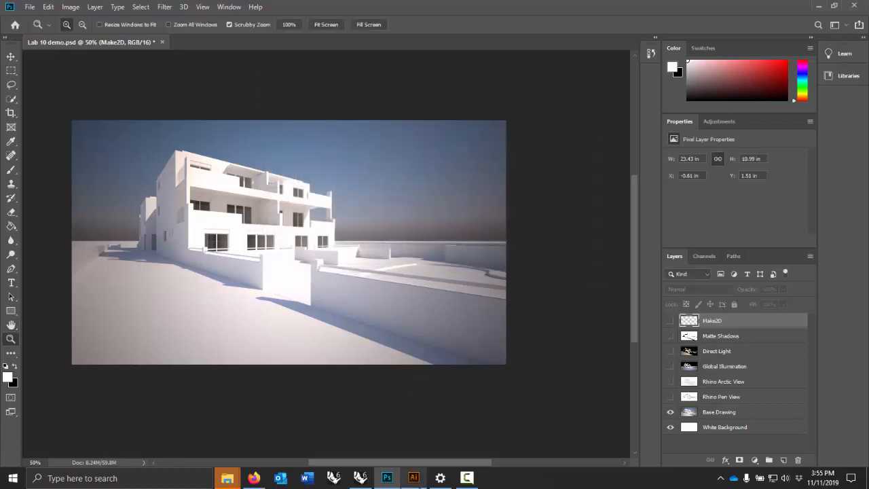
Step: Glance at the Illustrator linework, return to Photoshop and check the document's color mode and bit depth
click(414, 477)
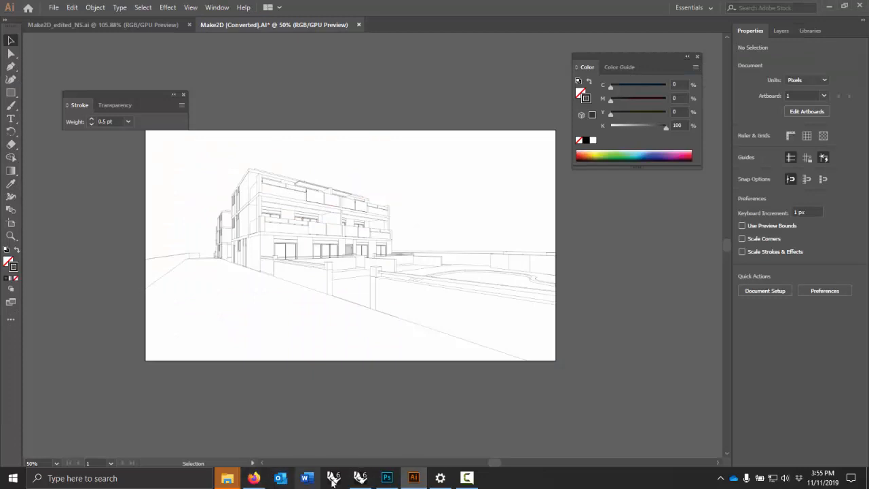
click(398, 479)
click(71, 7)
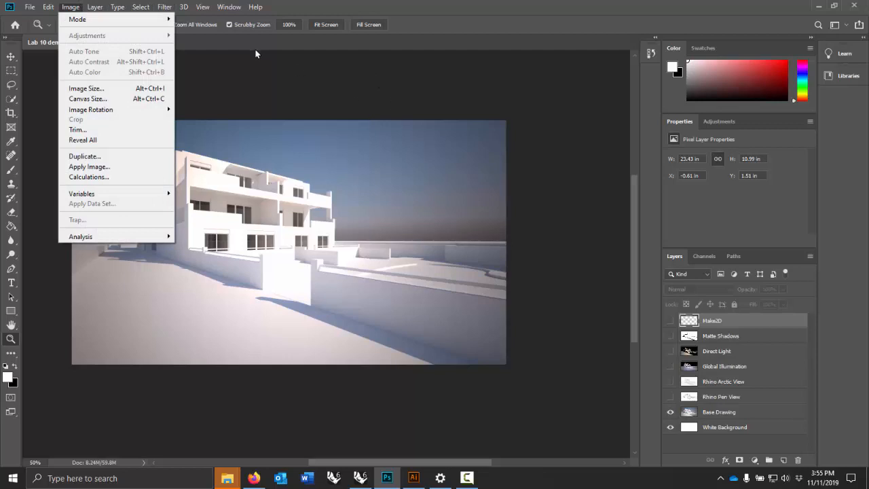
mouse_move(78, 19)
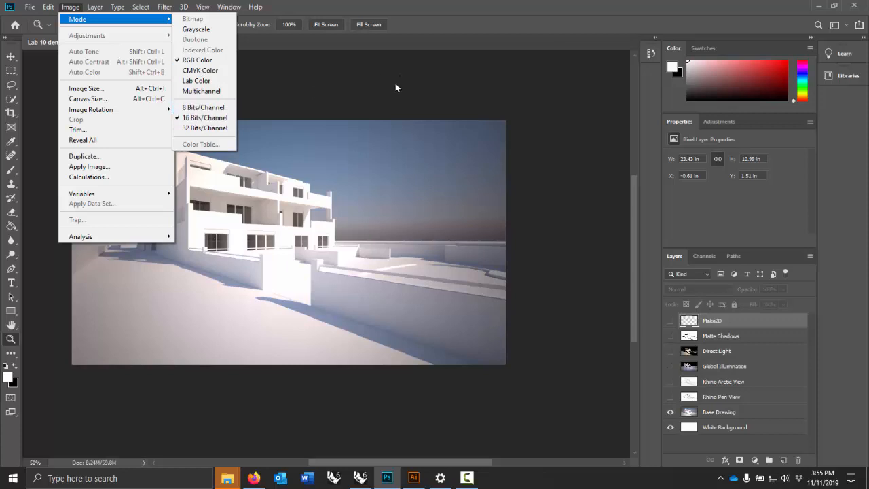
key(Escape)
key(Escape)
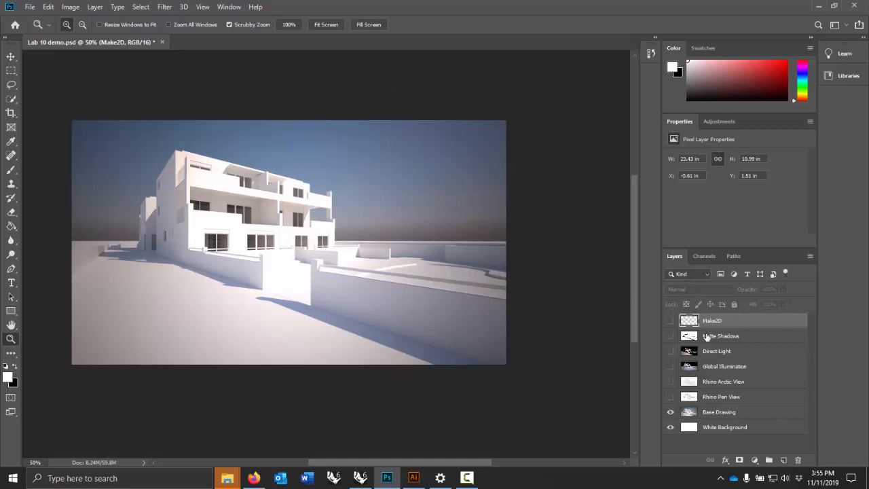
Step: Preview the Global Illumination layer and its blending mode options, leaving the mode unchanged and the layer hidden
click(721, 374)
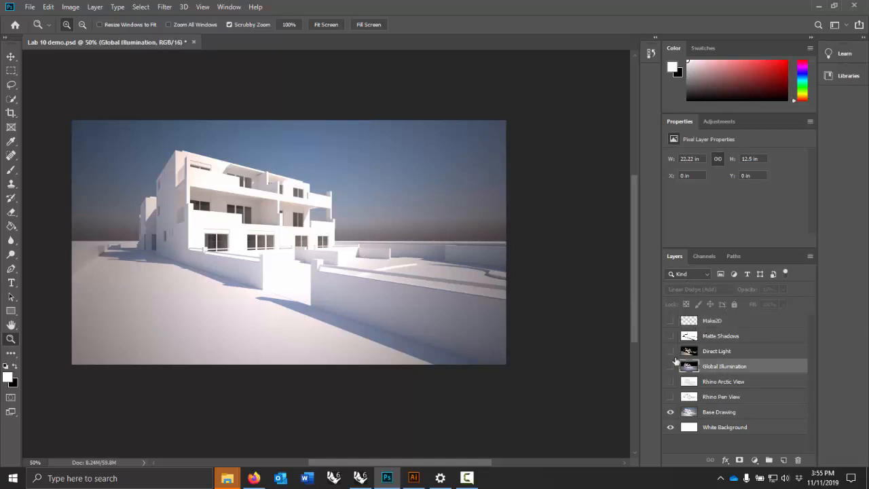
click(671, 366)
click(692, 289)
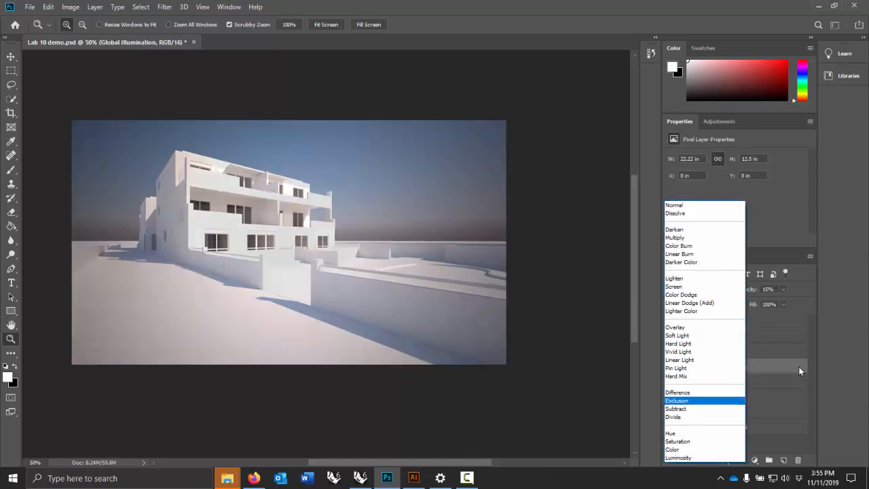
key(Escape)
click(671, 365)
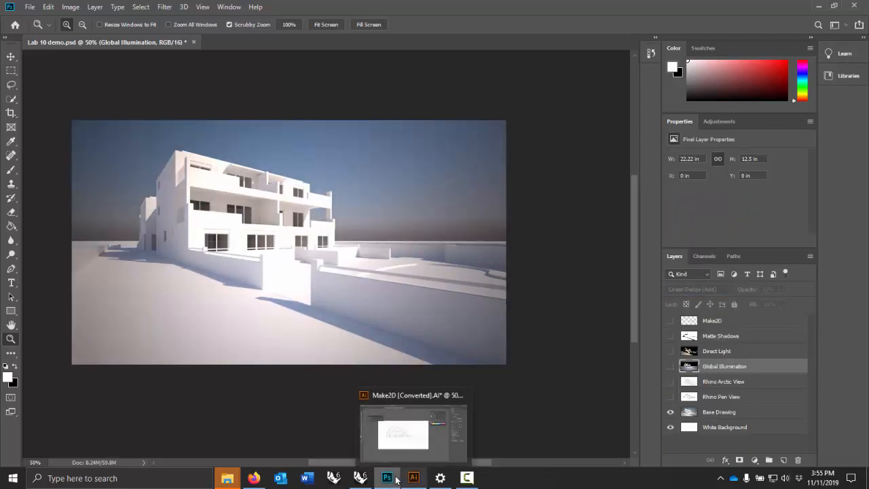
Step: Open Make2D_edited_NS from the Lab 10 demo folder, importing its page at a width of 1600 pixels
click(30, 6)
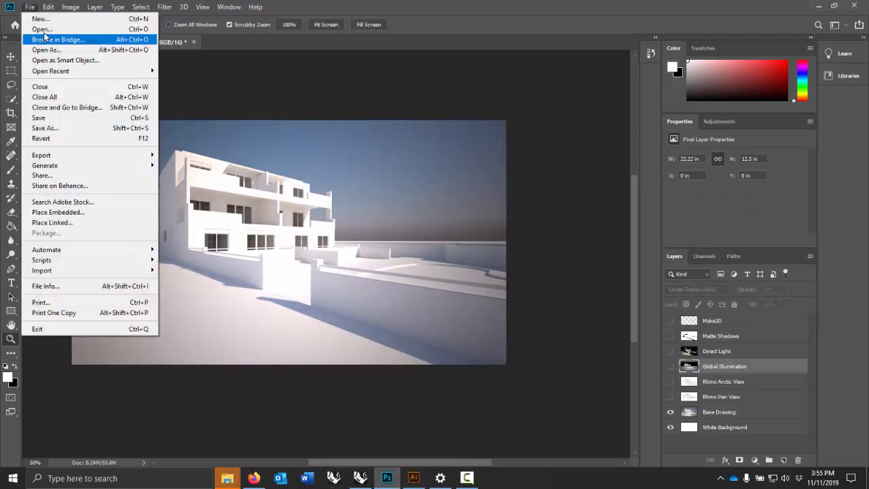
key(Escape)
key(ctrl+o)
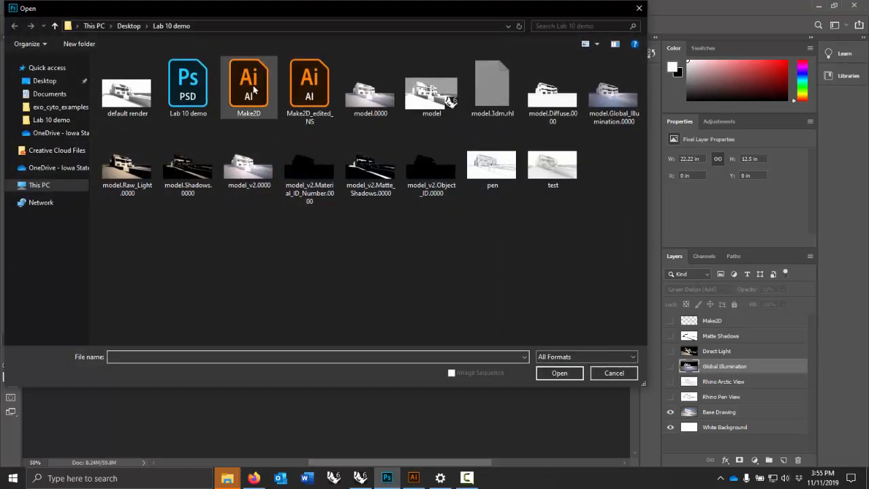
click(296, 86)
double_click(296, 86)
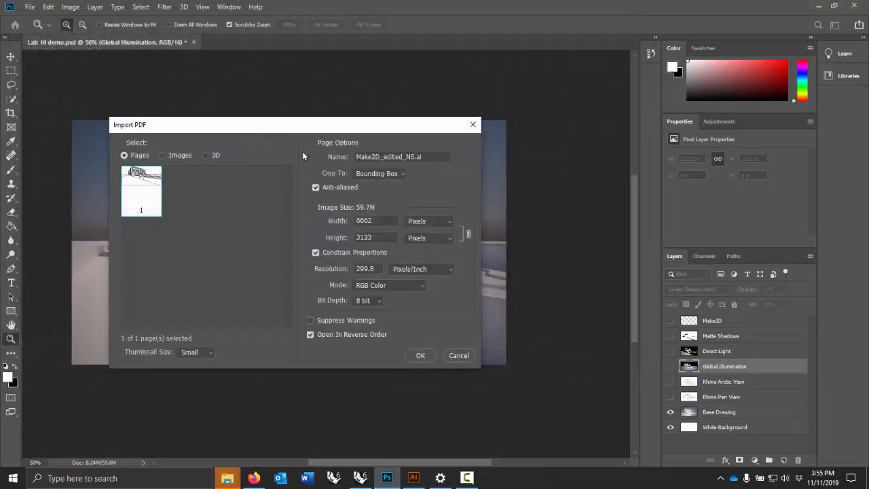
double_click(376, 221)
text(1600)
click(385, 240)
click(421, 355)
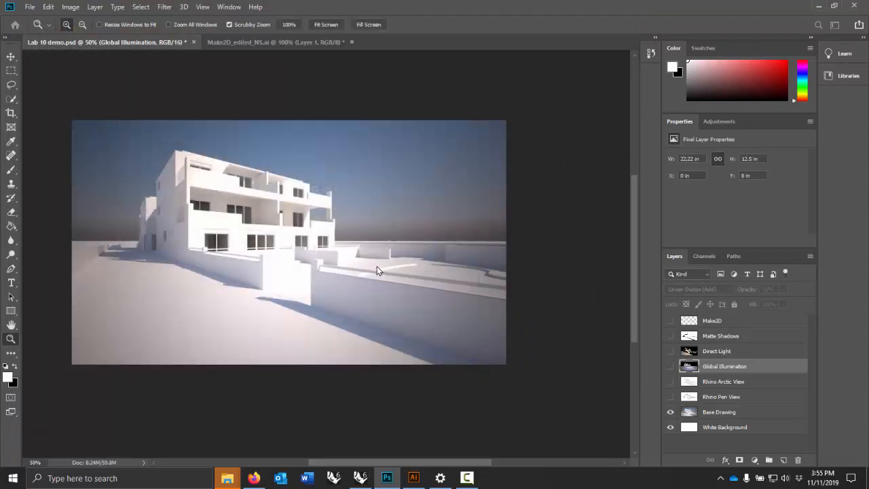
Step: Copy the entire imported linework and paste it into the Lab 10 demo document above the Global Illumination layer
key(super+a)
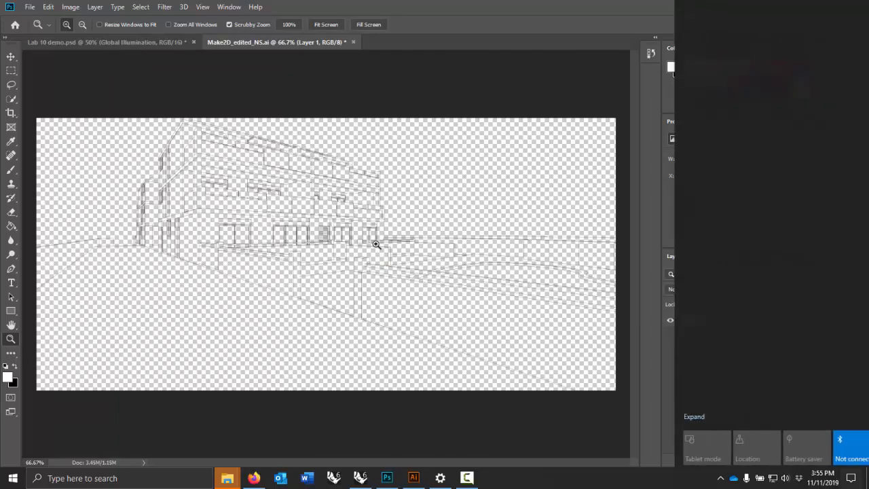
click(385, 215)
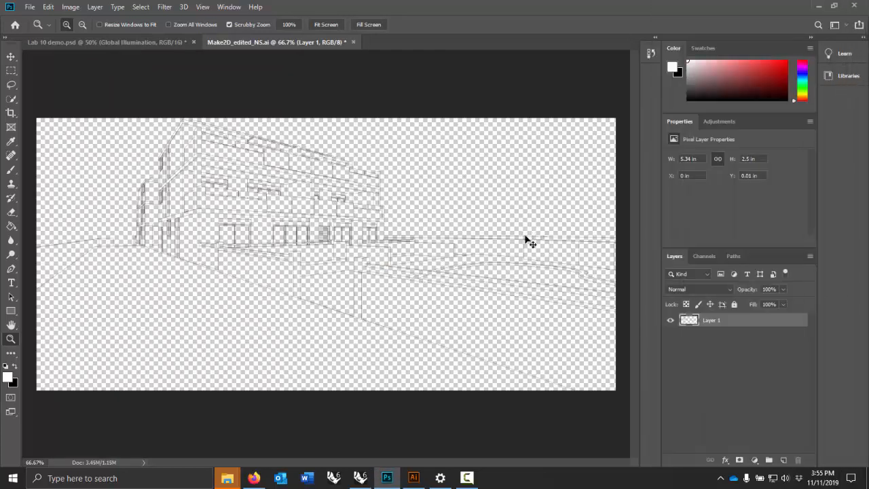
key(ctrl+a)
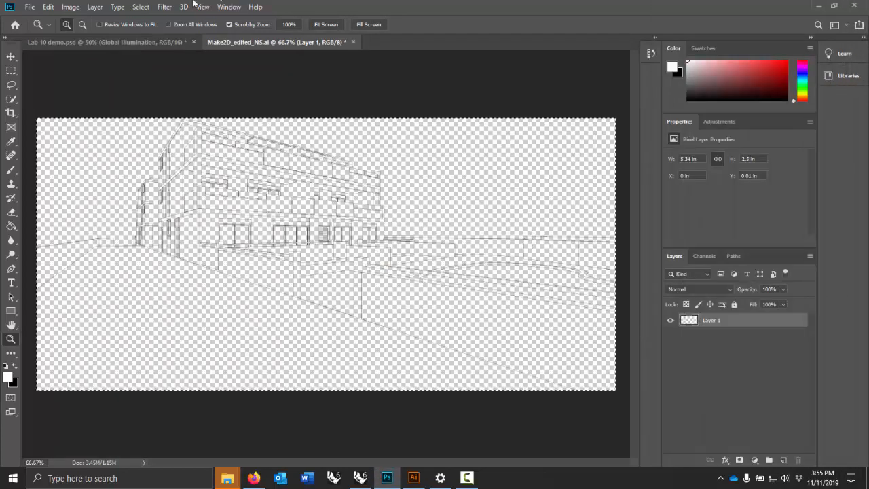
click(155, 41)
key(ctrl+v)
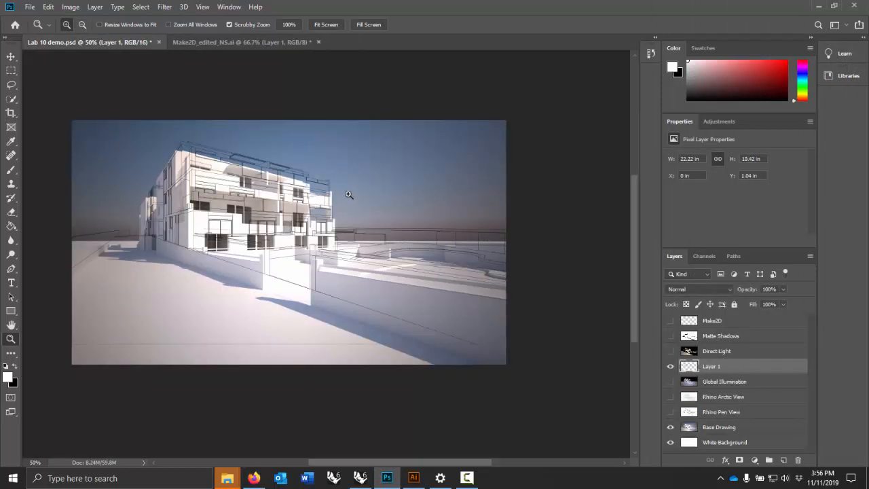
Step: Move the pasted linework vertically until the roofline matches the rendered building, at a Y position of 1.51 in
click(11, 56)
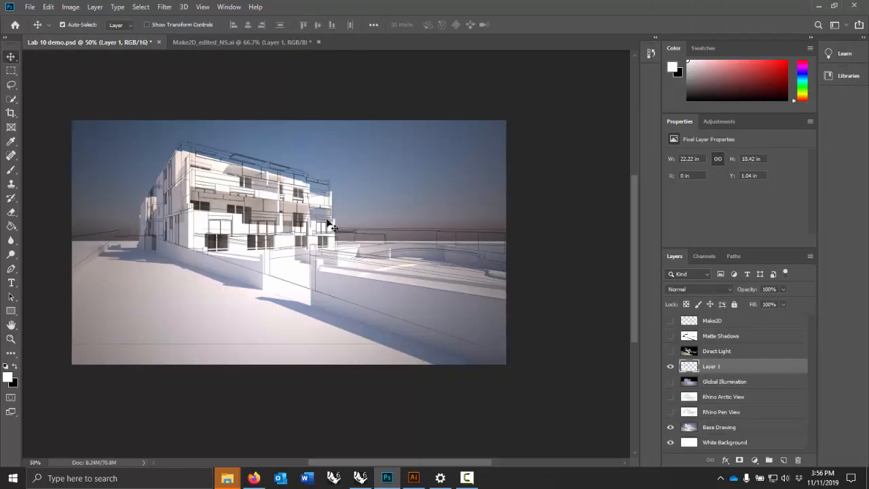
key(Down)
key(Down)
key(Down)
key(Down)
key(Down)
key(Down)
key(Down)
key(Down)
key(Down)
key(Down)
key(Down)
key(Down)
key(Down)
key(Down)
key(Down)
key(Down)
key(Down)
key(Down)
key(Down)
key(Down)
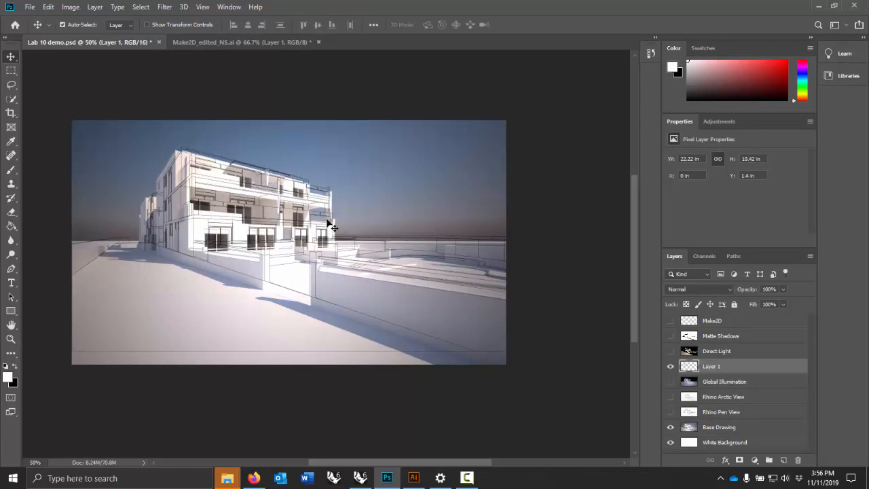
key(Down)
key(Down)
key(Down)
key(Down)
key(Down)
key(Down)
key(Down)
key(Down)
key(Down)
key(Down)
key(Down)
key(Down)
key(Down)
key(Down)
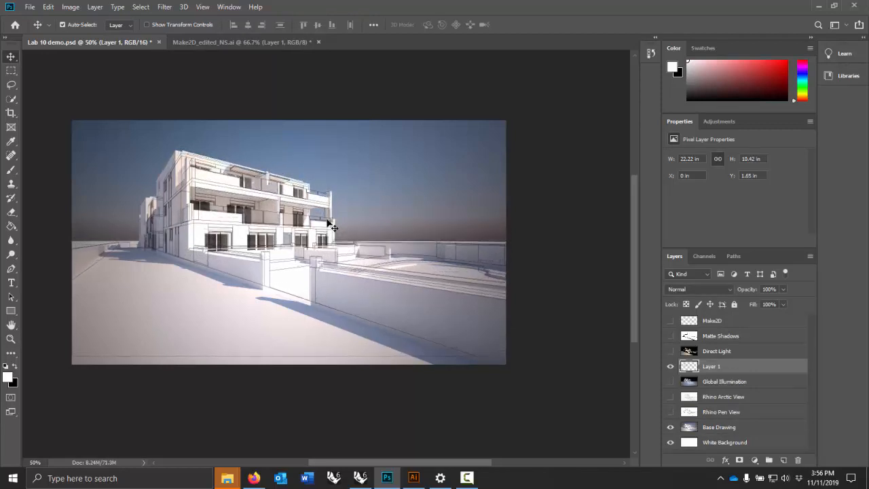
key(Down)
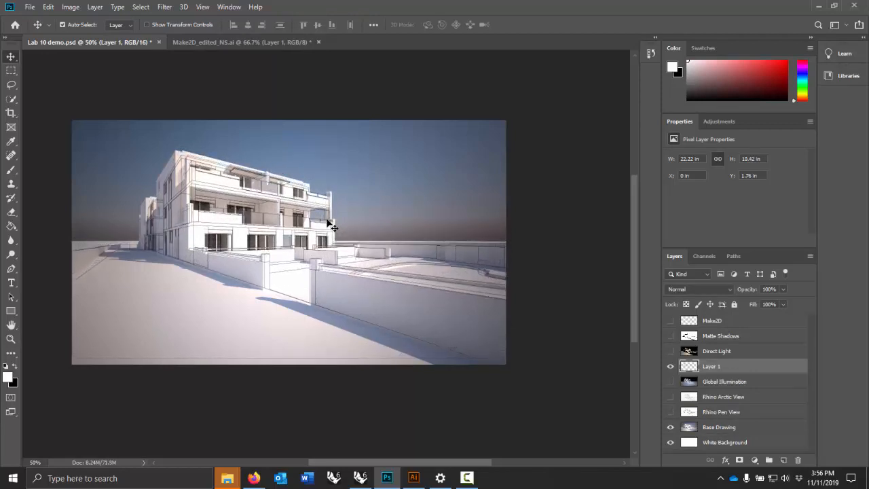
key(Up)
key(Up)
key(Up)
key(Up)
key(Up)
key(Up)
key(Up)
key(Up)
key(Up)
key(Up)
key(Up)
key(Up)
key(Up)
key(Up)
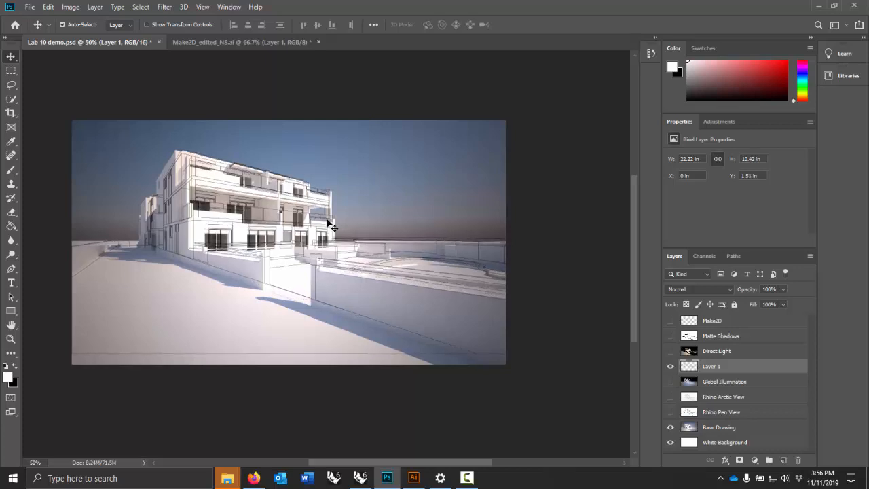
Step: Nudge the linework left to an X position of -0.31 in so its roof corner meets the rendered one
key(Left)
key(Left)
key(Left)
key(Left)
key(Left)
key(Left)
key(Left)
key(Left)
key(Left)
key(Left)
key(Left)
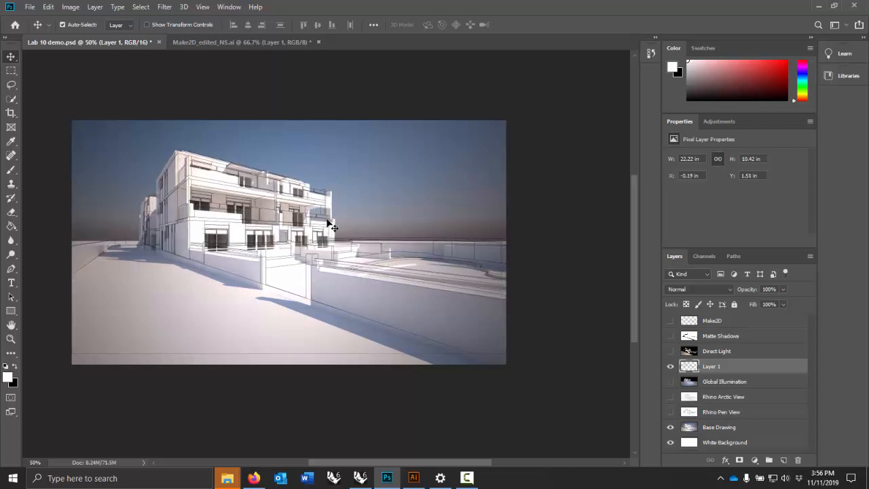
key(Left)
key(Left)
key(Left)
key(Left)
key(Left)
key(Left)
key(Left)
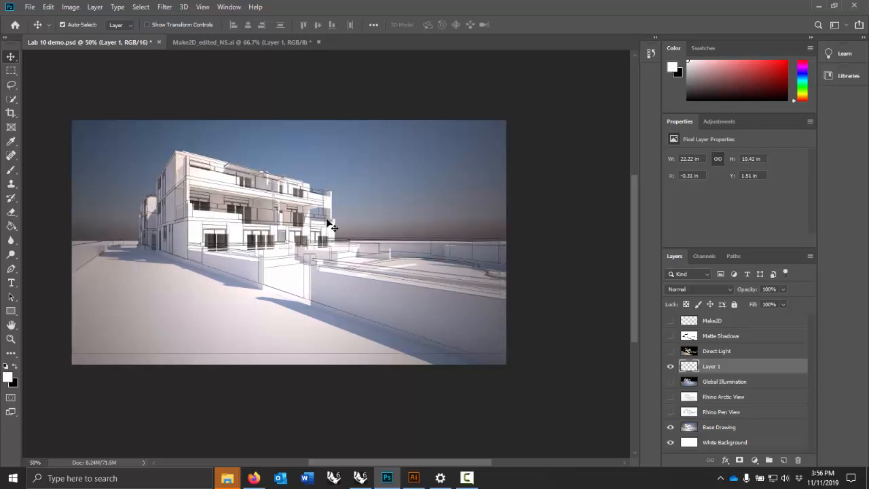
Step: Scale the linework proportionally to about 103.7% with Free Transform so it matches the rendered building
key(ctrl+t)
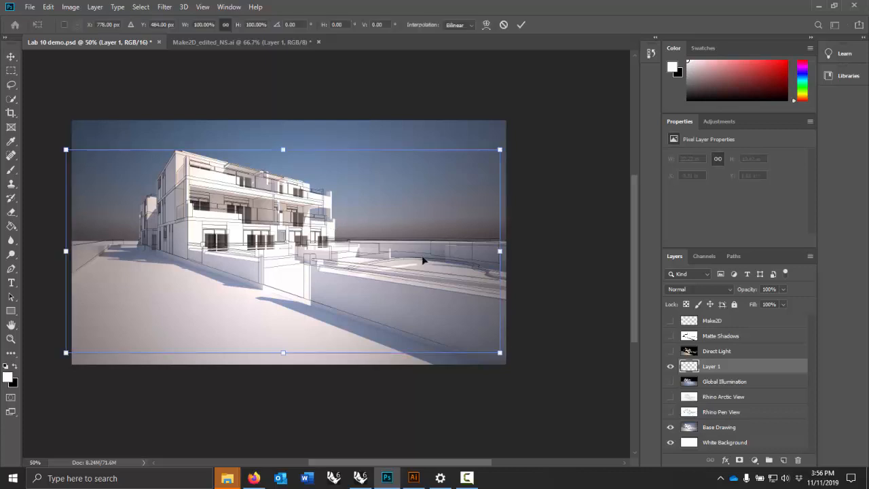
drag(499, 352, 528, 372)
drag(536, 382, 503, 385)
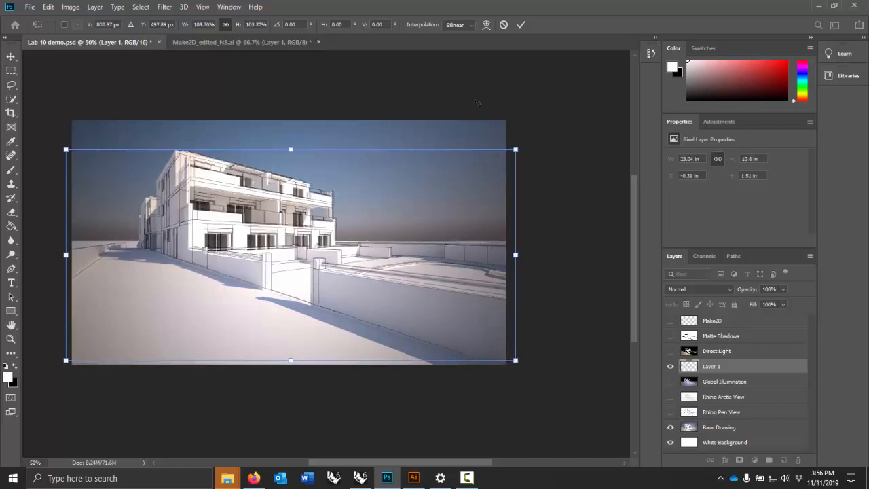
click(523, 25)
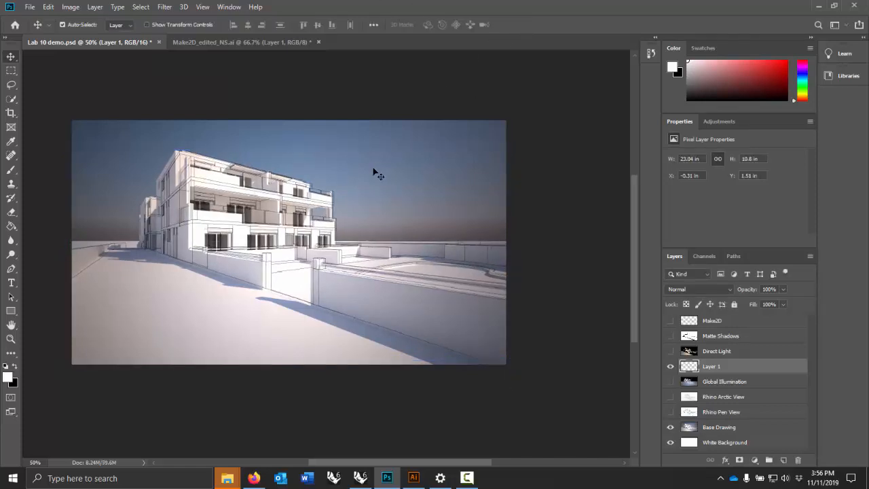
Step: Try nudging the Base Drawing sideways against the linework, undo the moves and redo the linework's Free Transform
click(309, 199)
key(Left)
key(Left)
key(Left)
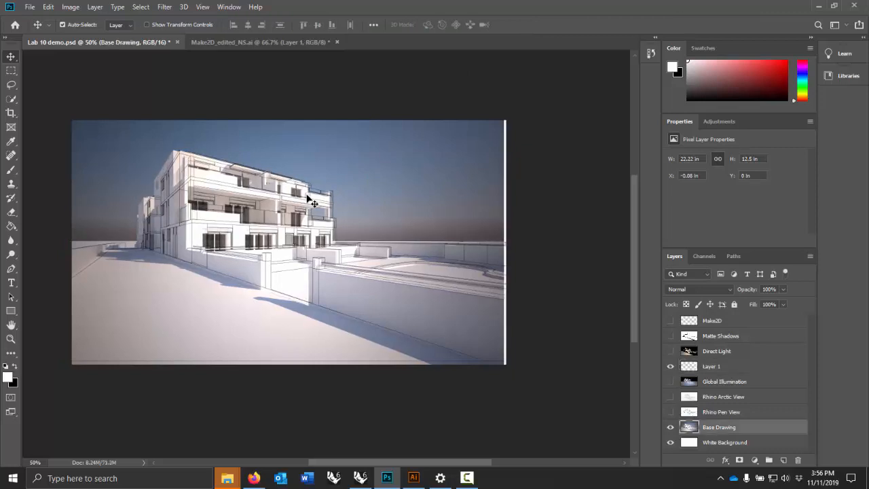
key(Right)
key(Right)
key(Right)
key(Right)
key(Right)
key(Right)
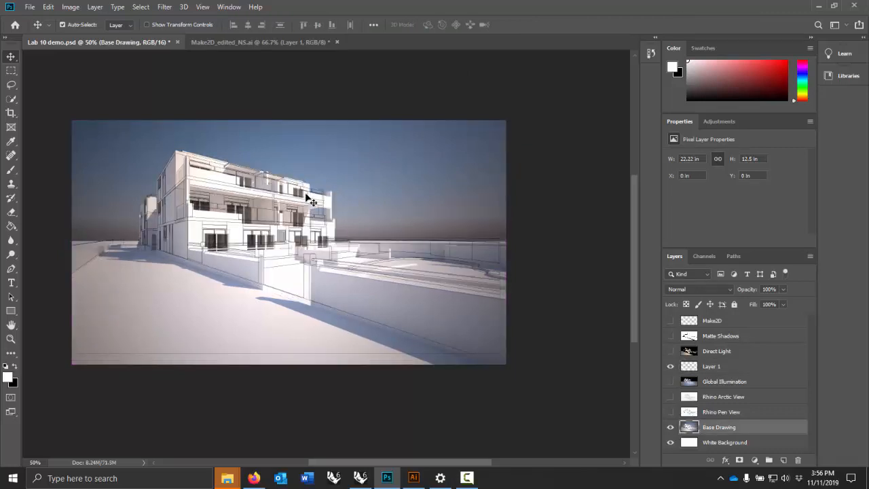
click(63, 24)
click(48, 7)
click(74, 30)
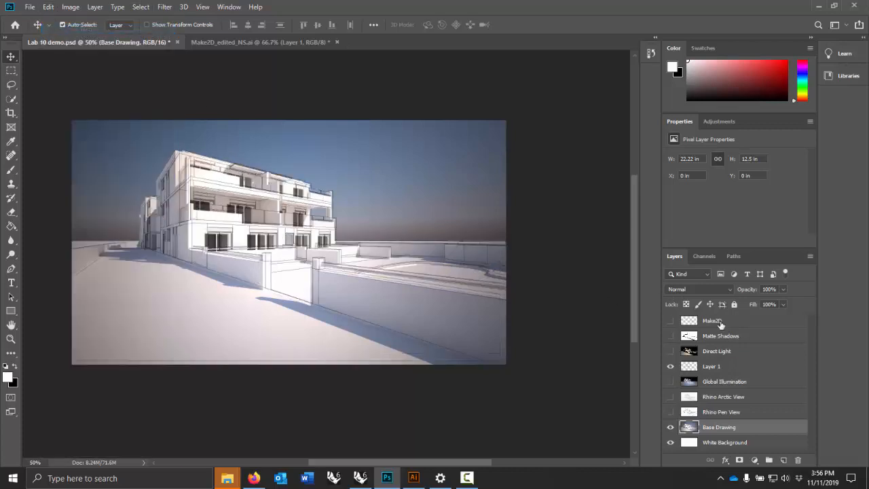
click(746, 368)
click(316, 263)
key(ctrl+z)
click(50, 7)
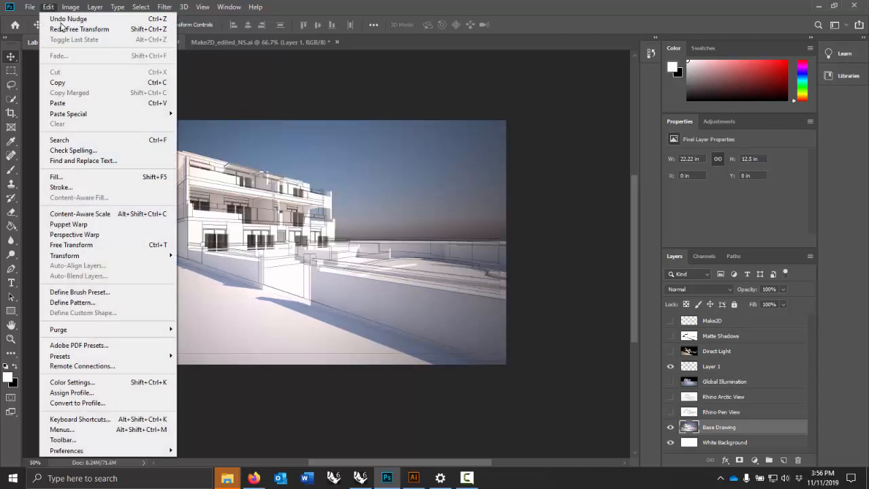
click(67, 29)
Step: Try selecting Layer 1 and moving its linework slightly over the render, undoing any shift of the Base Drawing
click(753, 367)
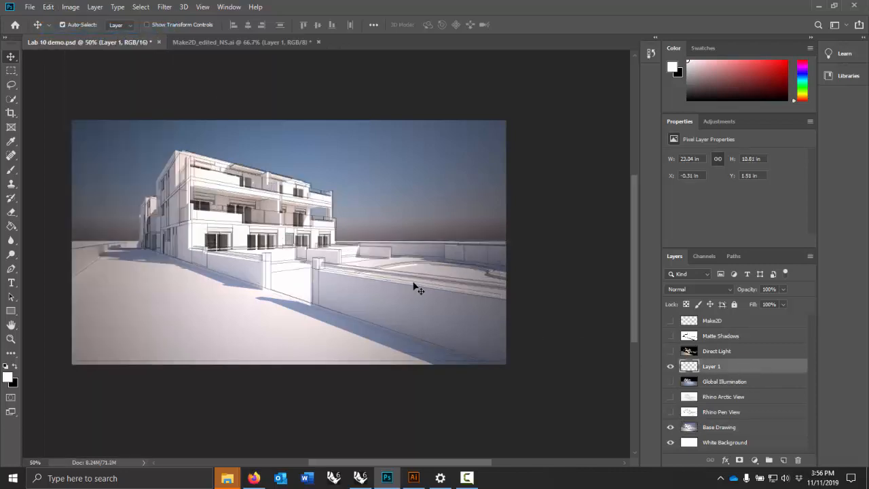
drag(413, 285, 412, 278)
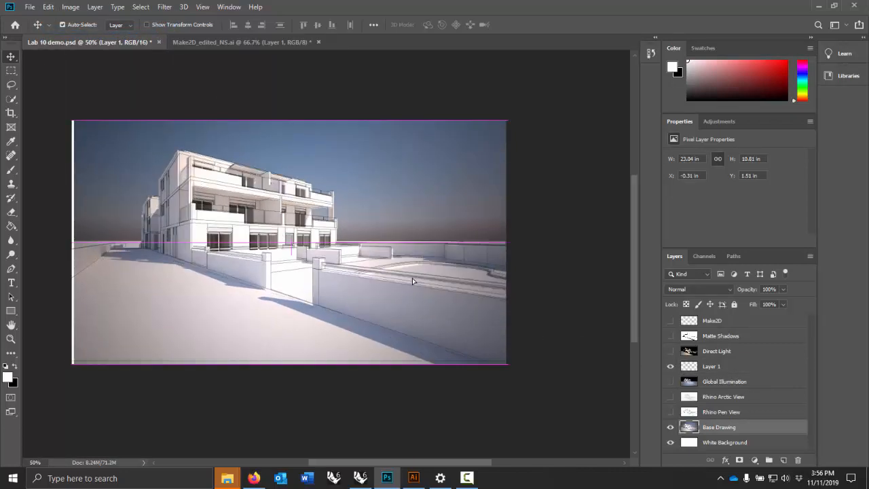
key(ctrl+z)
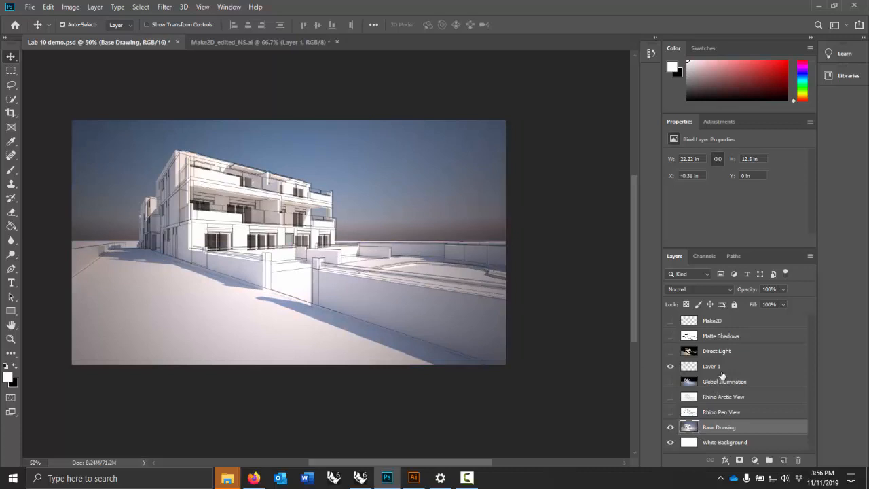
click(721, 370)
click(670, 367)
click(670, 367)
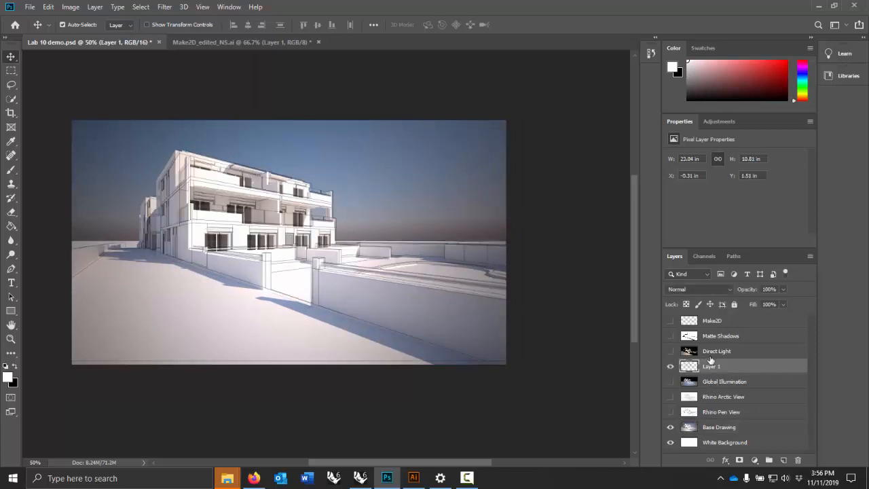
right_click(237, 205)
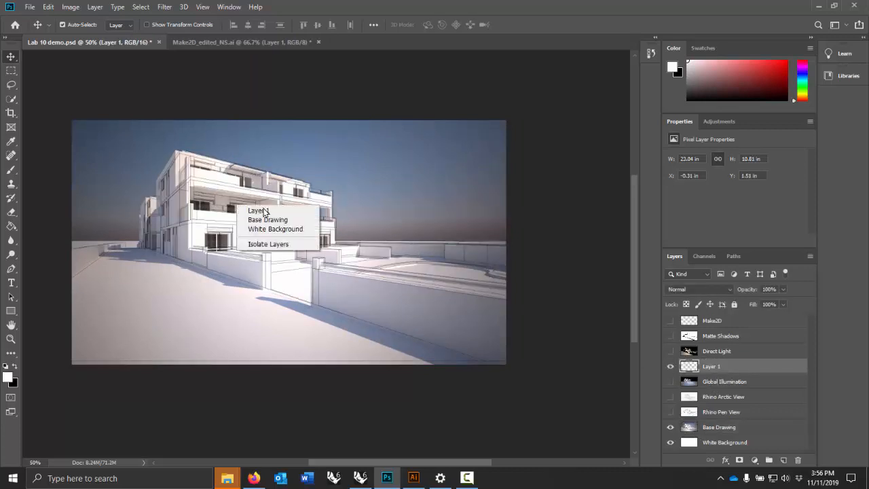
click(269, 211)
drag(262, 212, 260, 195)
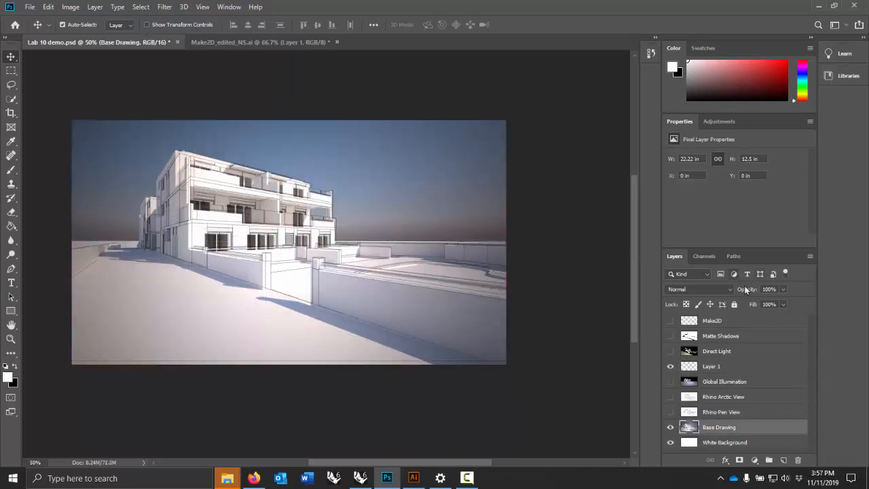
Step: Lock all attributes of the Base Drawing layer, test moving the image on the canvas and undo that move
right_click(749, 431)
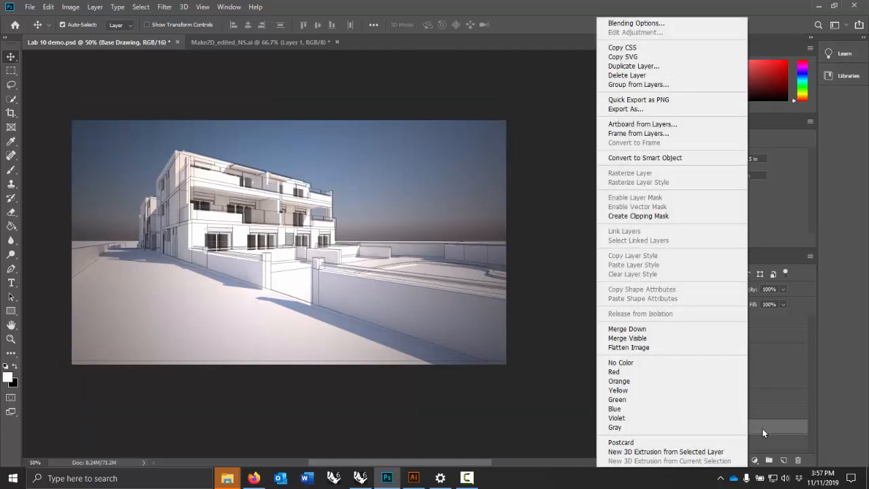
click(768, 430)
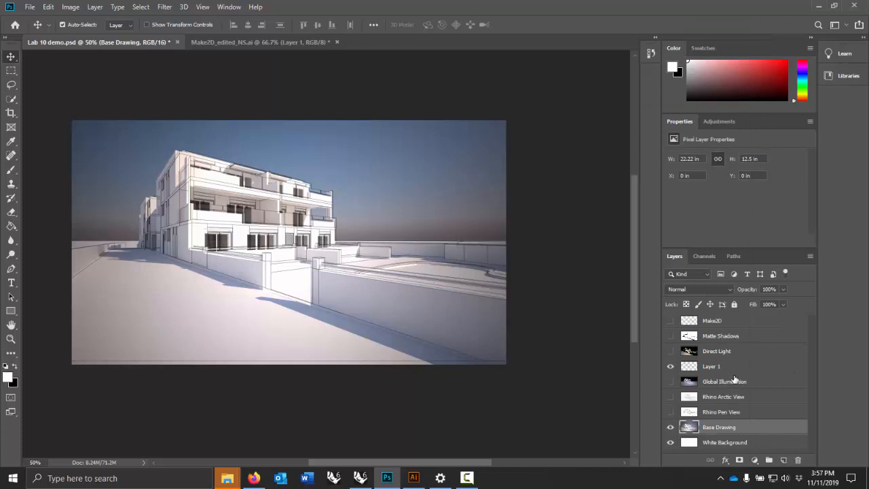
click(733, 305)
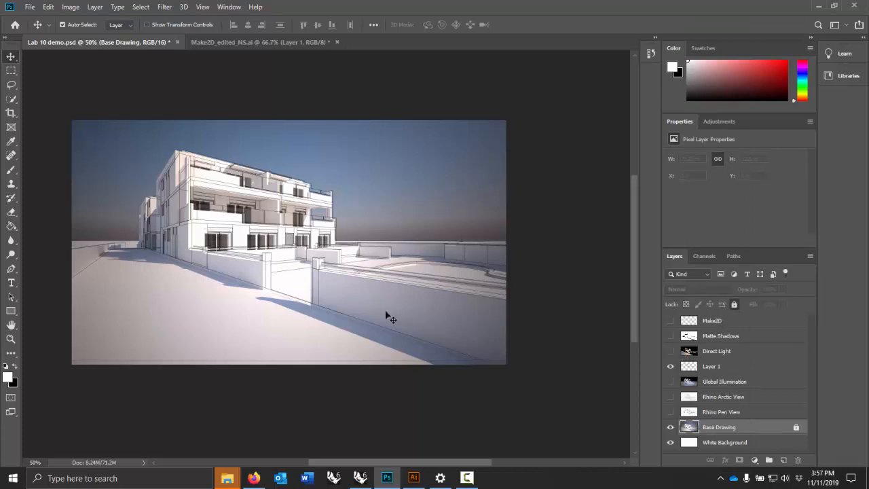
drag(287, 291, 280, 368)
key(ctrl+z)
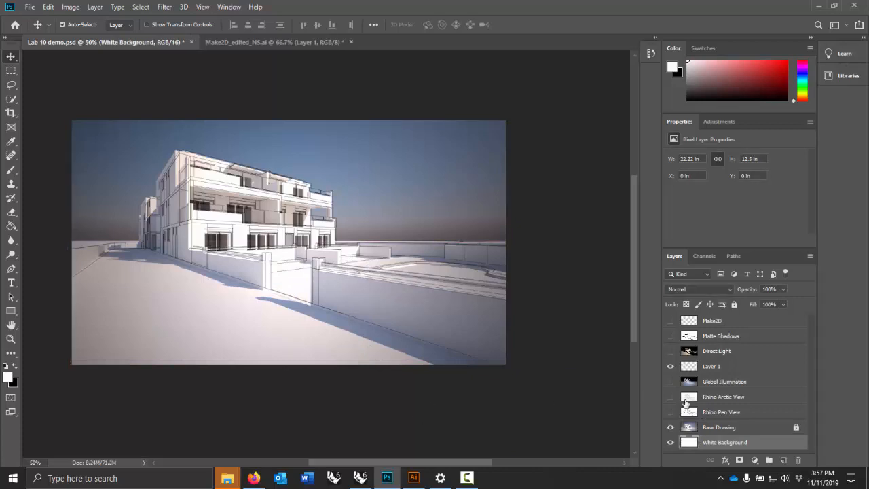
Step: Lock the White Background layer and make Layer 1 with the linework the active layer
right_click(750, 445)
click(783, 411)
click(745, 368)
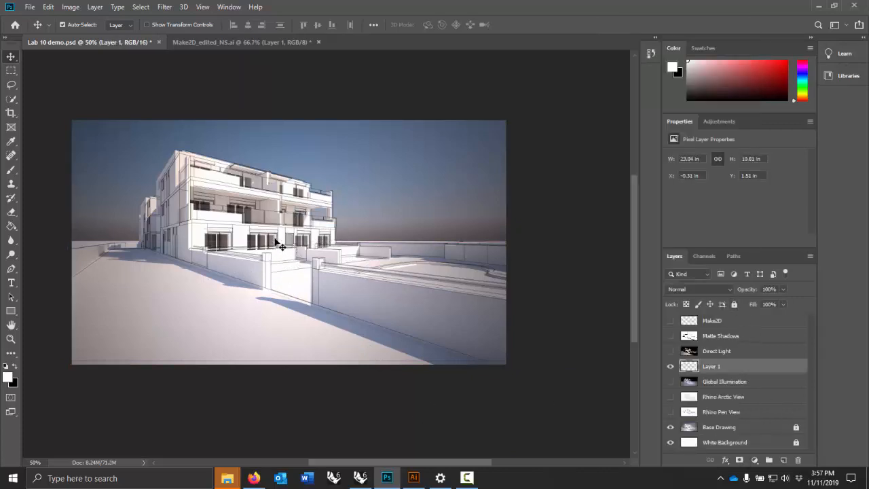
right_click(393, 225)
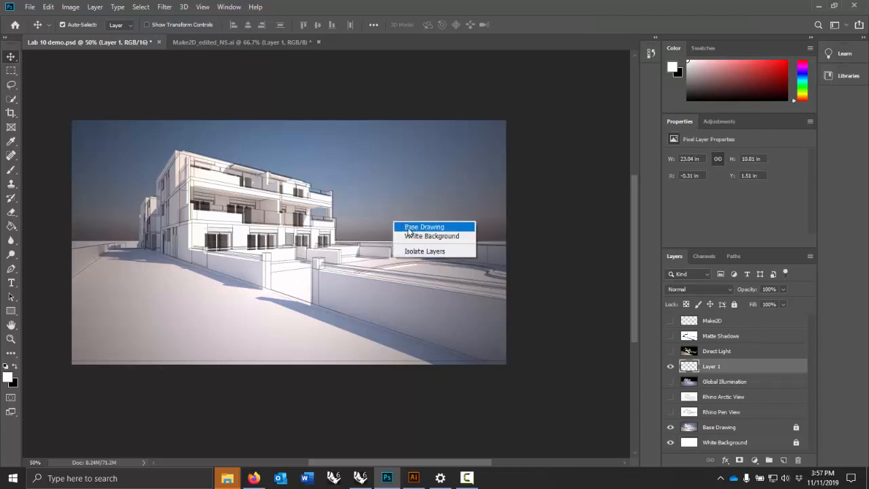
click(528, 269)
click(734, 355)
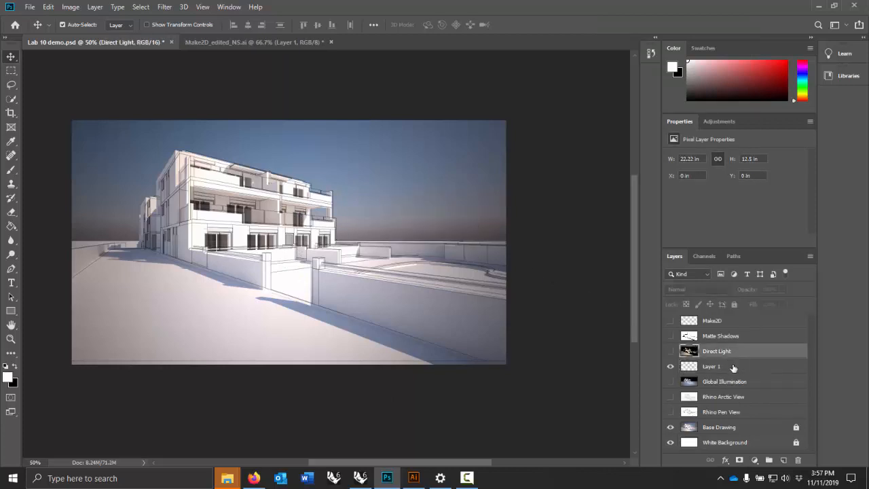
click(700, 367)
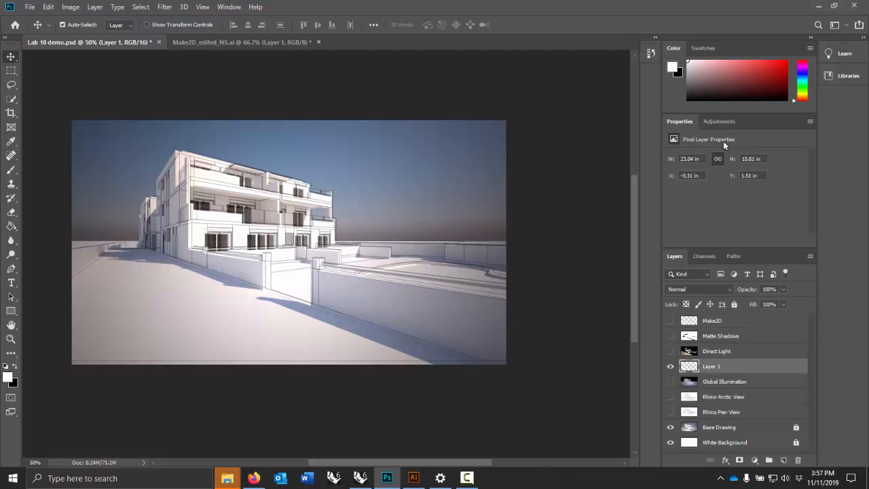
right_click(737, 372)
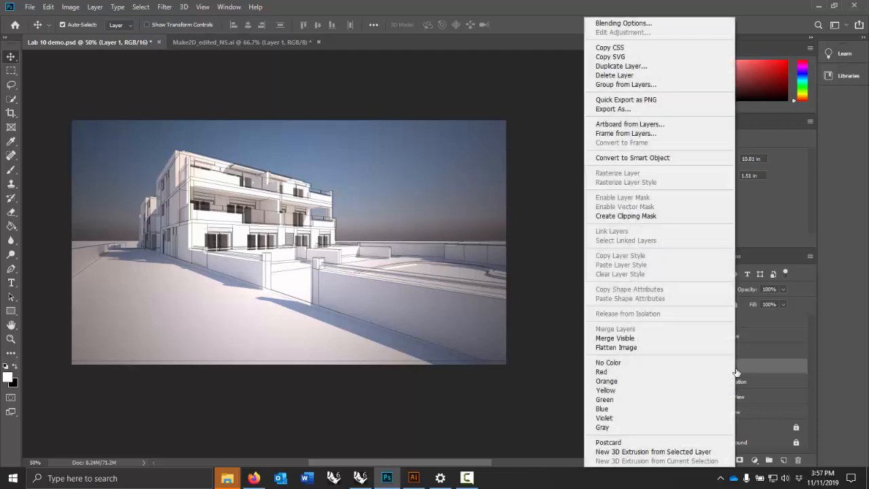
click(316, 294)
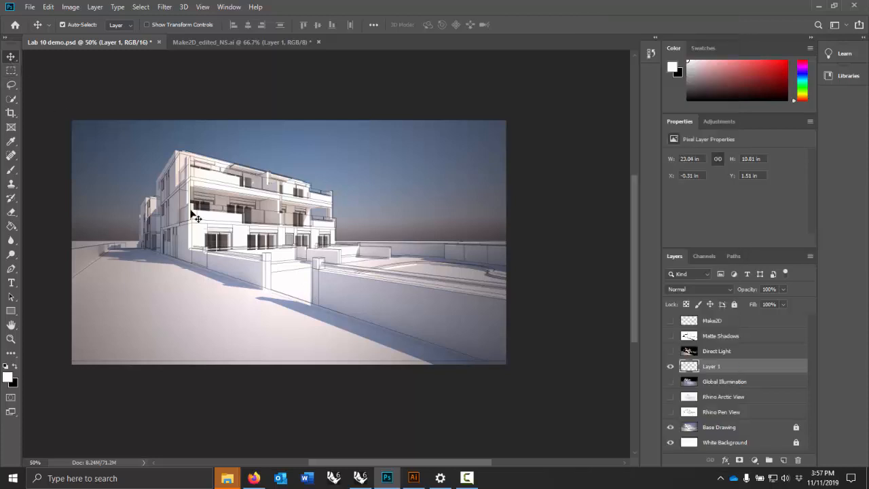
Step: Nudge the Layer 1 linework left to X -0.5 in and slightly up to Y 1.49 in over the render
key(Left)
key(Left)
key(Left)
key(Left)
key(Left)
key(Left)
key(Left)
key(Left)
key(Left)
key(Left)
key(Left)
key(Left)
key(Left)
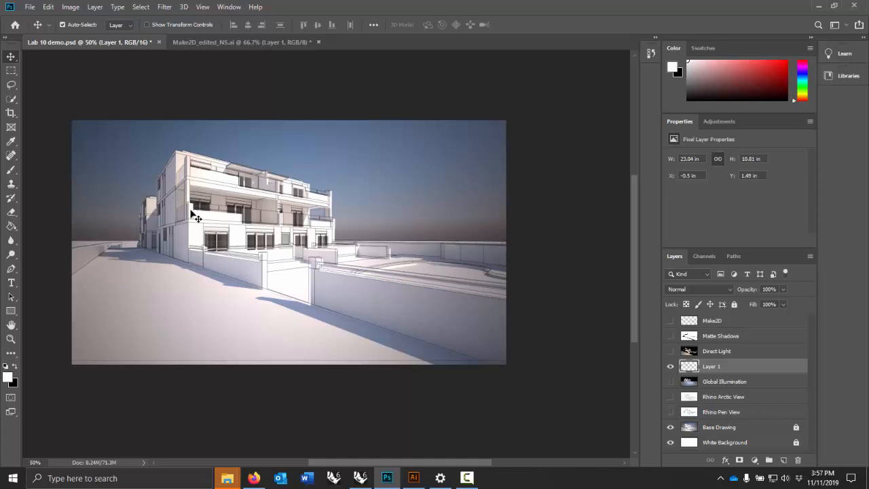
Step: Enlarge the Layer 1 linework proportionally to about 104.18% with Free Transform
key(ctrl+t)
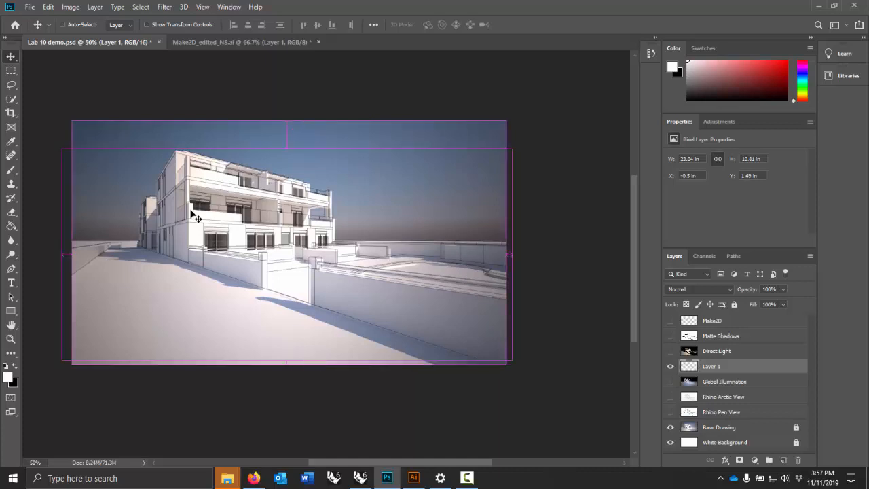
drag(513, 362, 550, 332)
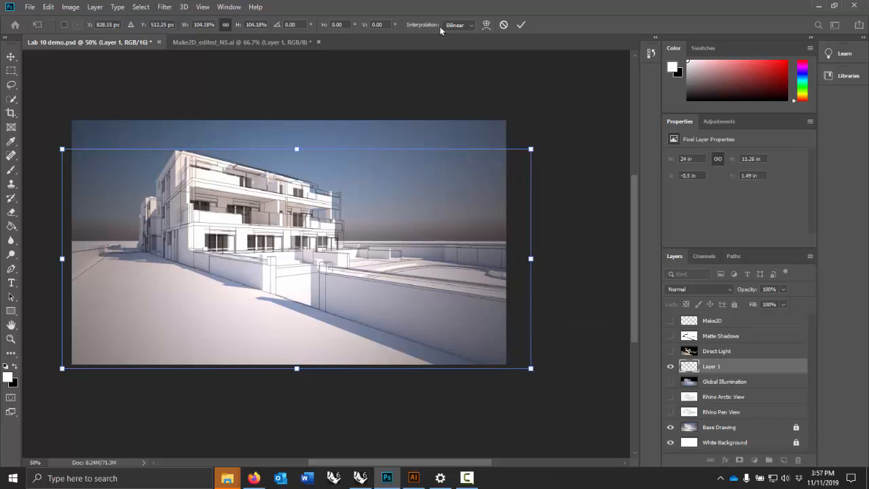
click(520, 25)
Step: Nudge the enlarged linework left to X -0.83 in so it lines up with the rendered building
key(Left)
key(Left)
key(Left)
key(Left)
key(Left)
key(Left)
key(Left)
key(Left)
key(Left)
key(Left)
key(Left)
key(Left)
key(Left)
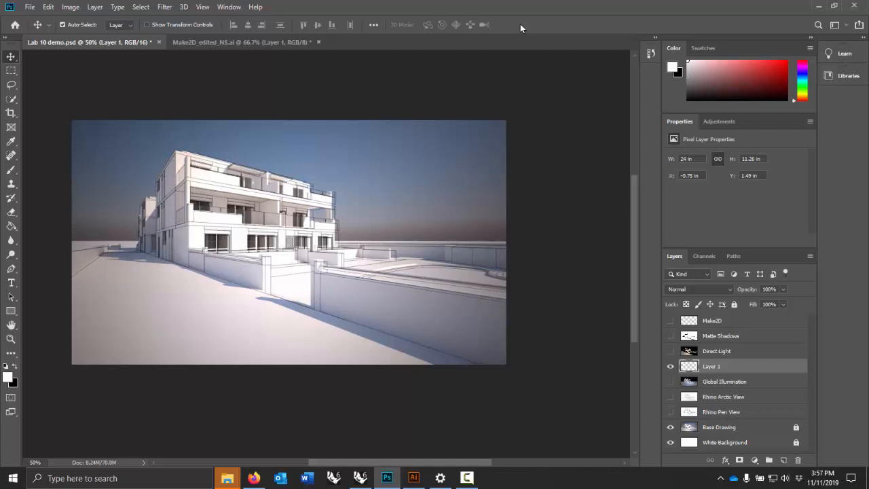
key(Left)
key(Left)
key(Left)
key(Left)
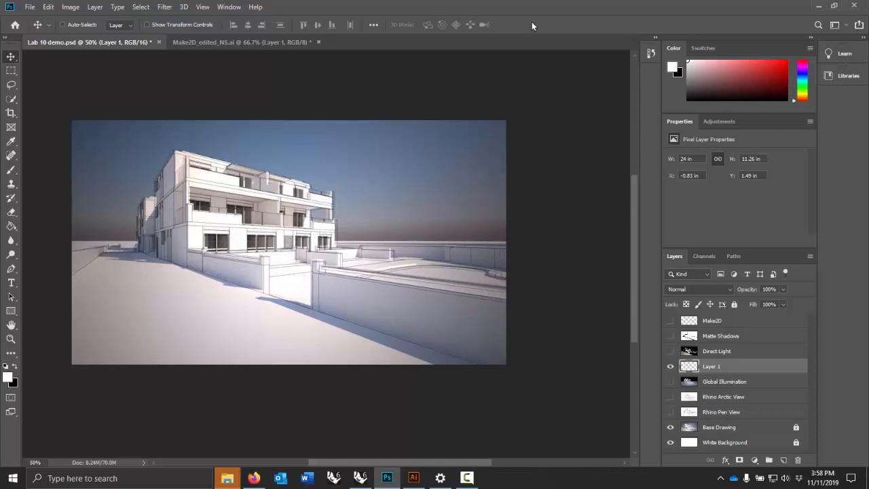
Step: Scale the linework down to about 99.37% with Free Transform and nudge it right to X -0.75 in
key(ctrl+t)
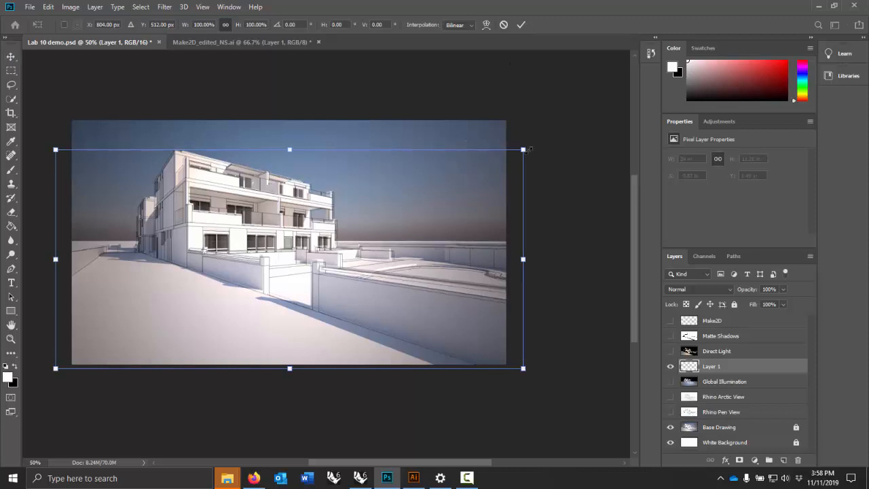
drag(529, 149, 524, 148)
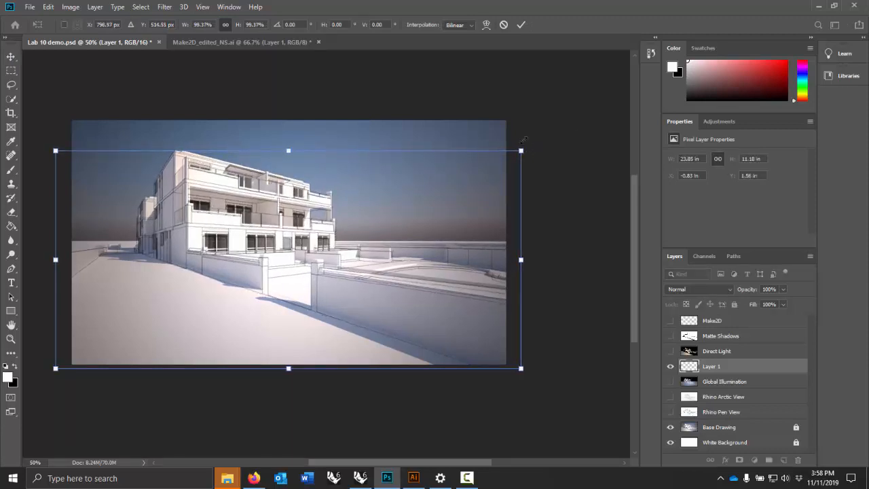
click(521, 25)
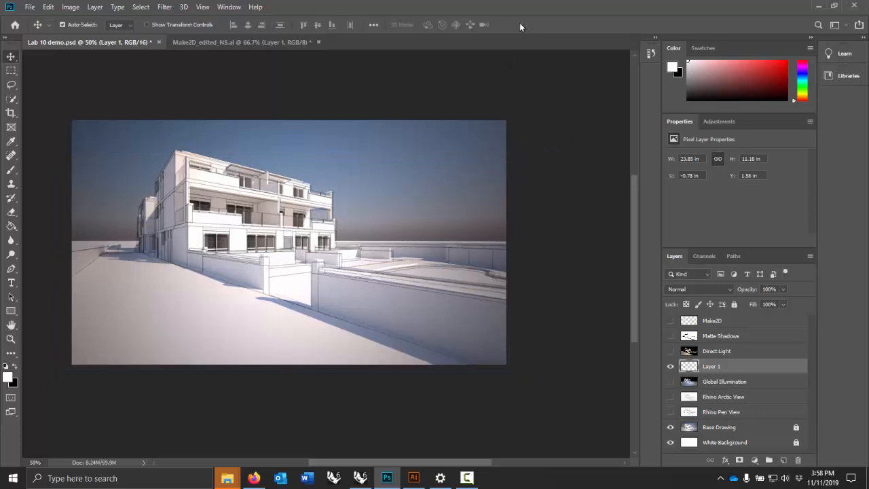
key(Right)
key(Right)
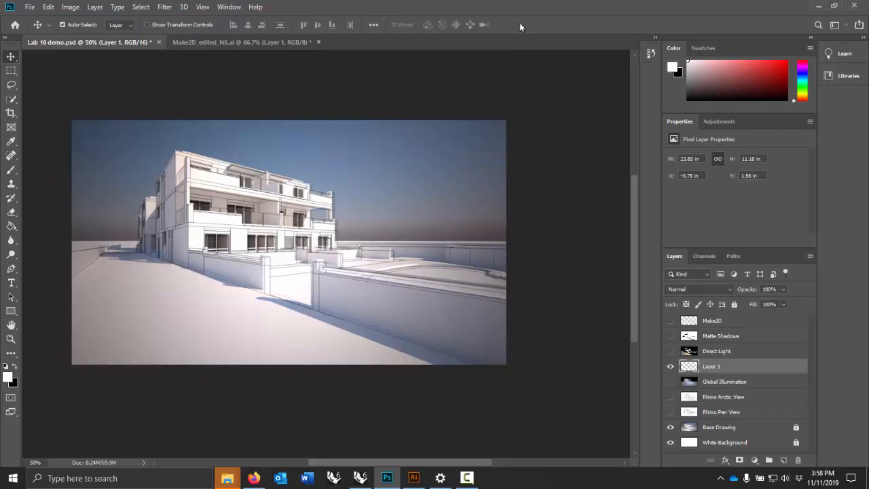
Step: Shrink the linework to about 23.61 by 11.07 in with Free Transform and nudge it up to about Y 1.53 in
key(ctrl+t)
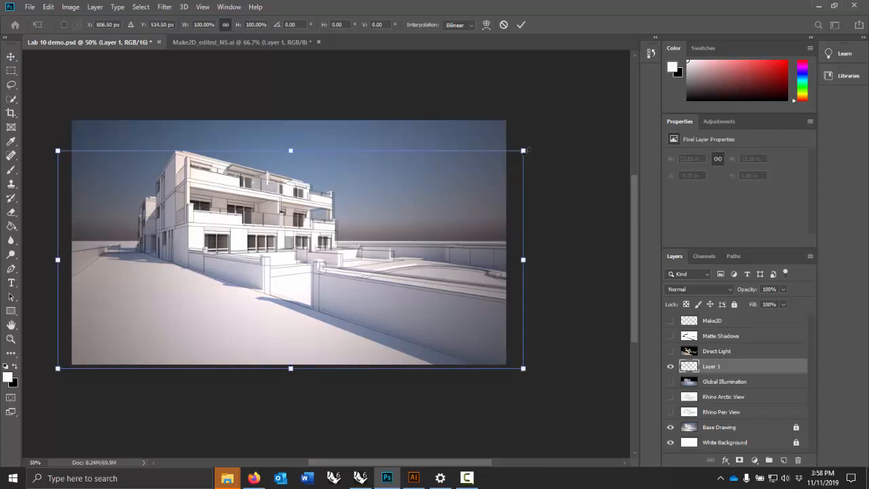
drag(523, 151, 519, 153)
click(520, 24)
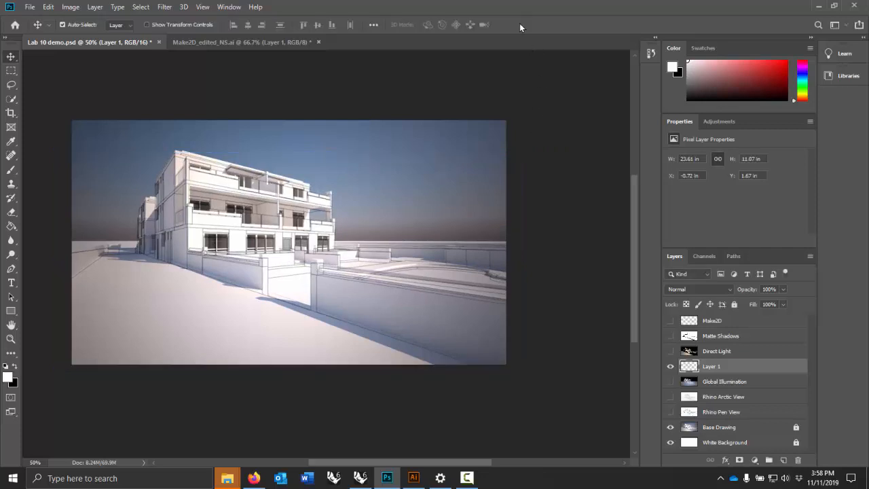
key(Up)
key(Up)
key(Up)
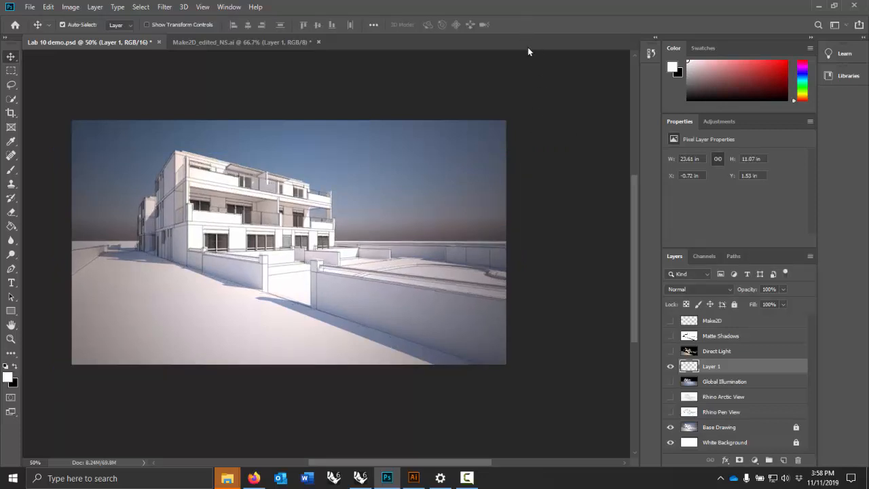
key(Down)
key(Up)
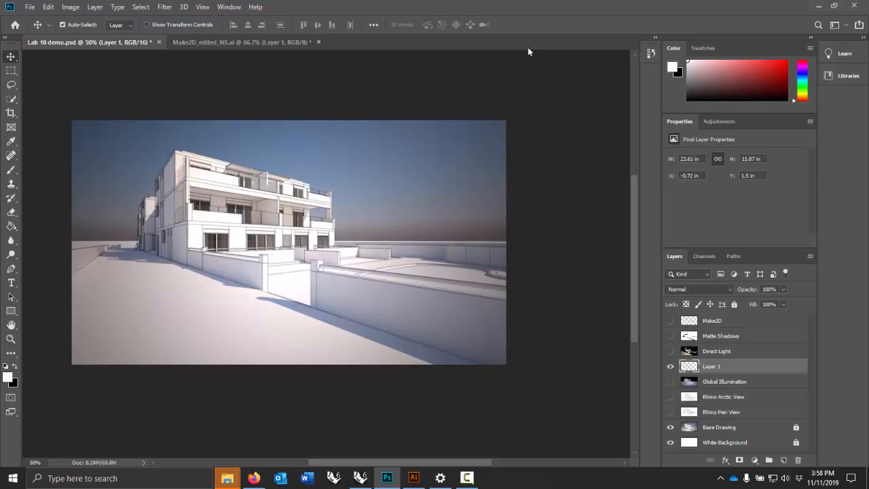
key(Down)
key(Right)
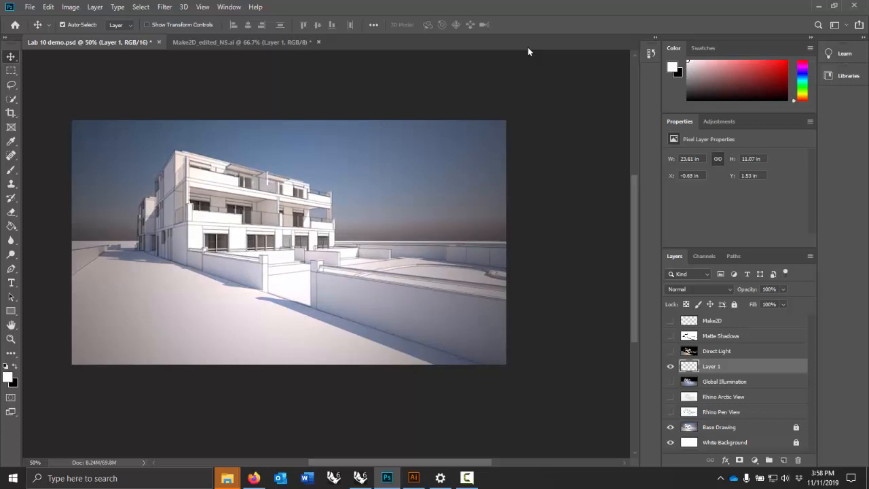
Step: Scale the linework slightly to about 23.58 by 11.06 in and nudge it up to Y 1.49 in
key(ctrl+t)
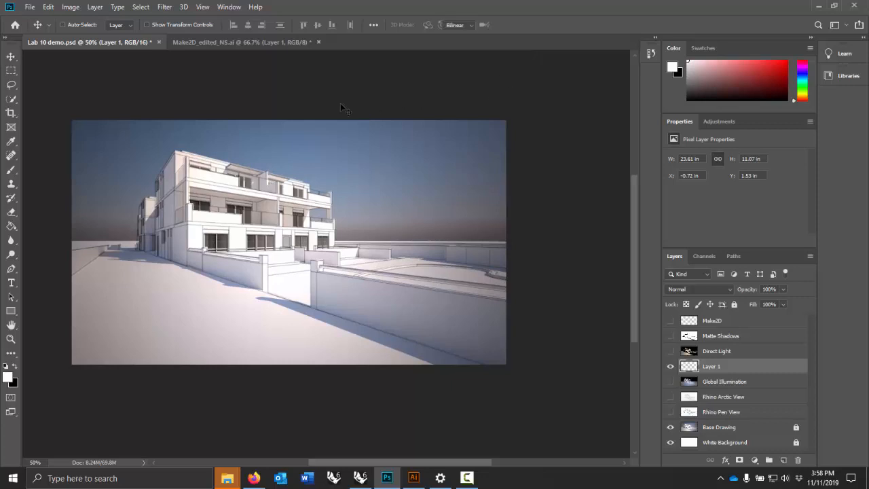
drag(59, 144, 60, 141)
click(521, 24)
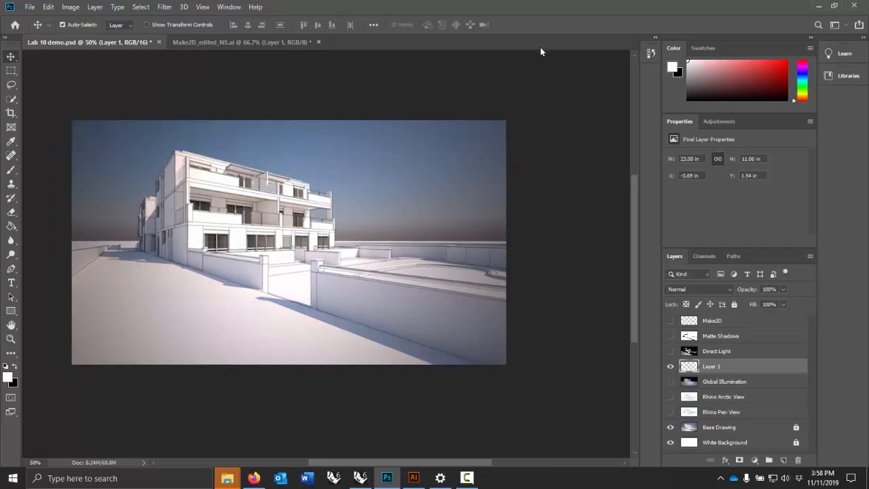
key(Up)
key(Up)
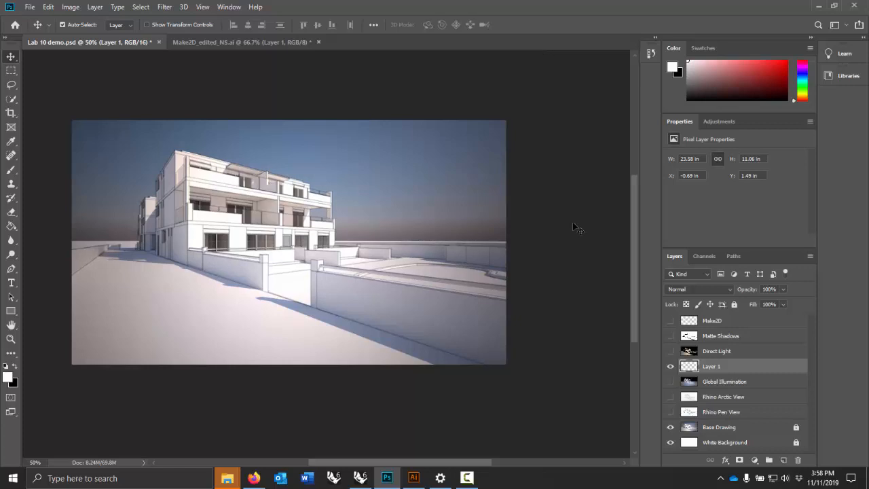
Step: Toggle Layer 1's visibility to compare the linework with the render, and delete the layer
click(671, 366)
click(671, 366)
click(670, 366)
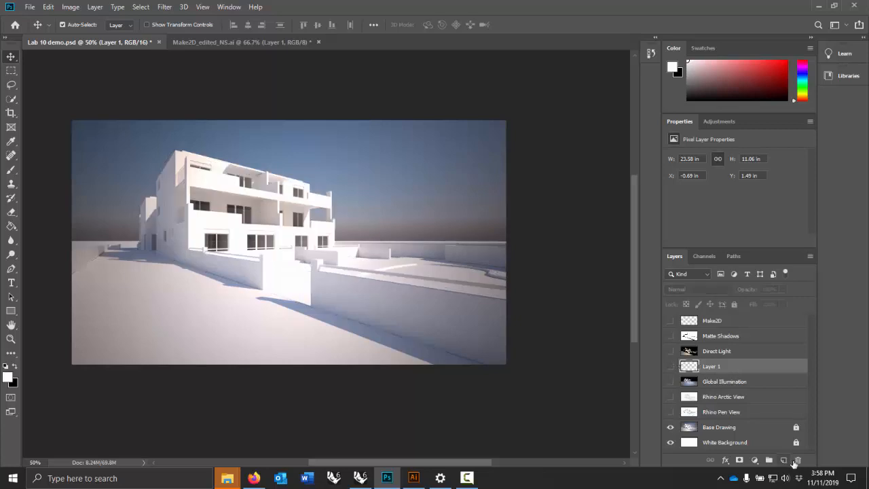
click(798, 459)
click(378, 185)
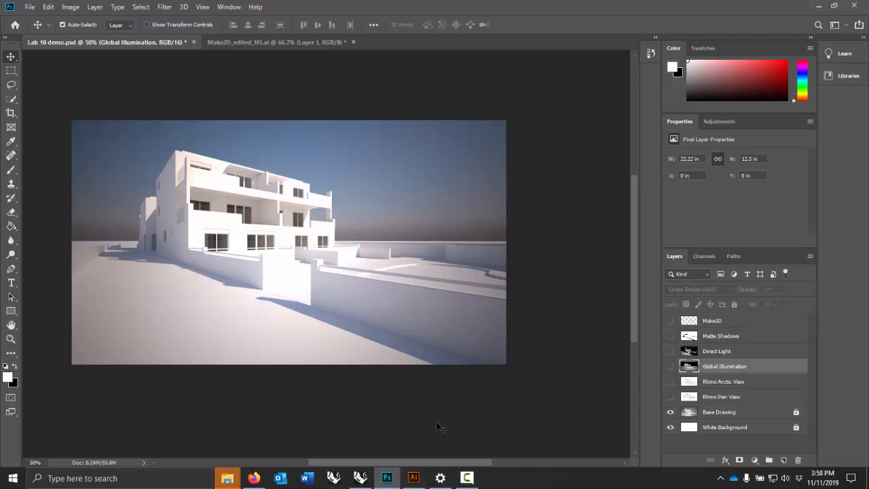
Step: Unlock the Base Drawing layer and select the White Background layer
click(787, 414)
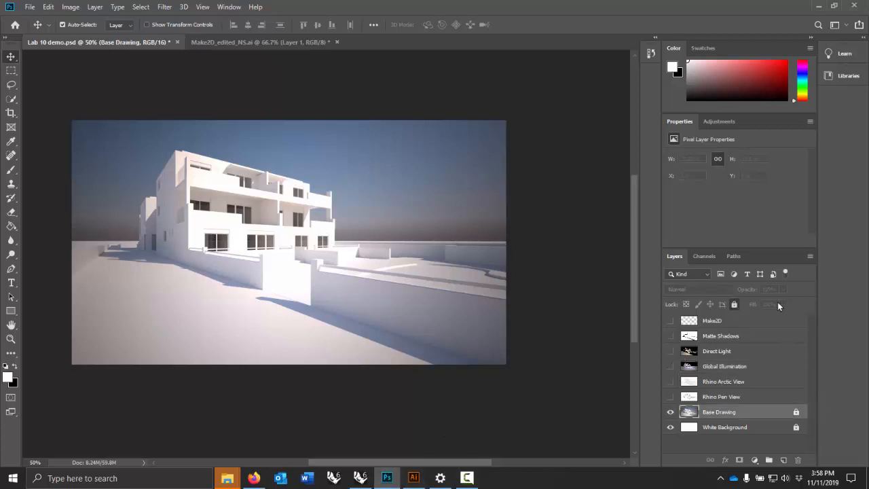
click(734, 305)
click(775, 428)
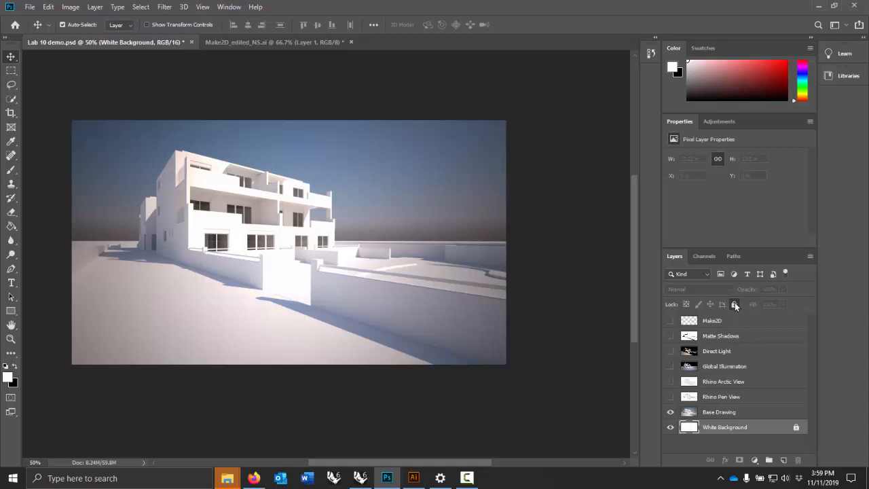
Step: Switch to the Rhino model and delete the selected grouped Make2D curves in the top view
click(365, 480)
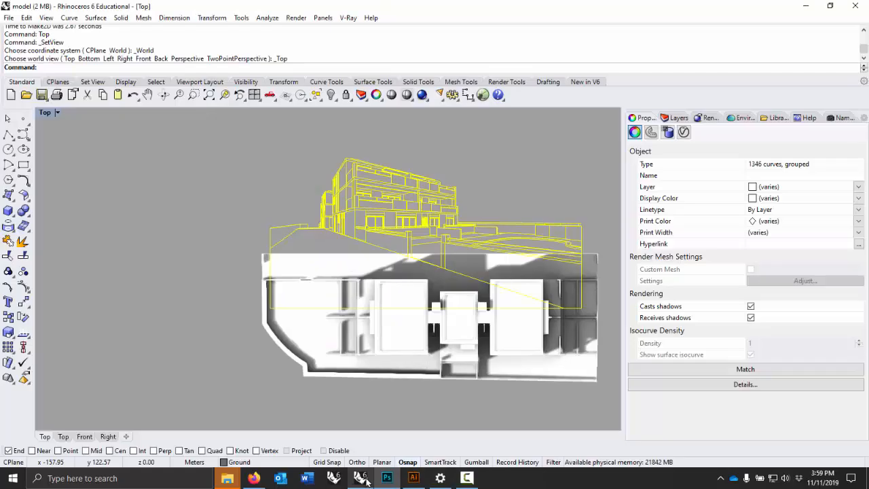
right_drag(405, 149, 305, 150)
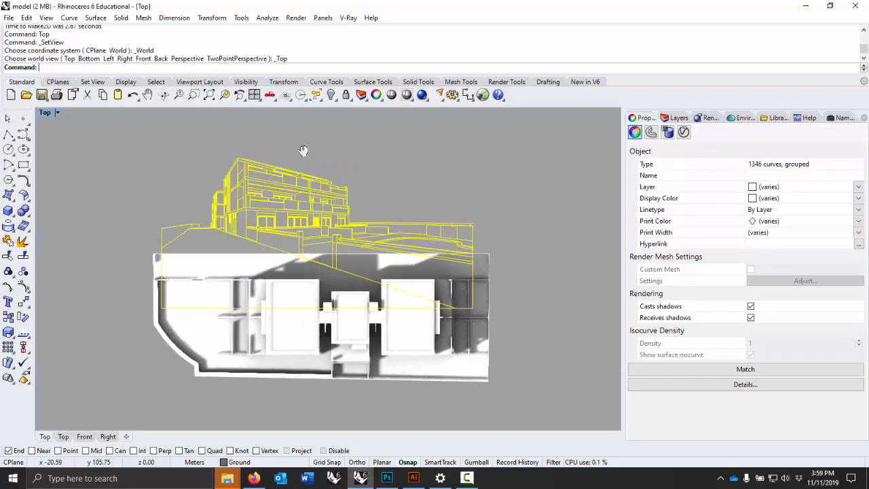
key(Delete)
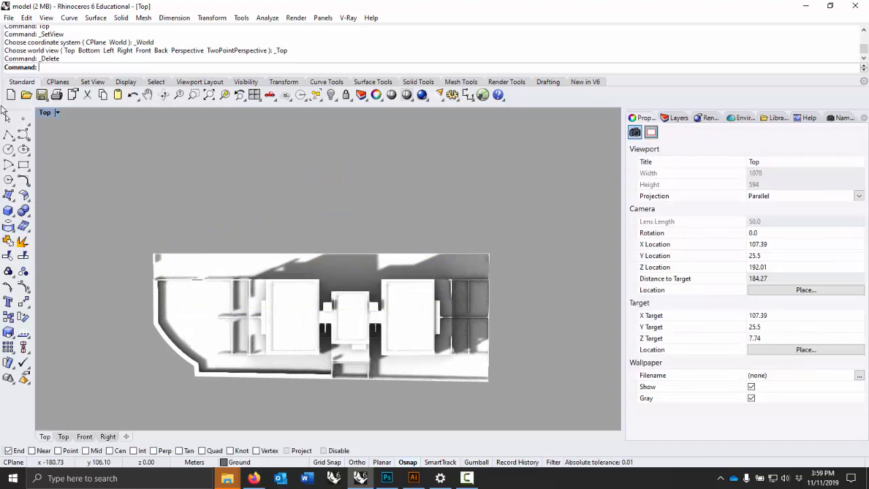
Step: Restore the saved Demo perspective view in the viewport
click(58, 112)
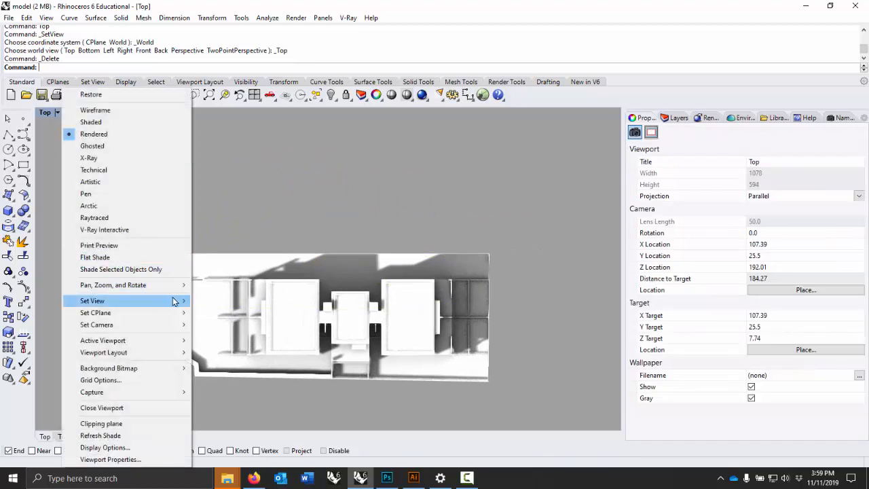
mouse_move(179, 301)
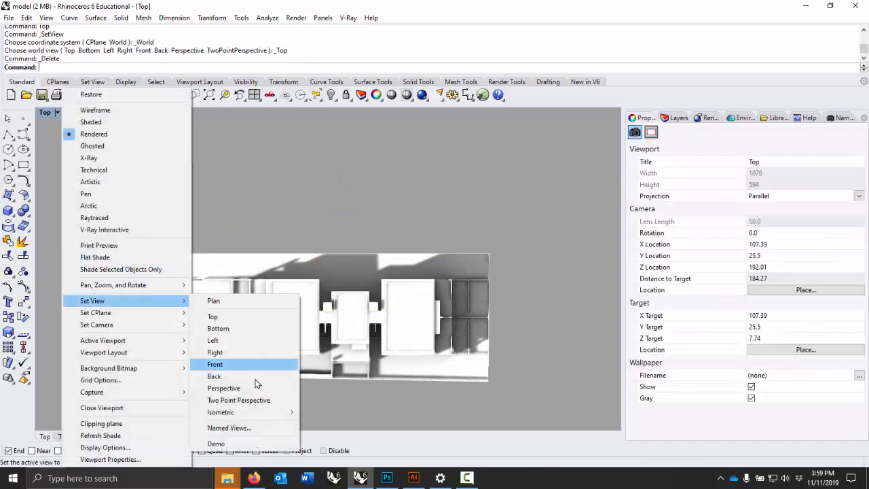
click(246, 445)
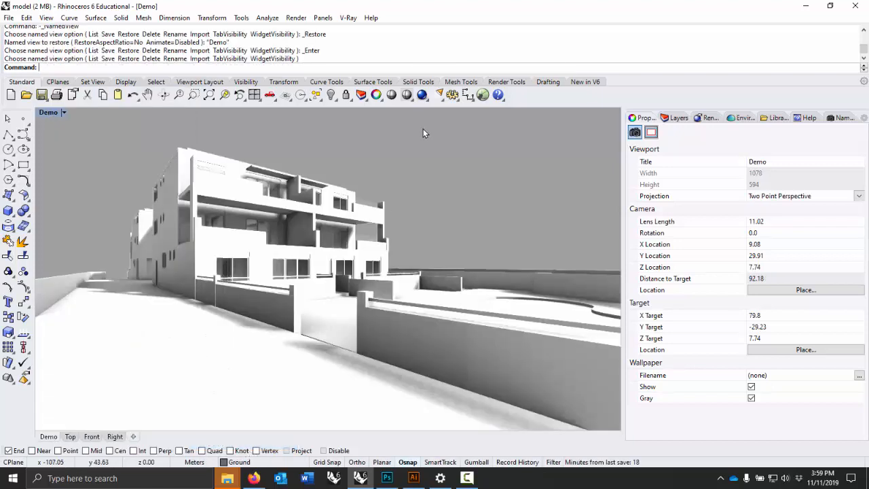
Step: Open the V-Ray Asset Editor and move its window higher over the viewport
click(296, 18)
mouse_move(353, 299)
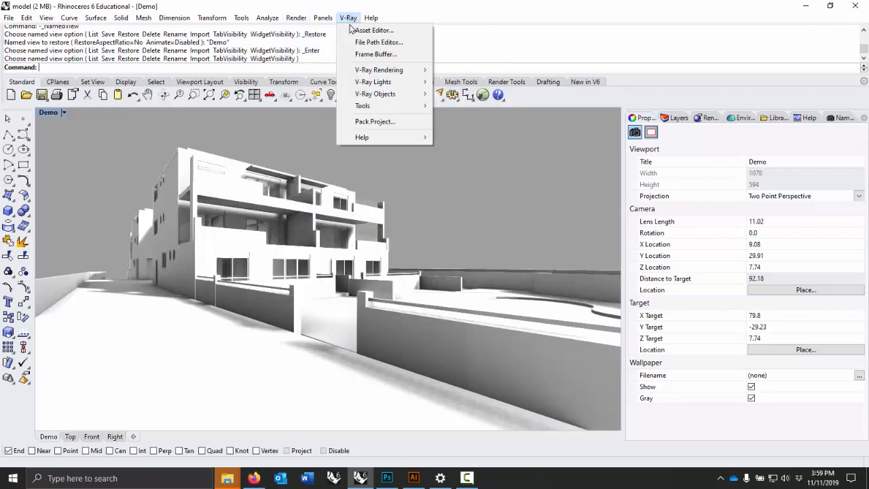
click(349, 30)
drag(317, 111, 283, 46)
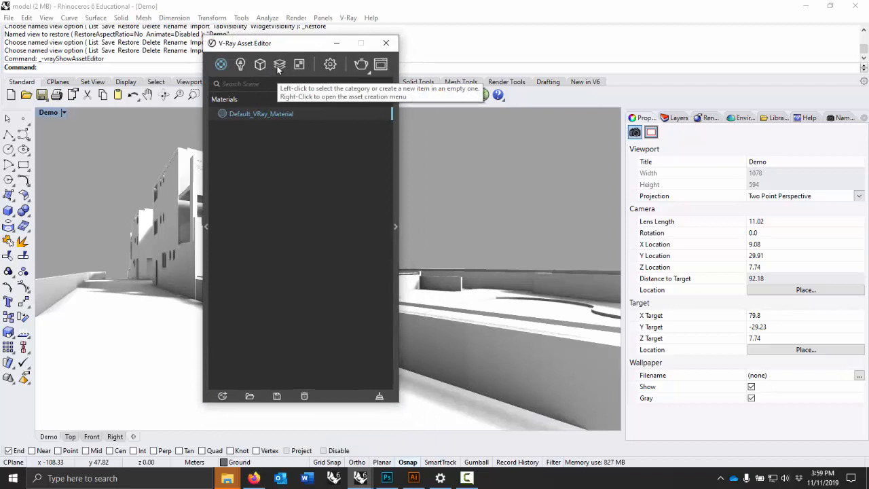
Step: Add the Lighting and Raw Shadows render elements to the scene in the V-Ray Asset Editor
right_click(279, 68)
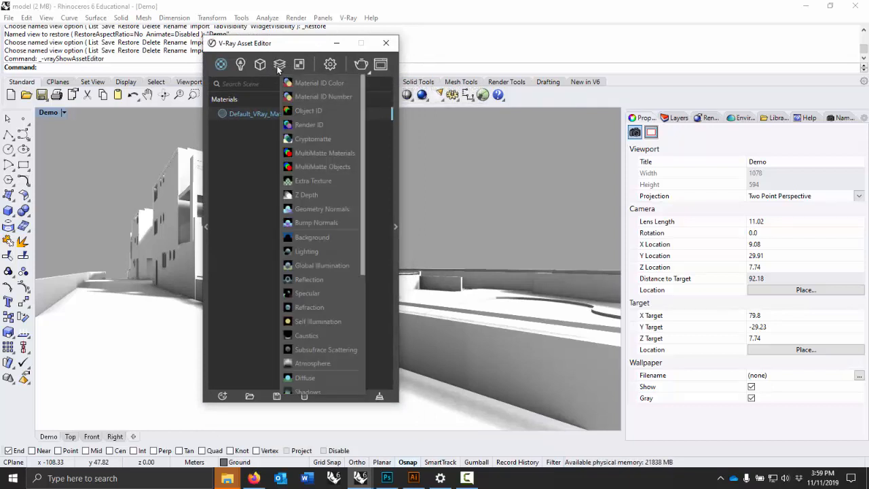
click(326, 252)
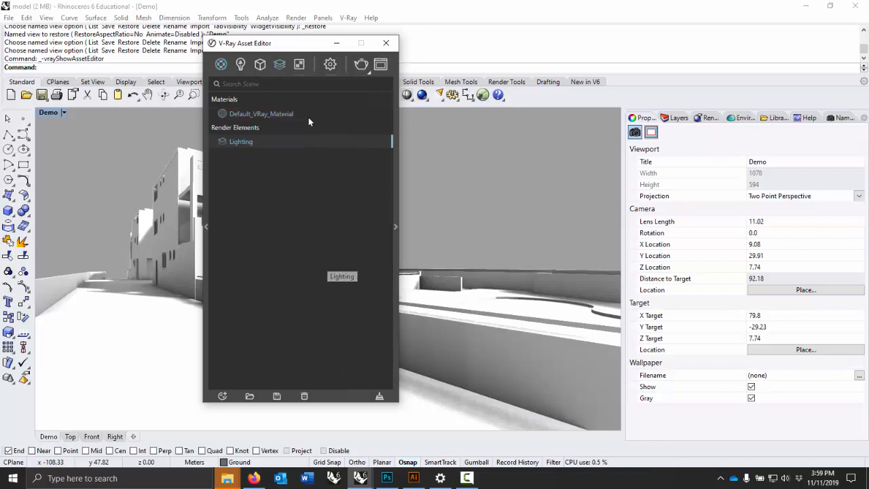
right_click(279, 65)
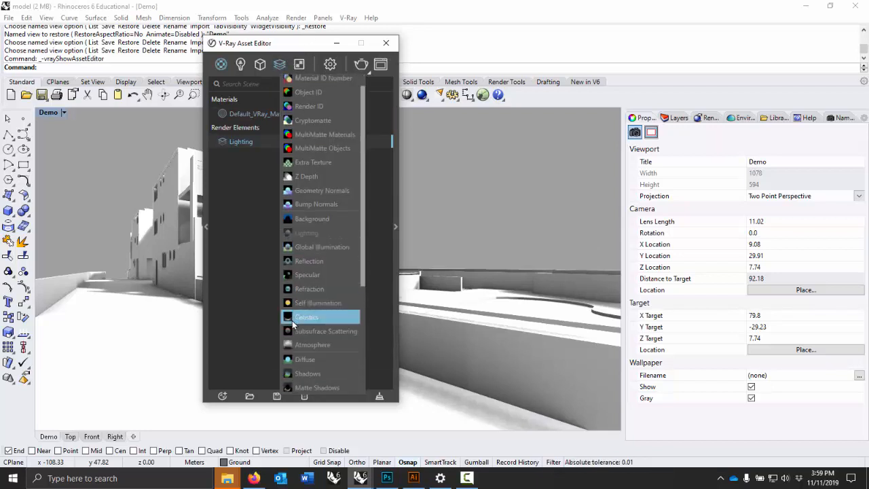
scroll(306, 325, down, 2)
scroll(319, 327, down, 3)
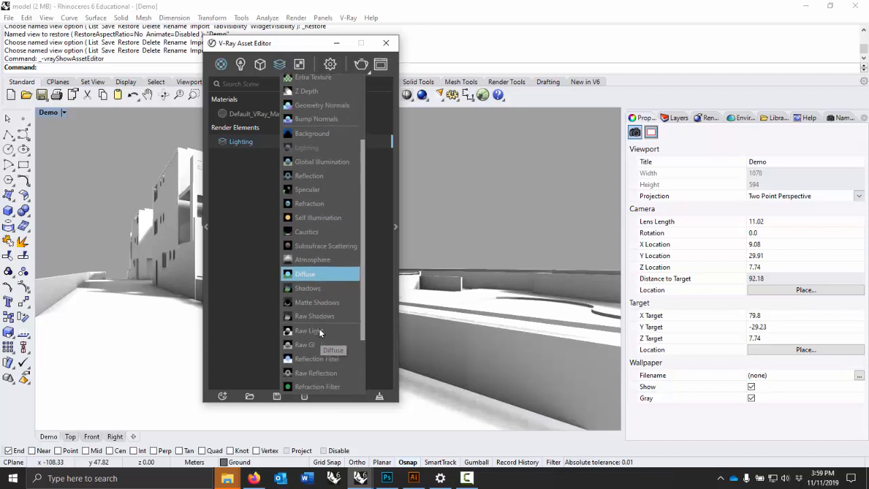
scroll(321, 332, down, 1)
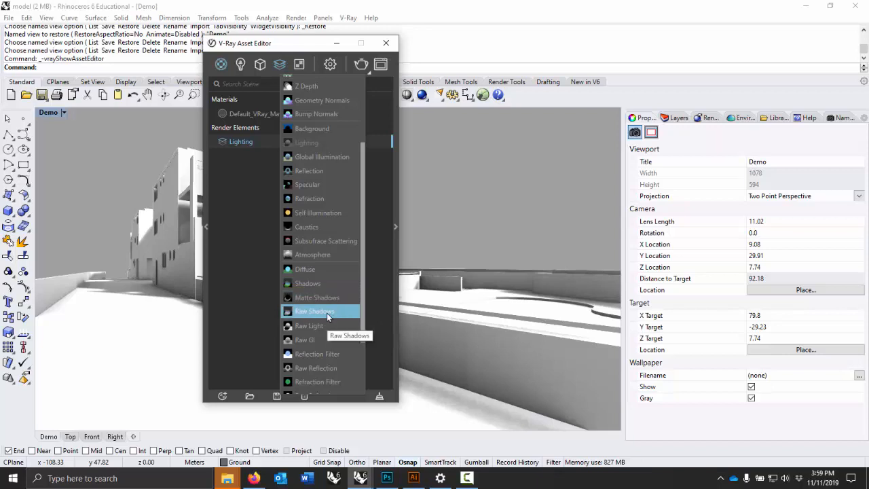
click(281, 65)
scroll(358, 298, down, 5)
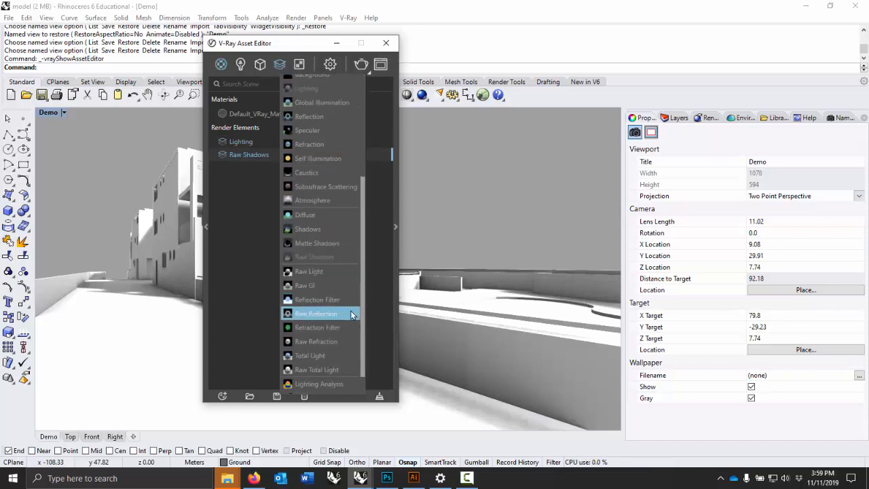
scroll(352, 310, up, 5)
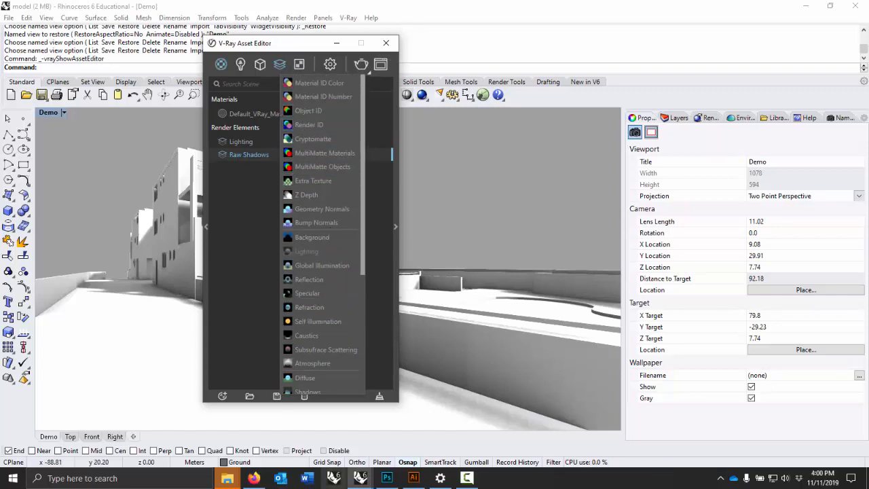
Step: Switch to Firefox and examine the Material ID, Object ID, Matte Shadow and MultiMatte examples in the V-Ray Render Elements documentation
click(253, 478)
scroll(537, 264, up, 1)
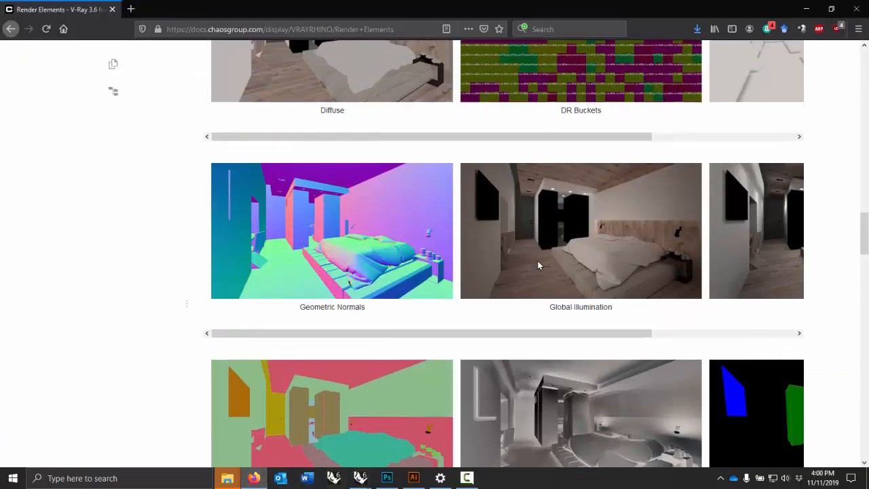
scroll(541, 267, down, 3)
scroll(541, 266, down, 1)
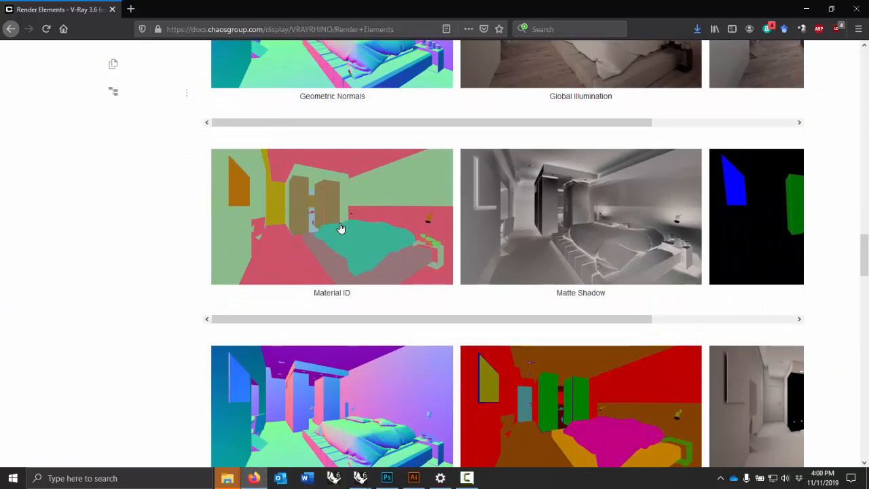
scroll(564, 329, down, 2)
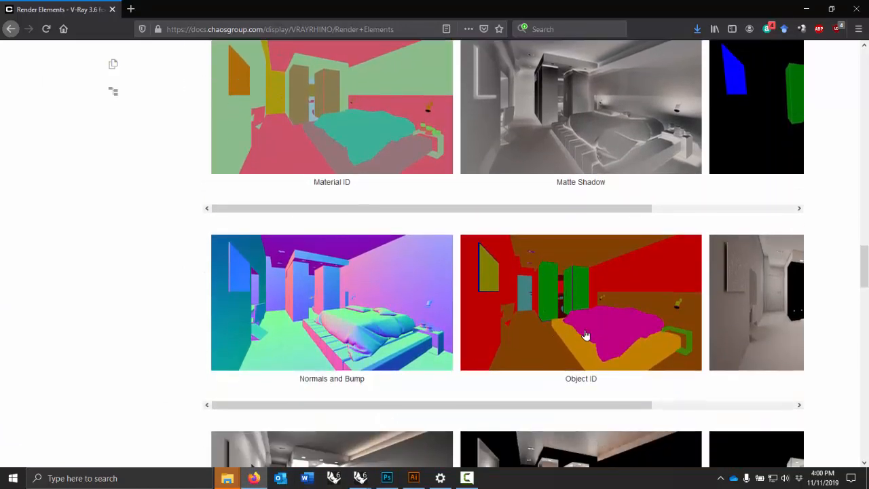
scroll(305, 226, up, 2)
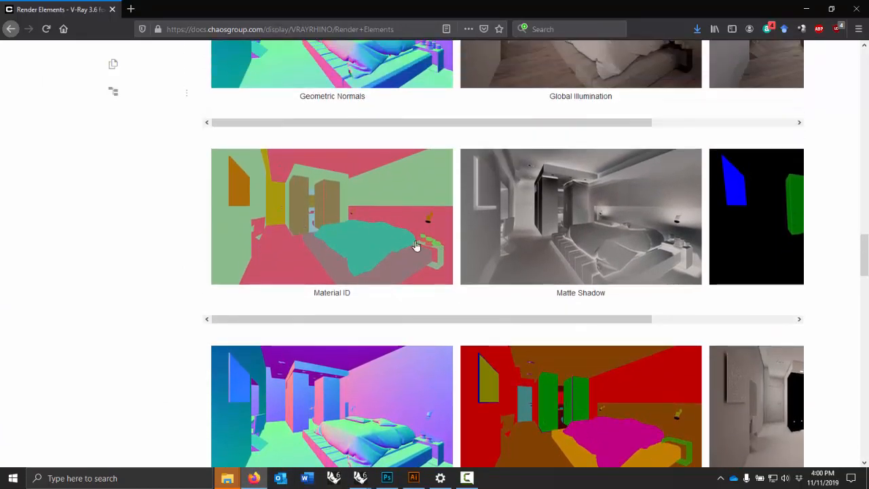
scroll(373, 241, down, 1)
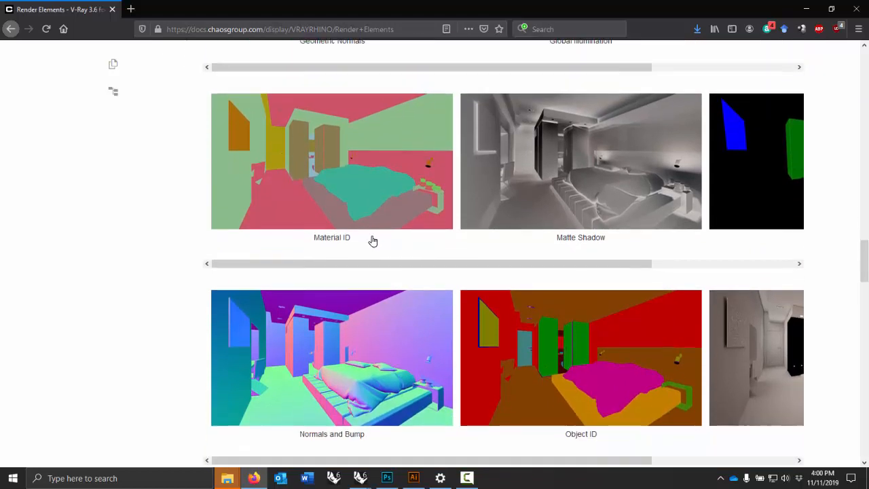
drag(392, 266, 374, 252)
drag(465, 262, 604, 265)
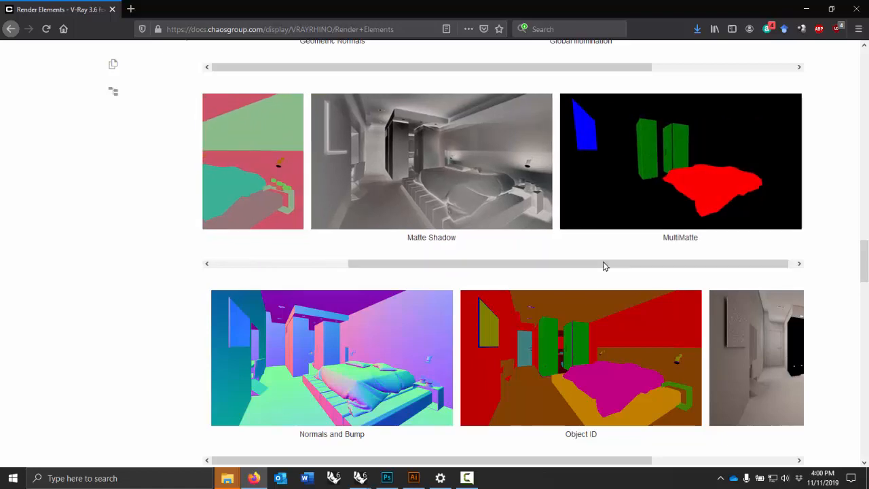
Step: View the enlarged Geometric Normals example image on the documentation page and close its preview
scroll(604, 285, down, 3)
scroll(599, 293, up, 5)
scroll(599, 293, up, 3)
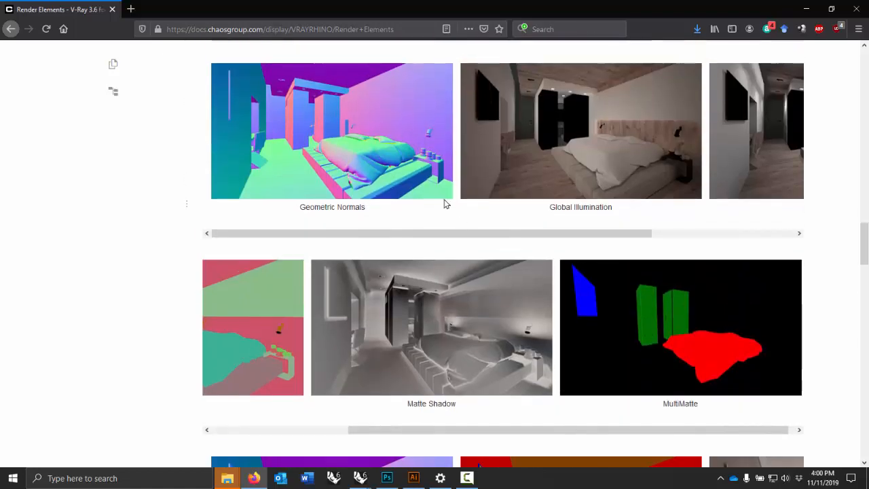
click(322, 111)
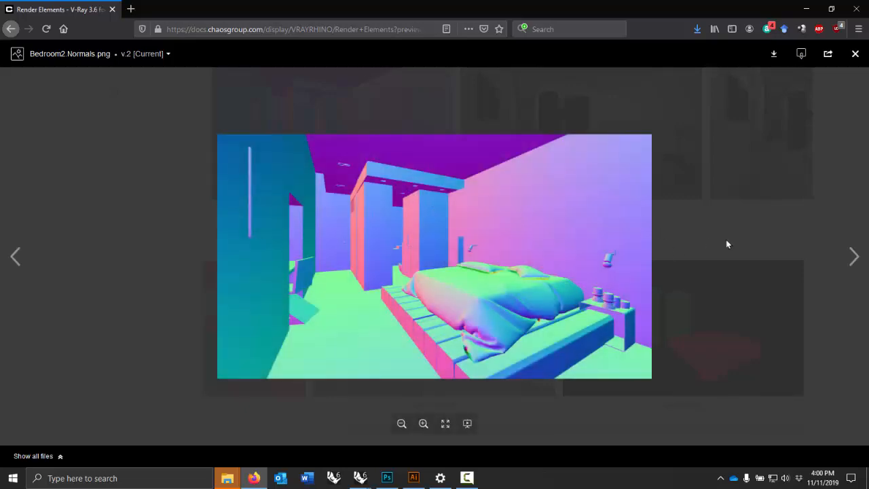
click(115, 295)
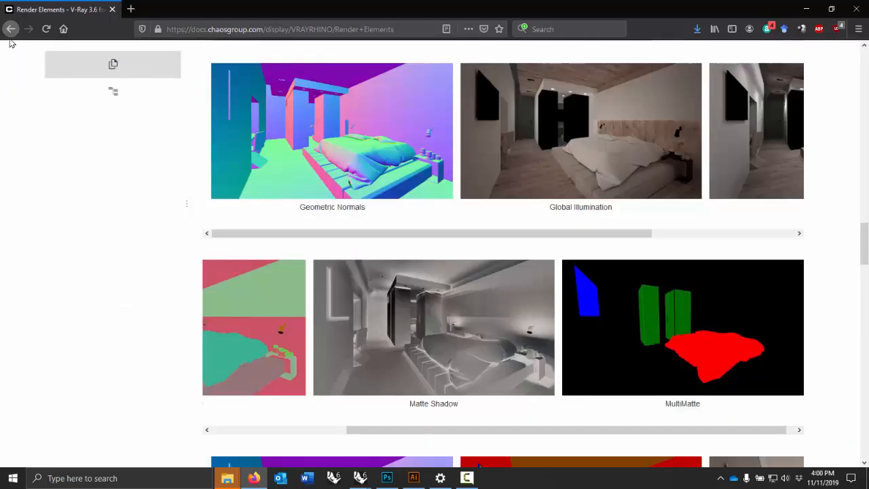
Step: Return to the V-Ray Asset Editor in Rhino and add the Lighting Analysis render element
mouse_move(364, 479)
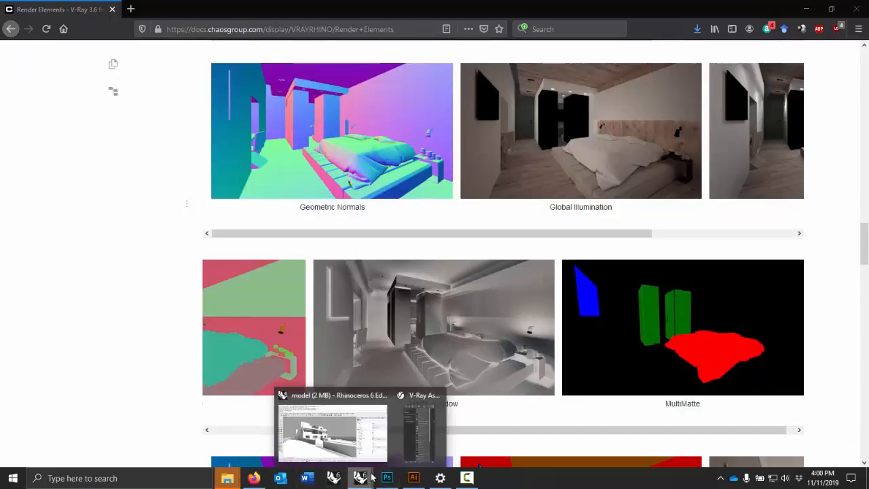
click(397, 442)
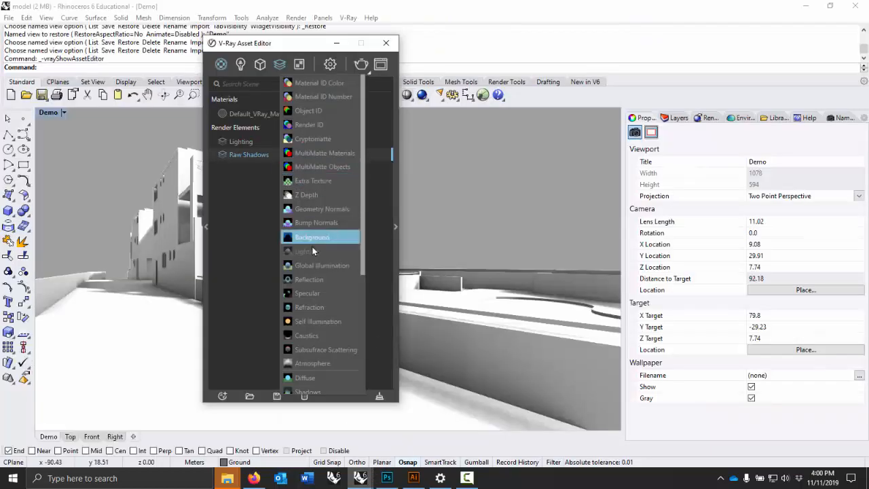
scroll(325, 264, down, 2)
scroll(332, 268, down, 3)
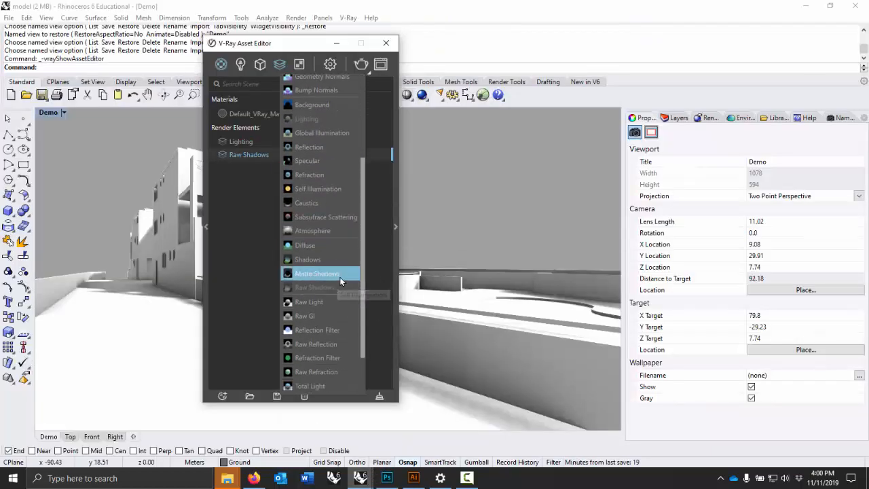
scroll(333, 251, down, 2)
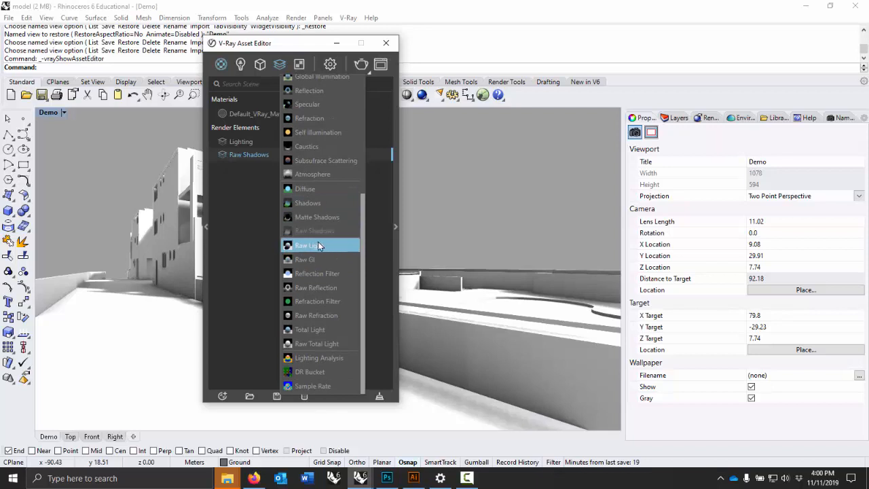
scroll(325, 341, up, 4)
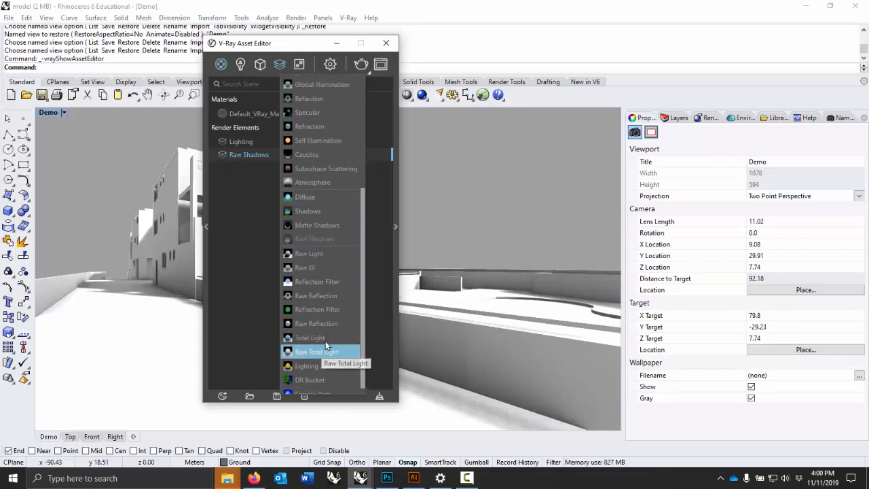
scroll(327, 340, down, 4)
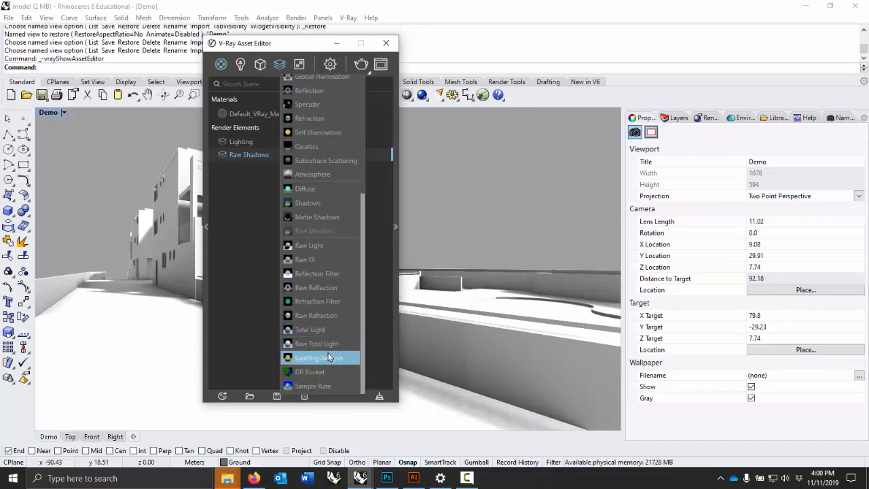
click(320, 358)
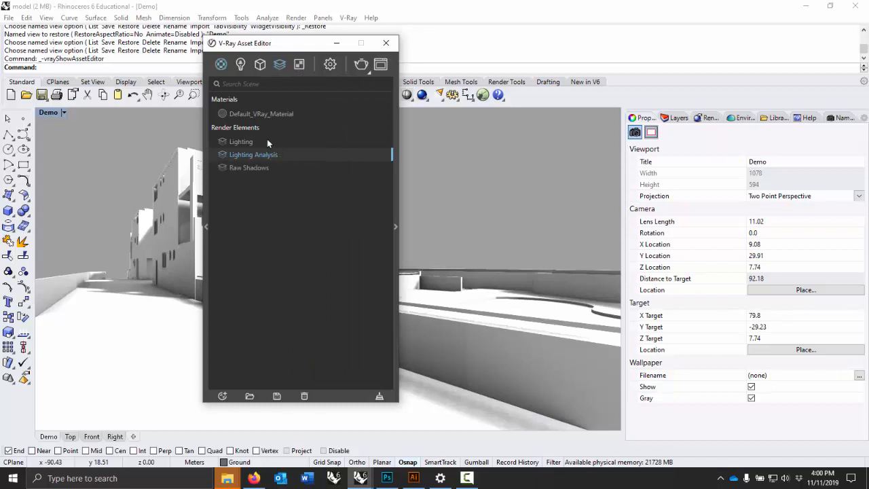
Step: Set the V-Ray render output to the 16:9 - Widescreen aspect ratio with an image width of 1600
click(330, 64)
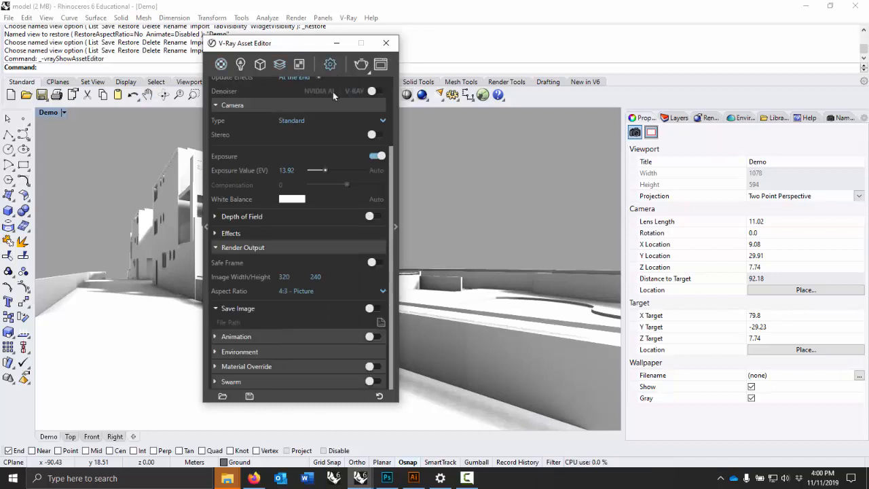
scroll(341, 230, up, 3)
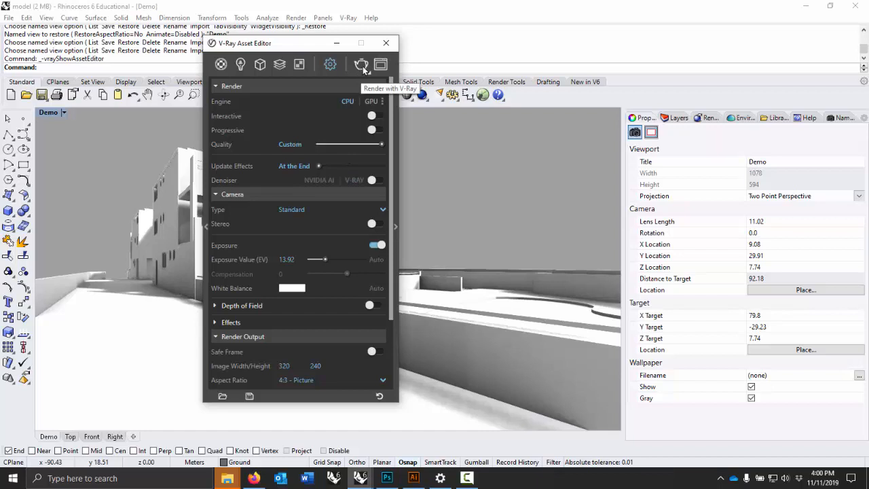
scroll(303, 243, down, 3)
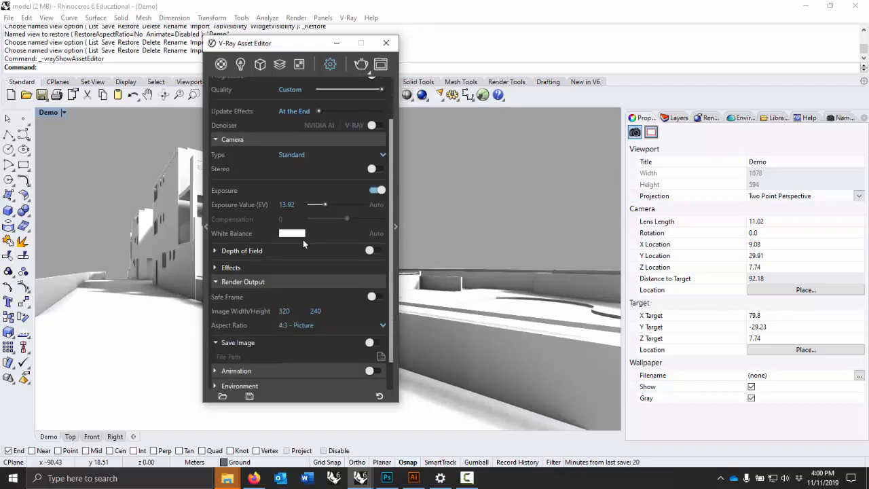
click(293, 292)
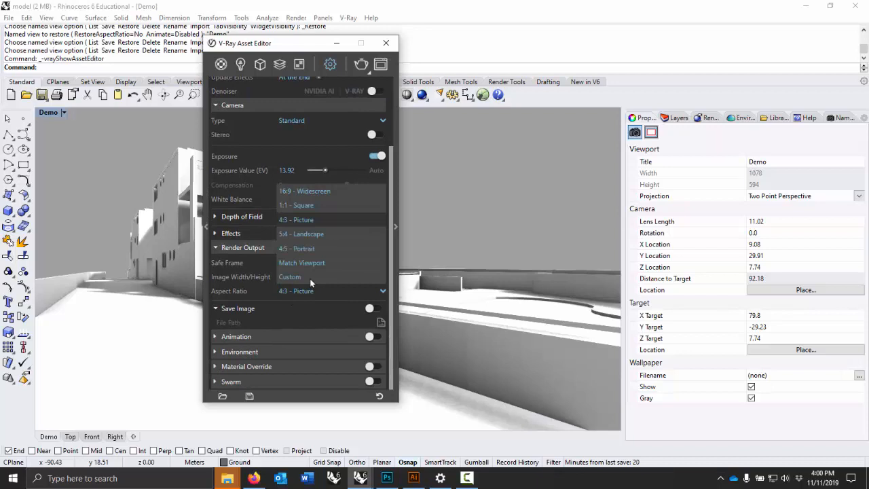
click(329, 188)
drag(296, 277, 271, 274)
text(1)
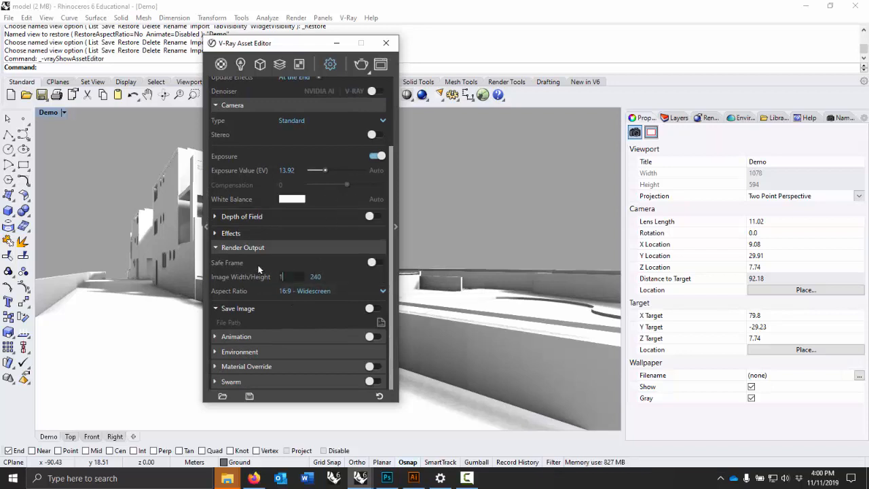
text(600)
key(Tab)
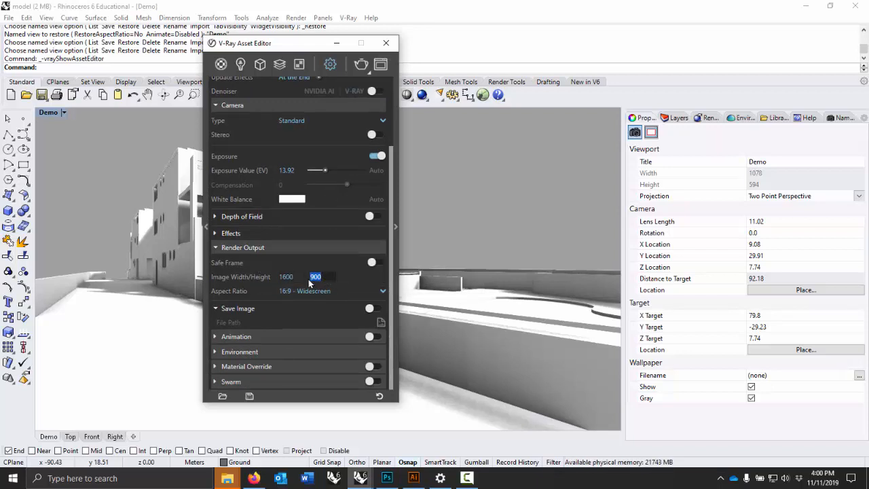
Step: Enable automatic saving of the rendered image as the TIFF file model.tif in the Lab 10 demo folder
click(379, 310)
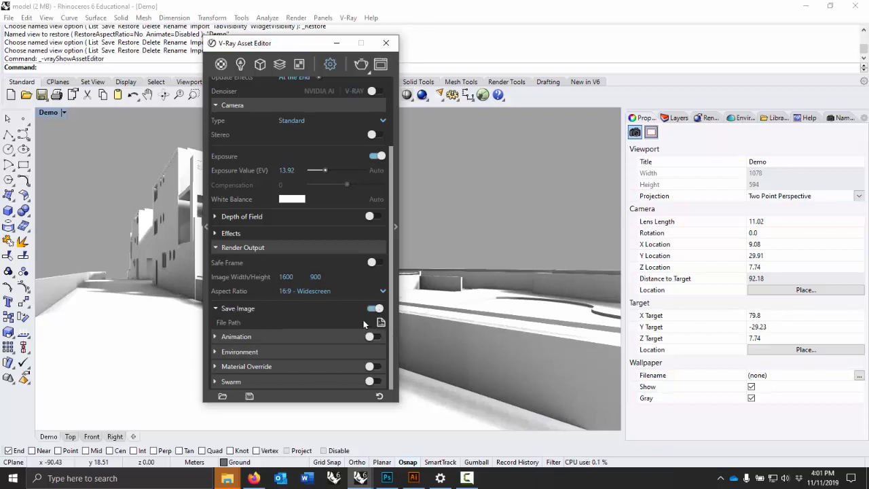
click(381, 321)
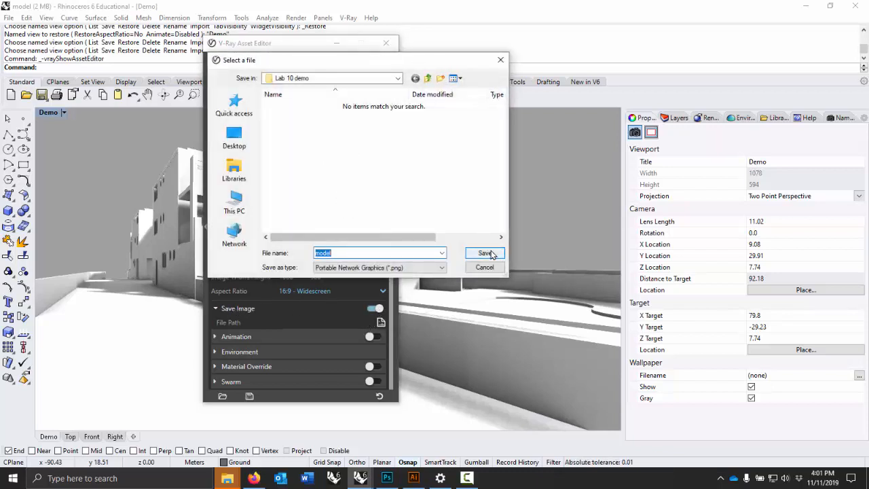
click(440, 266)
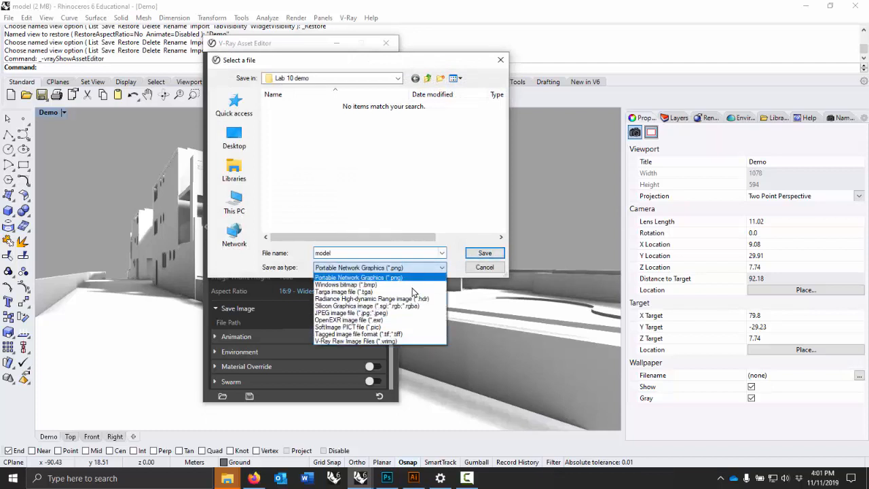
click(392, 331)
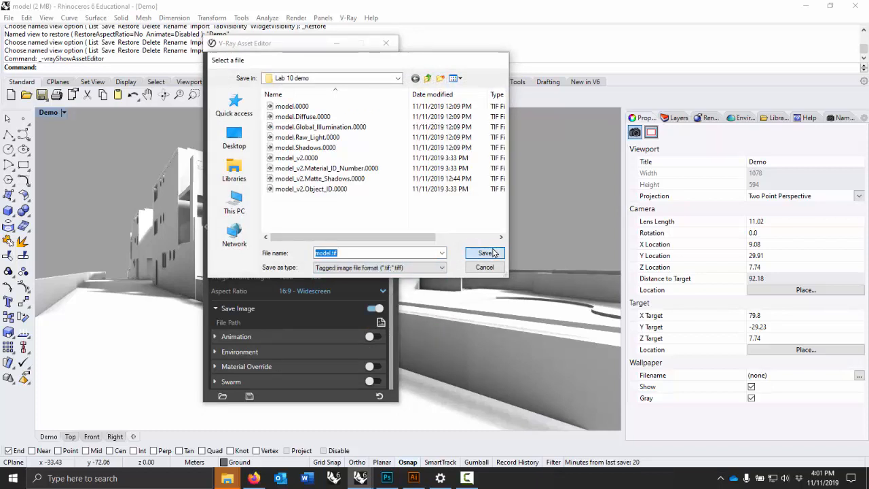
click(486, 253)
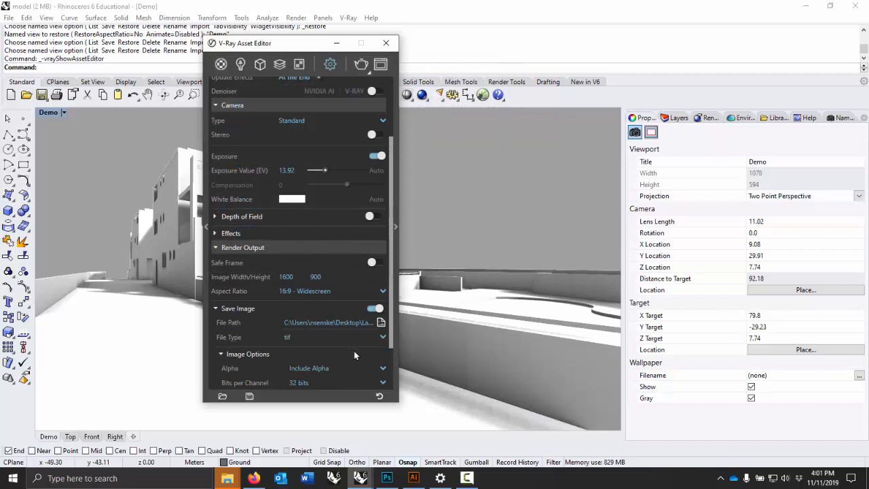
Step: Set the bits per channel of the saved TIFF image to 16 bits
click(303, 383)
click(311, 357)
scroll(354, 285, down, 2)
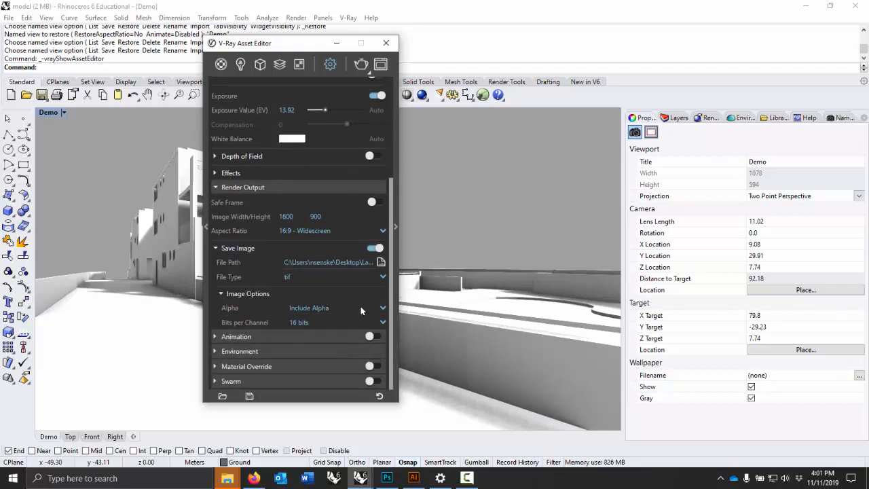
Step: Render the Demo view with V-Ray using the configured output settings
scroll(354, 312, up, 4)
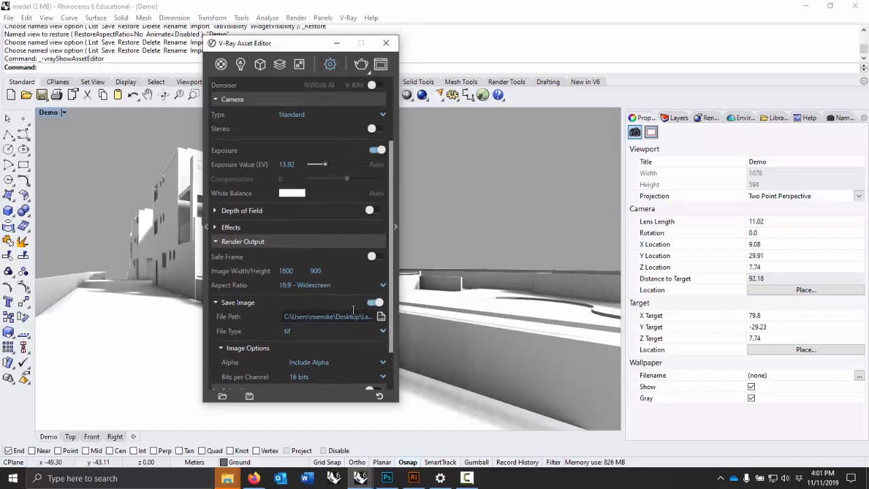
scroll(352, 265, up, 1)
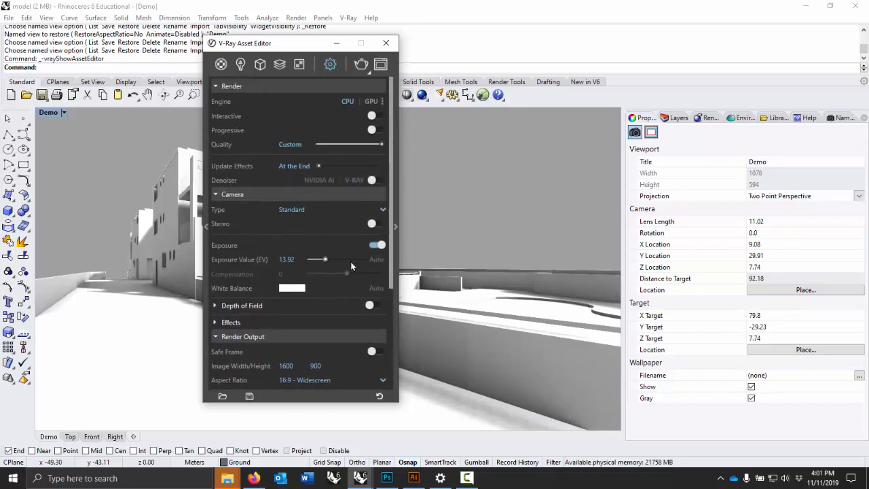
click(361, 65)
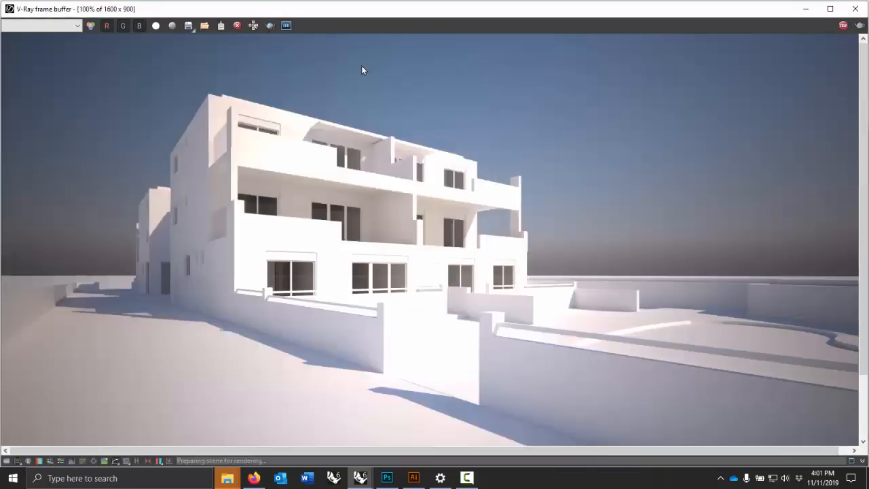
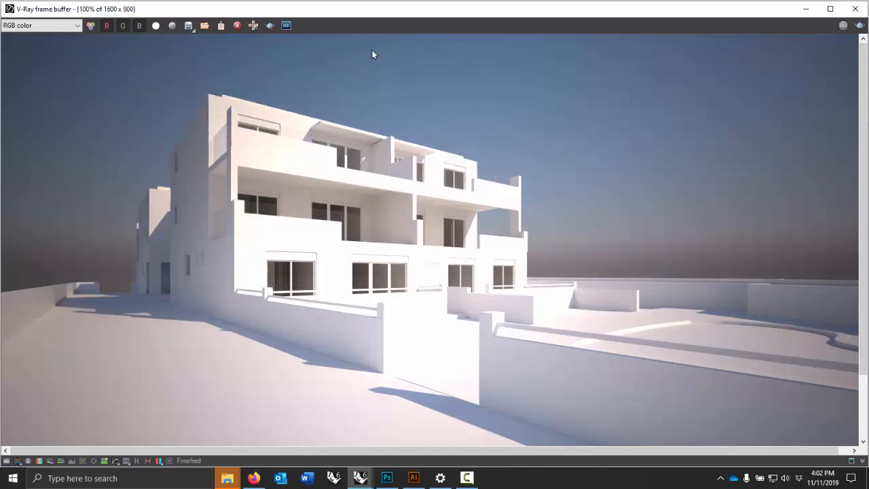
Step: Switch to the Lab 10 demo folder in File Explorer and examine the saved render element images
click(218, 474)
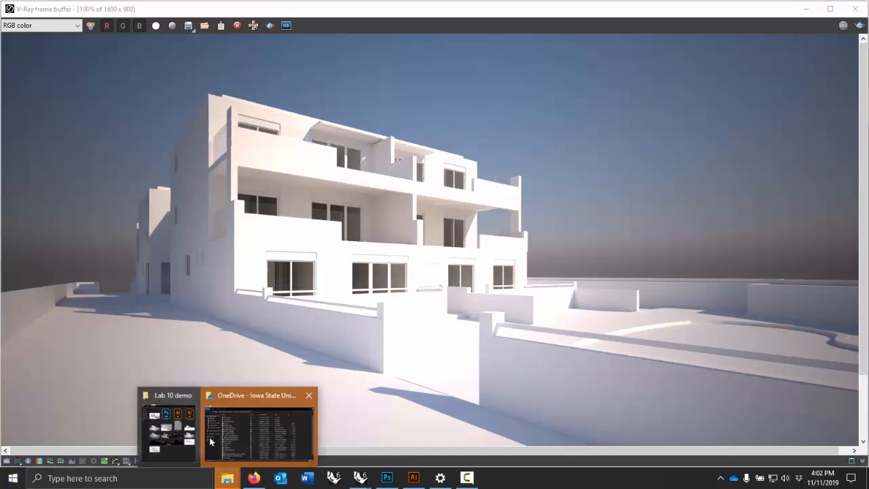
click(175, 401)
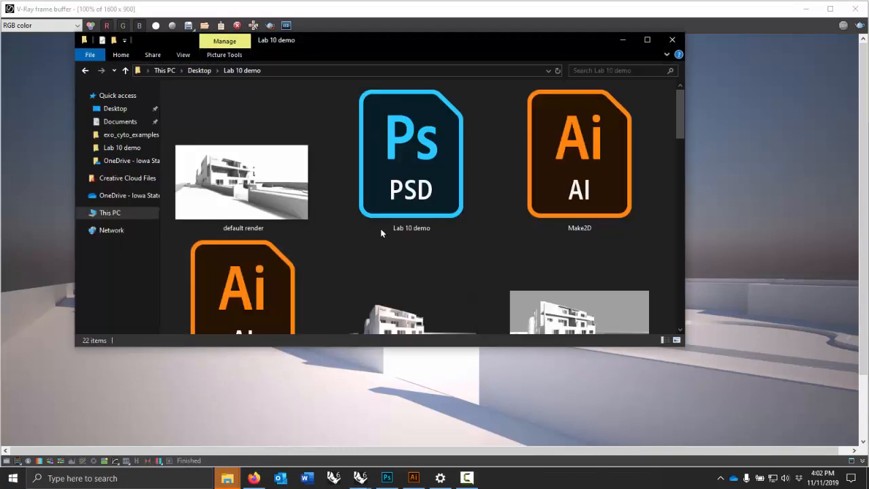
scroll(394, 232, down, 3)
scroll(482, 186, down, 3)
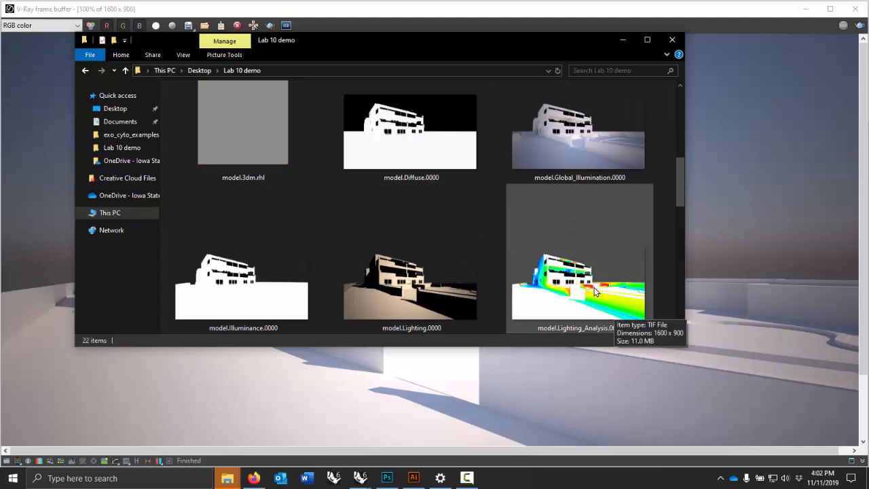
scroll(611, 271, down, 3)
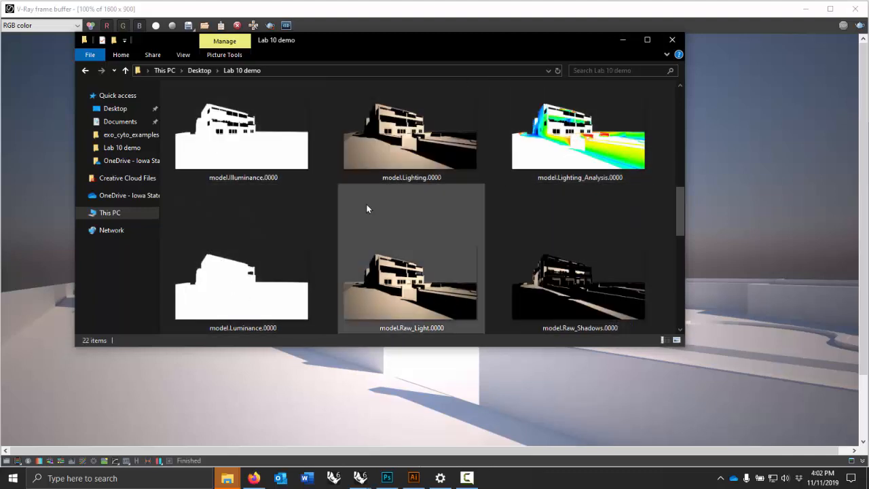
scroll(350, 215, down, 3)
scroll(352, 217, down, 3)
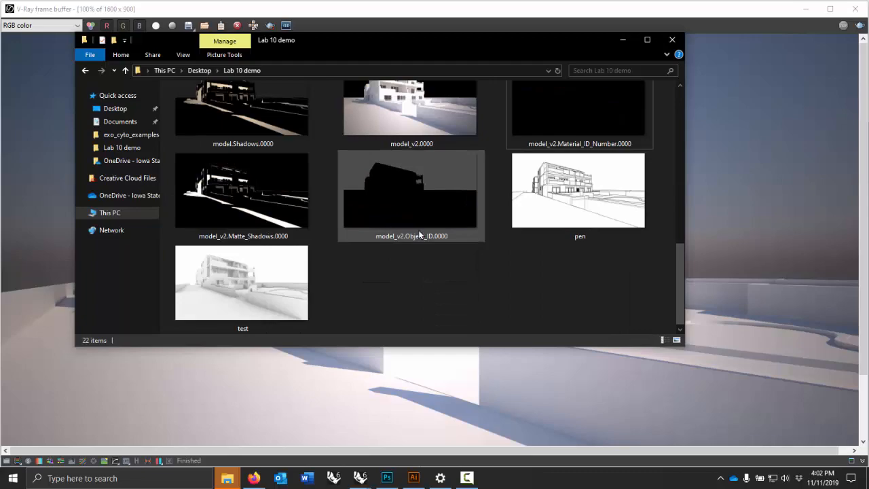
Step: Switch to Photoshop and leave only the Matte Shadows layer visible in Lab 10 demo.psd, hiding Base Drawing and White Background
click(387, 477)
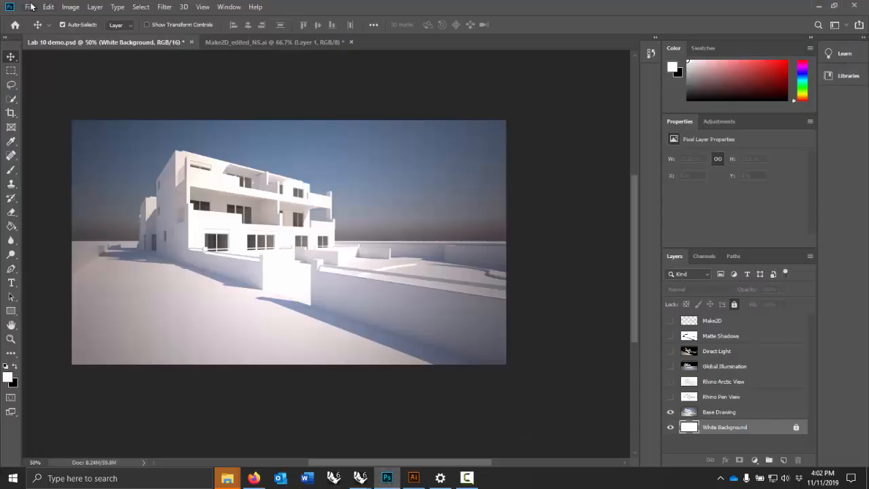
click(670, 367)
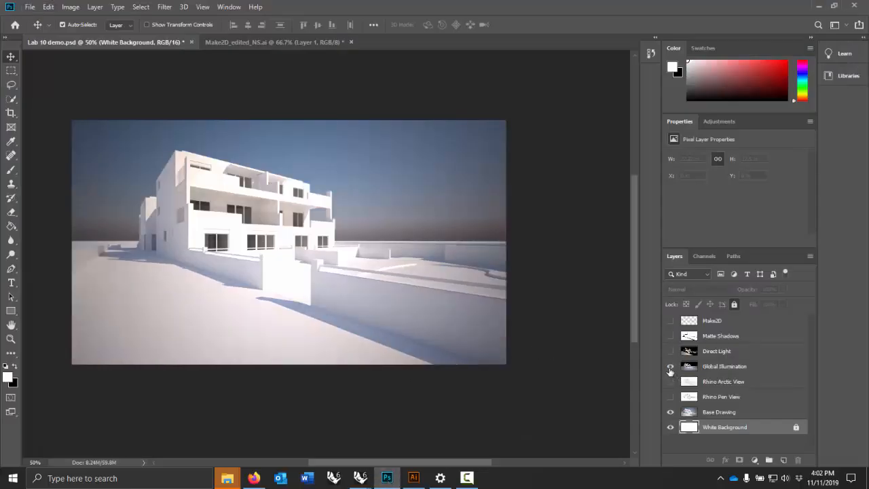
click(670, 368)
click(671, 338)
click(671, 352)
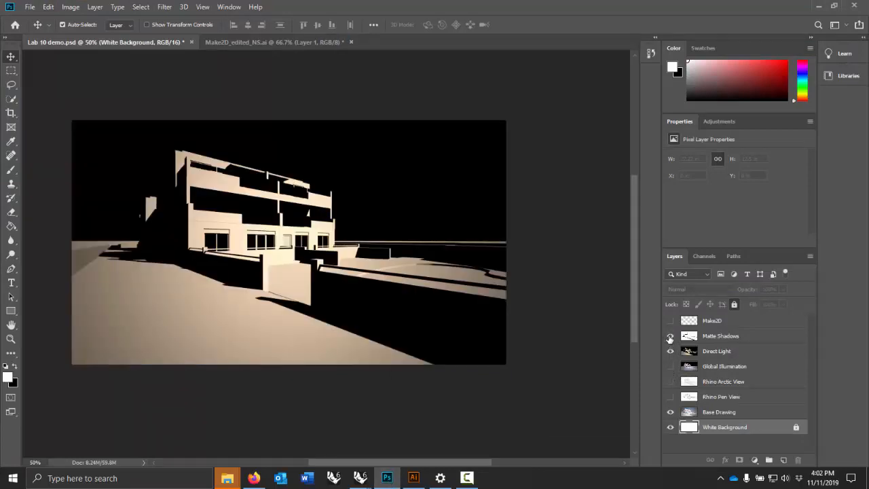
click(671, 351)
click(671, 427)
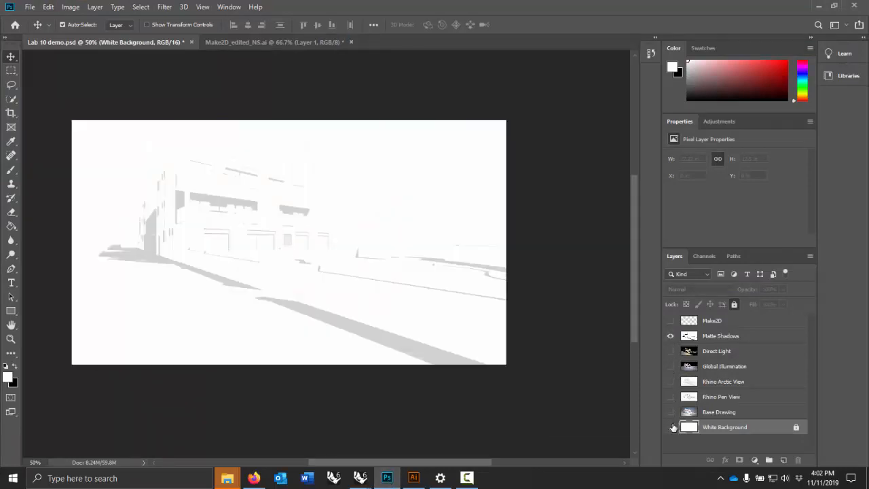
click(671, 336)
click(671, 336)
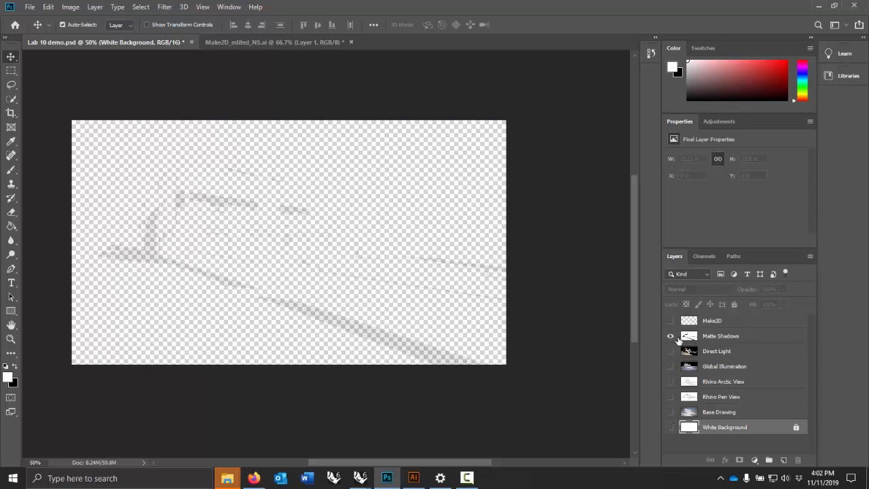
Step: Set the Matte Shadows layer to Normal blending mode with 100% opacity
click(693, 338)
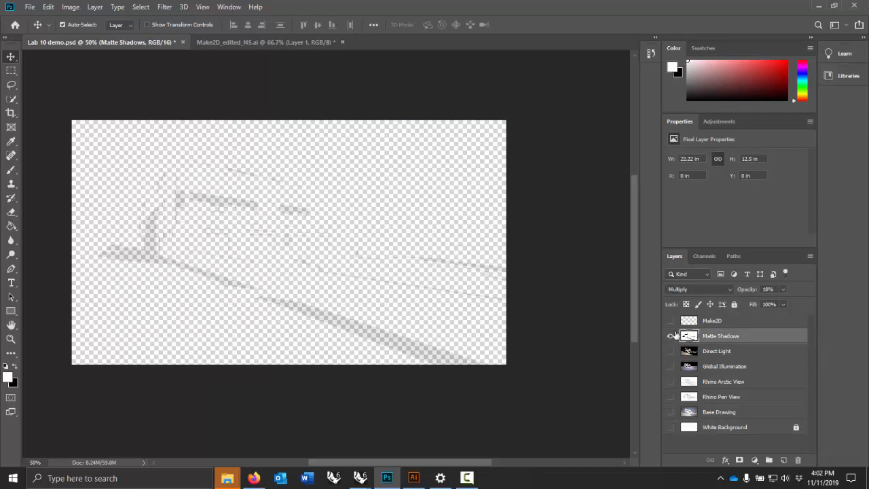
click(700, 289)
click(707, 203)
drag(814, 304, 810, 306)
Step: Invert the Matte Shadows layer's colors and invert them back to black shadows on white
click(71, 7)
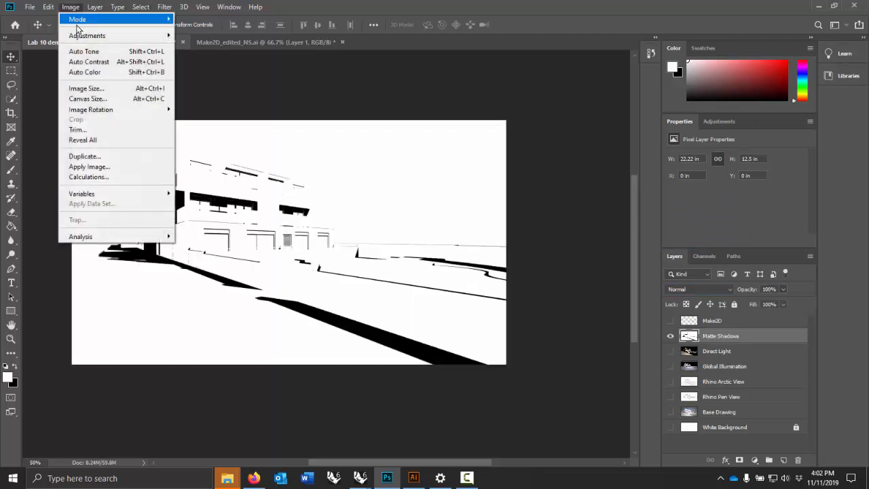
mouse_move(109, 35)
click(220, 161)
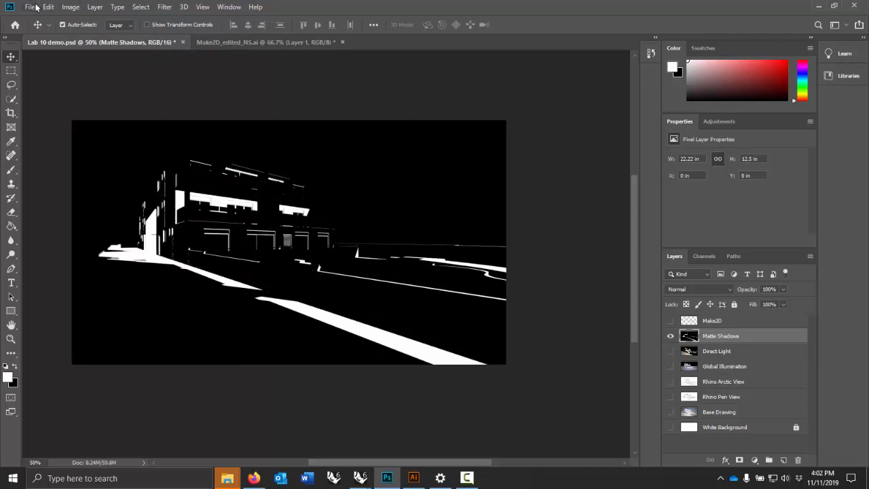
click(70, 7)
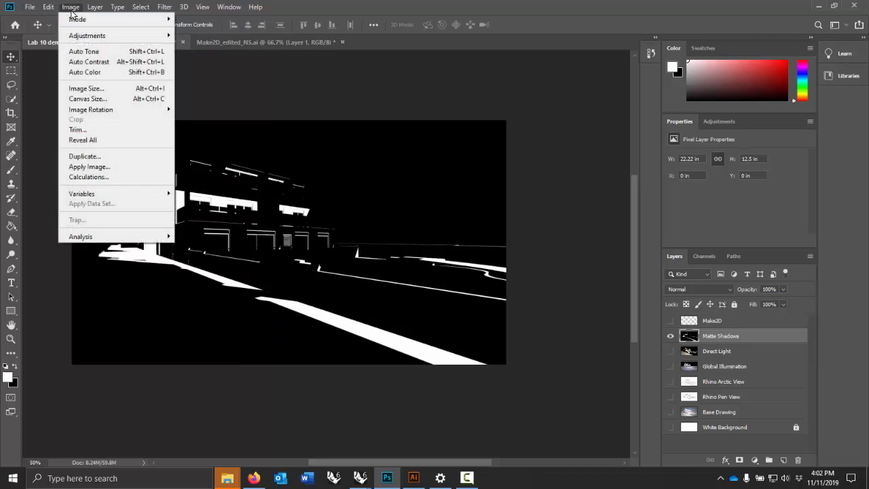
mouse_move(104, 19)
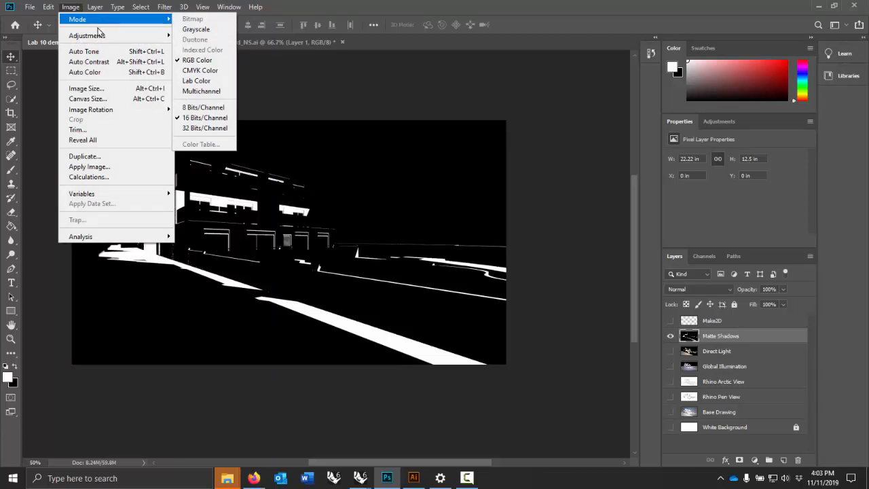
mouse_move(98, 35)
click(224, 163)
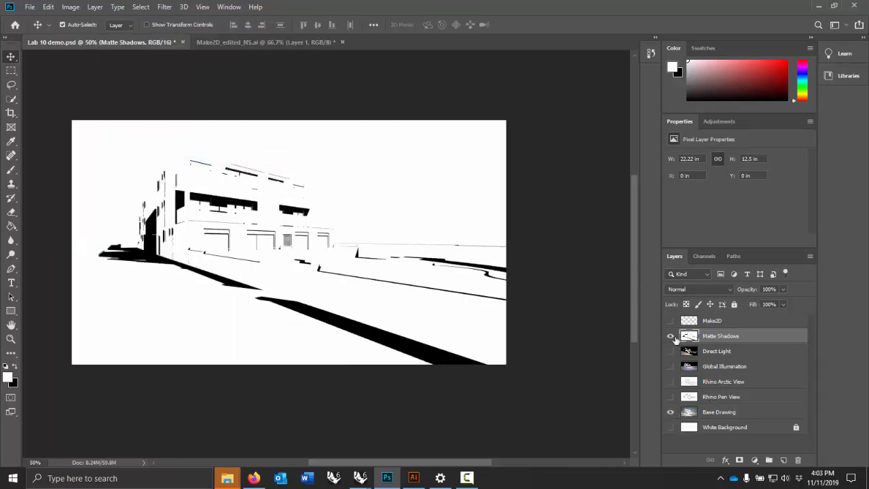
Step: Blend the Matte Shadows layer over Base Drawing with Multiply mode and 8% opacity
click(670, 336)
click(671, 337)
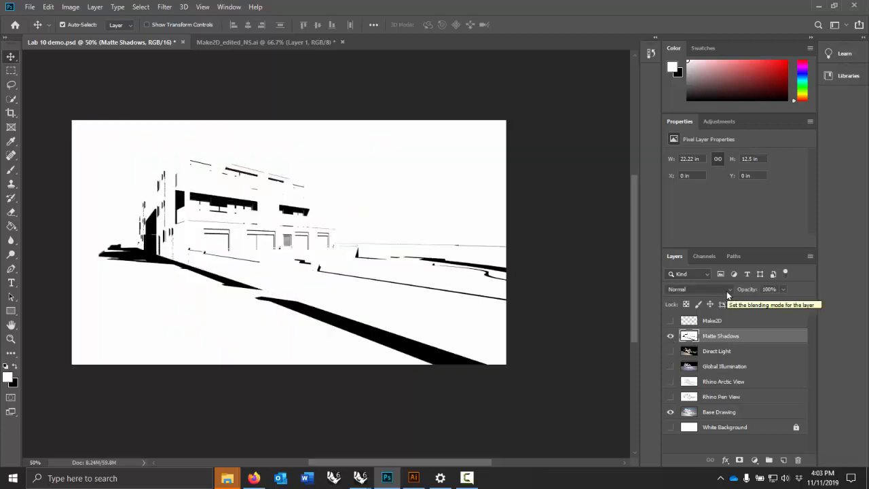
click(726, 290)
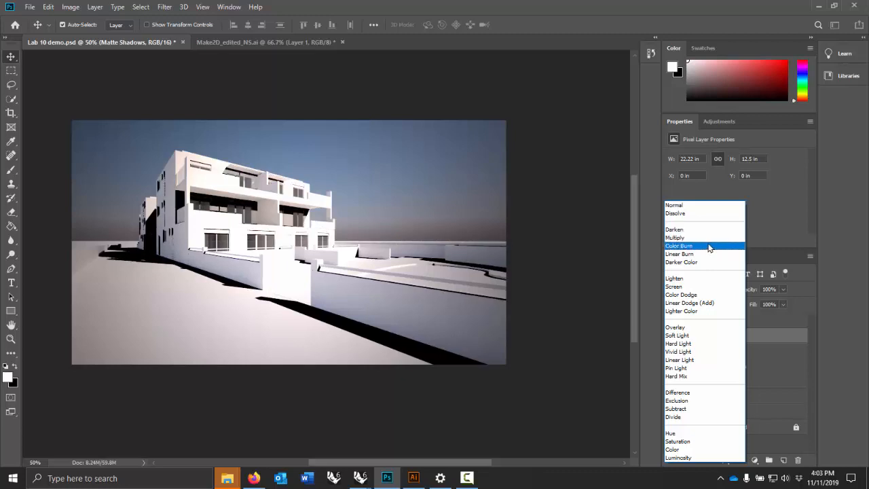
click(709, 239)
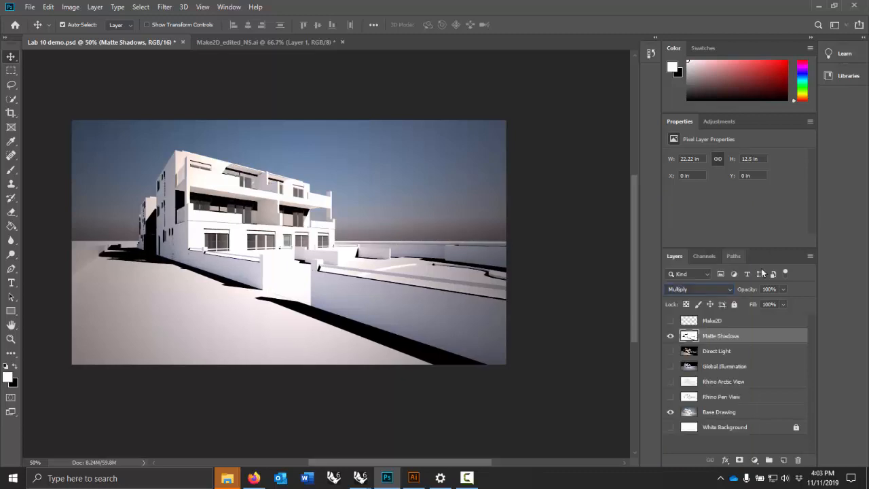
click(783, 289)
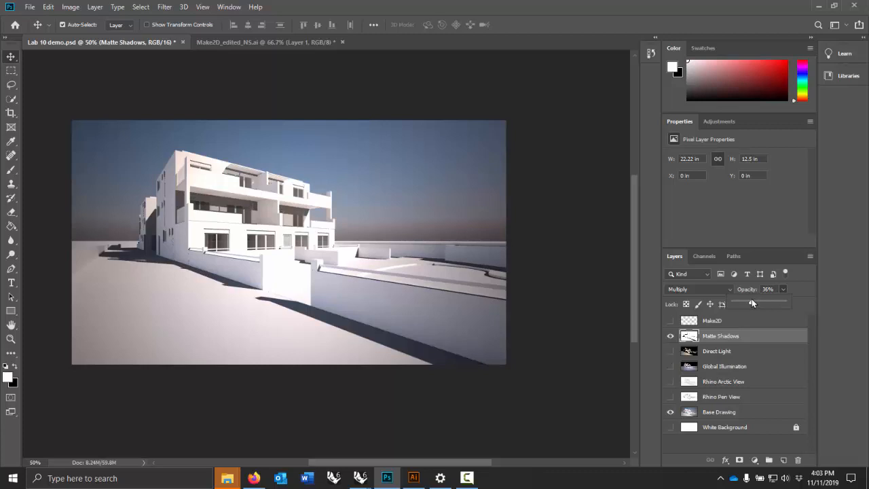
drag(751, 299, 738, 302)
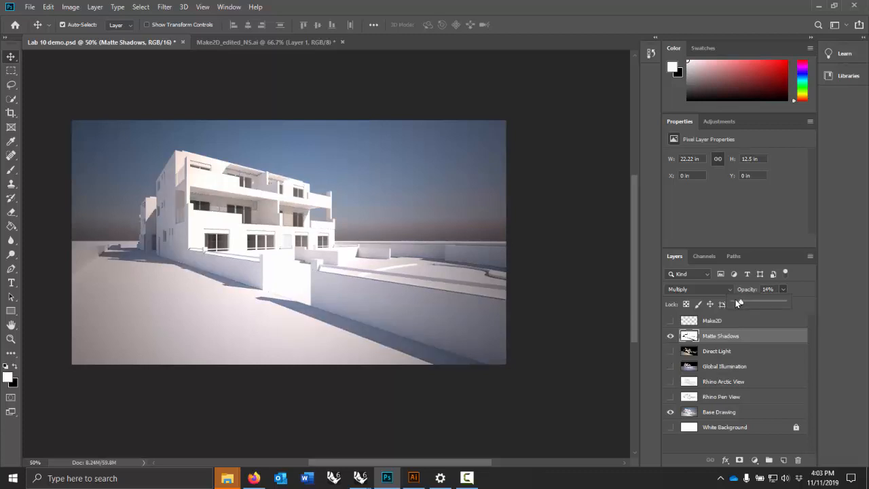
Step: Replace the visible Base Drawing with Rhino Pen View and set the Matte Shadows opacity to 63%
click(670, 412)
click(670, 396)
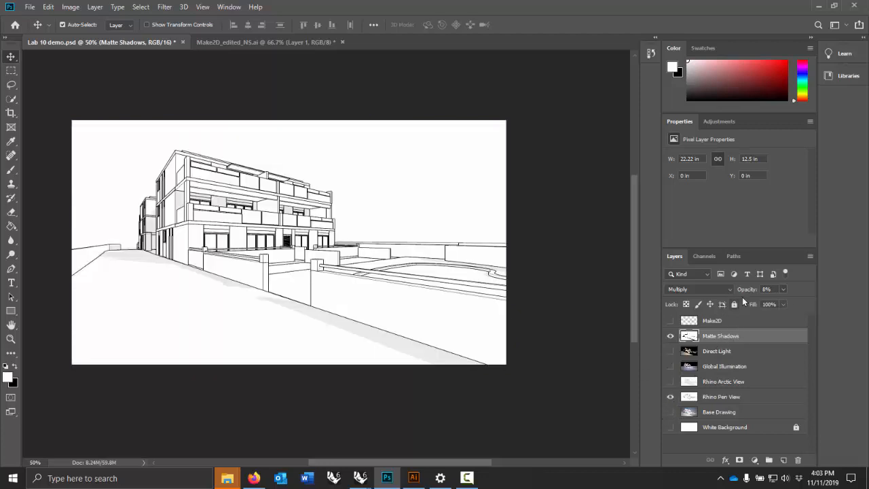
click(782, 289)
drag(786, 302, 790, 307)
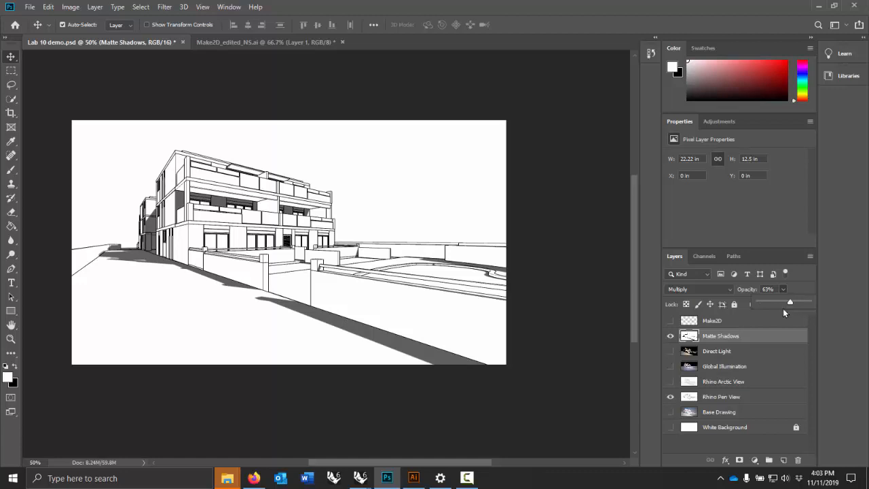
Step: Show the Rhino Arctic View layer and blend it over the pen view with Multiply mode at 55% opacity
click(670, 381)
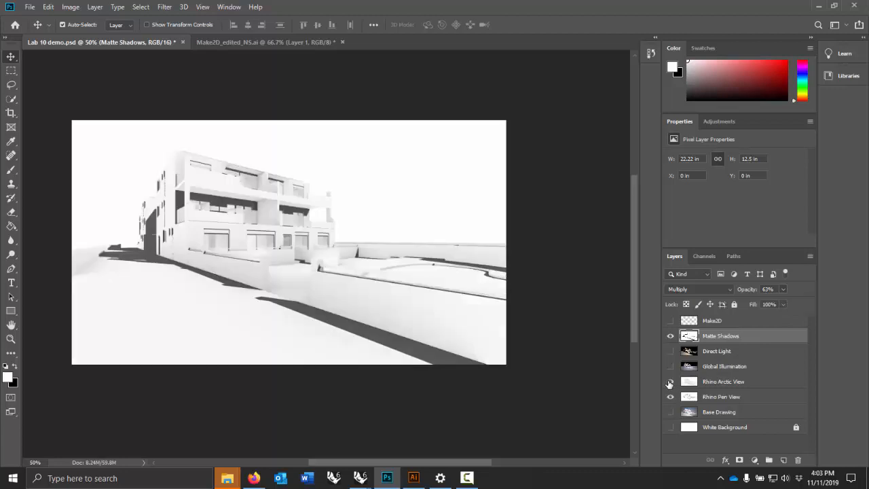
click(730, 382)
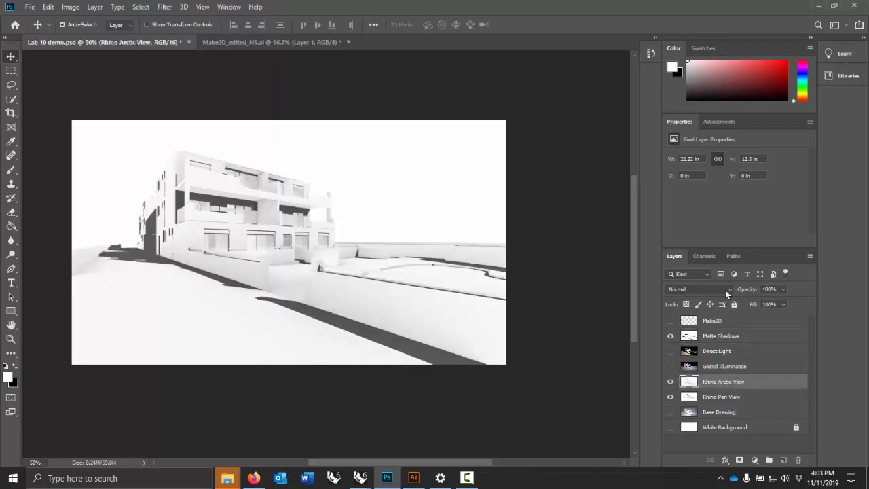
click(726, 290)
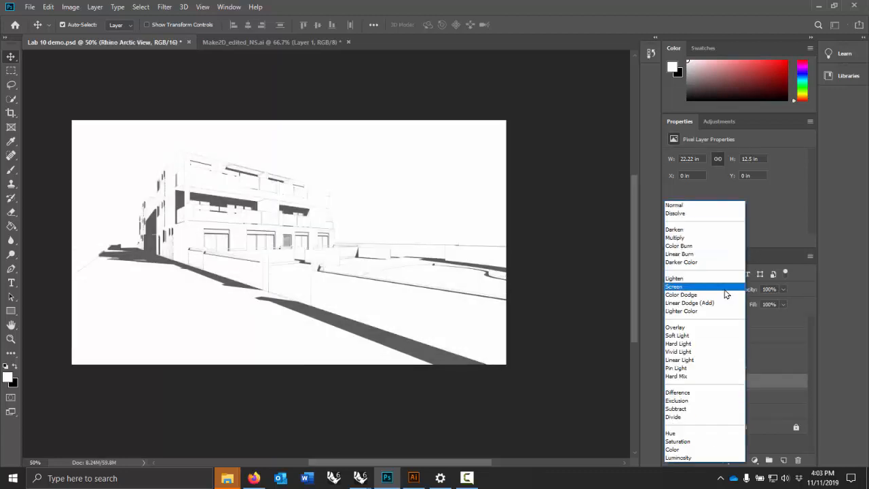
click(716, 238)
click(784, 291)
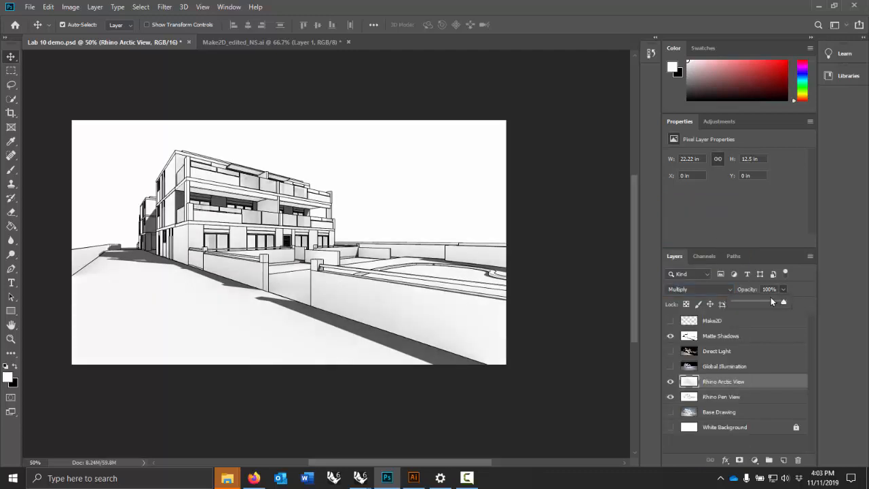
drag(770, 302, 761, 301)
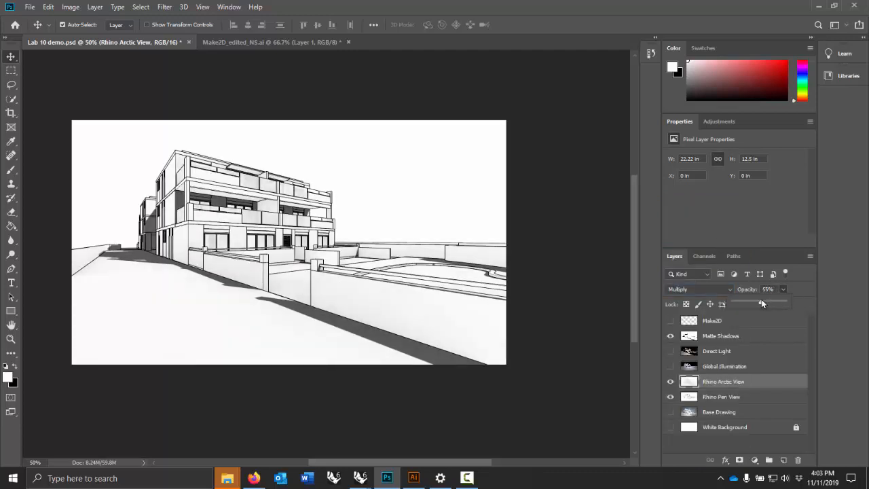
Step: Hide the Matte Shadows layer and set the Rhino Arctic View opacity to 21%
click(671, 336)
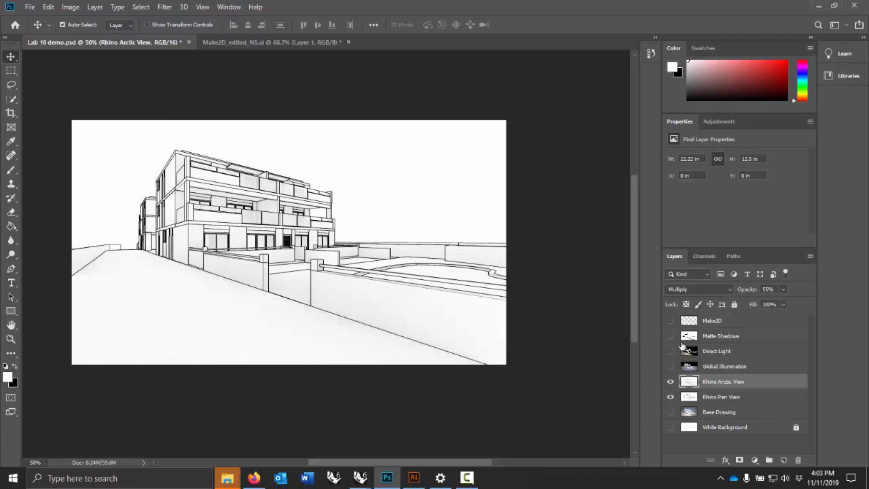
click(782, 290)
mouse_move(783, 297)
mouse_down()
mouse_move(798, 303)
mouse_move(767, 304)
mouse_up()
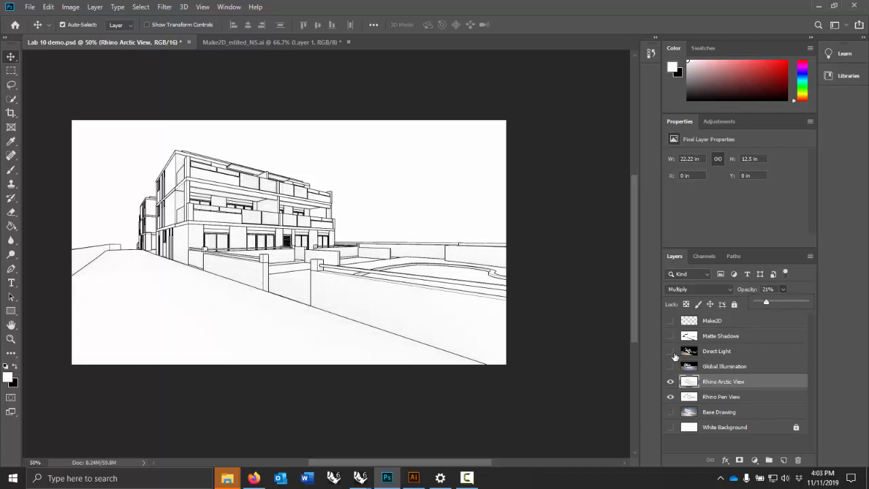
Step: Show the Matte Shadows layer again and compare the composite with and without Base Drawing, leaving Base Drawing hidden
click(671, 341)
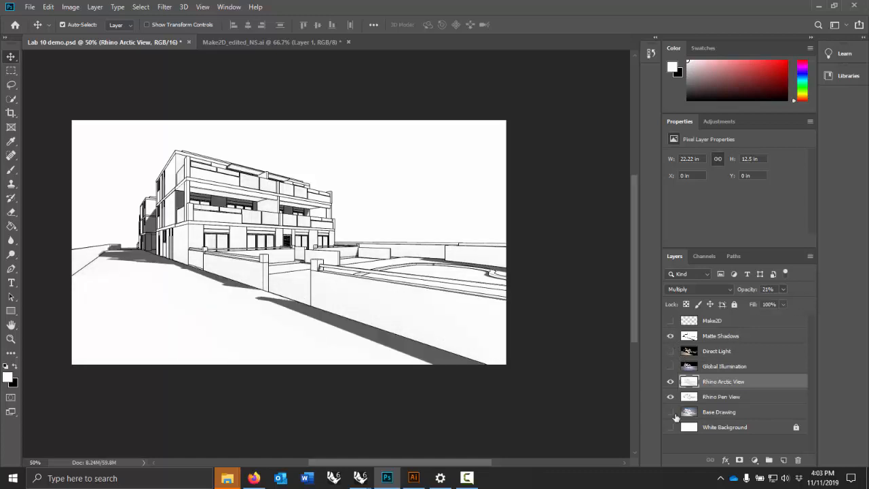
click(670, 412)
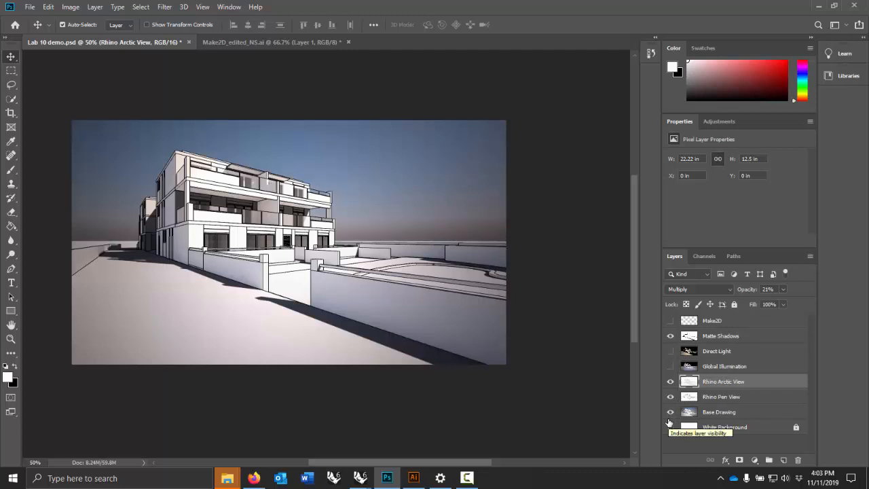
click(669, 419)
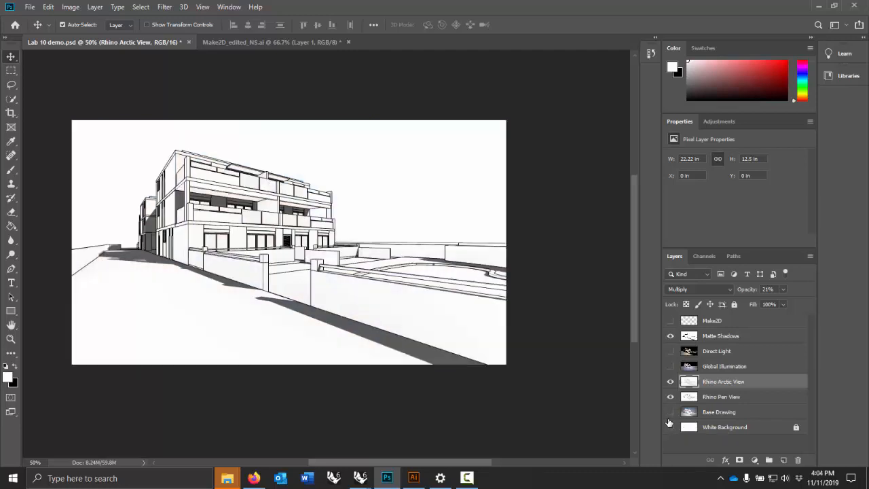